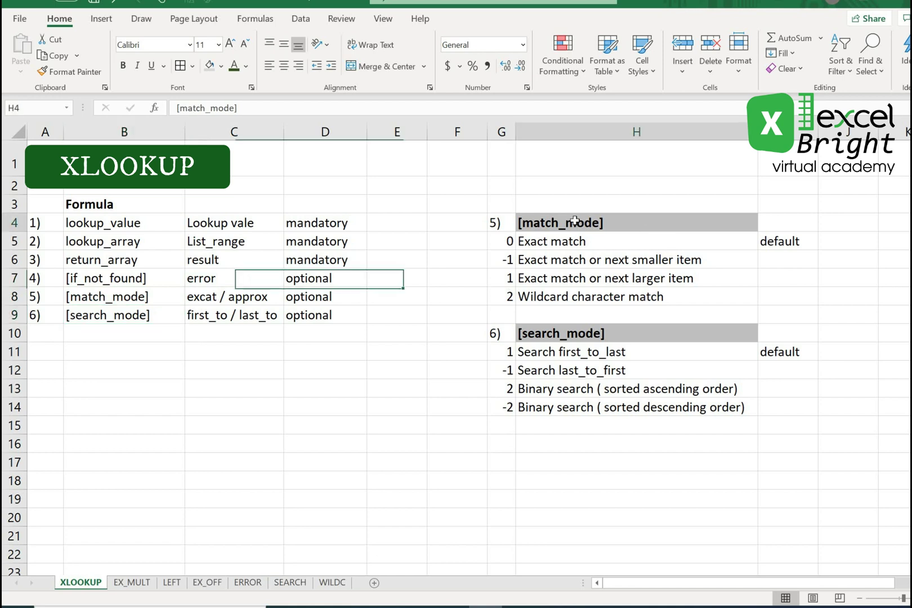
# Review the match_mode and search_mode options on the XLOOKUP sheet and the manager, revenue and profit tables on the EX_MULT sheet.
pyautogui.moveTo(586, 352); pyautogui.dragTo(586, 387)
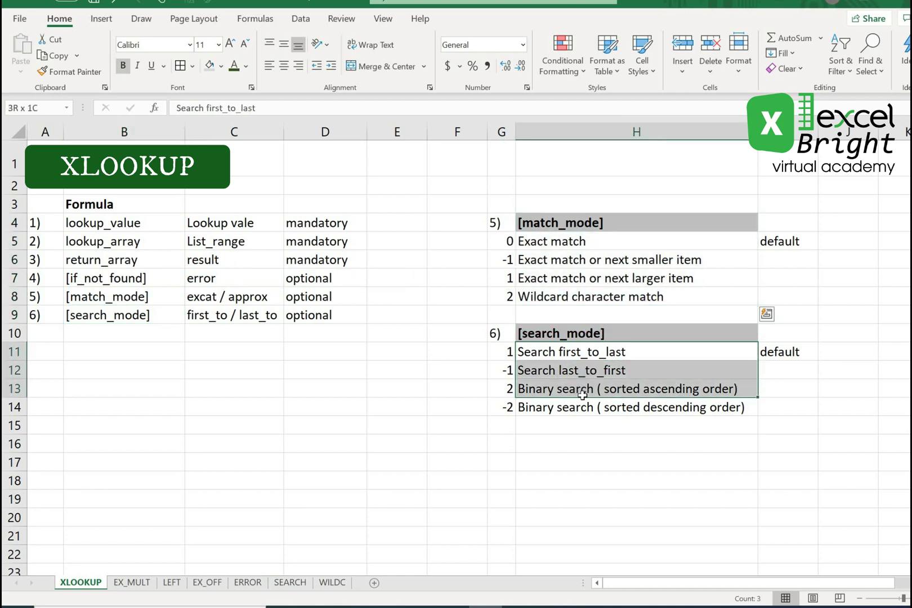
pyautogui.moveTo(595, 228); pyautogui.dragTo(583, 408)
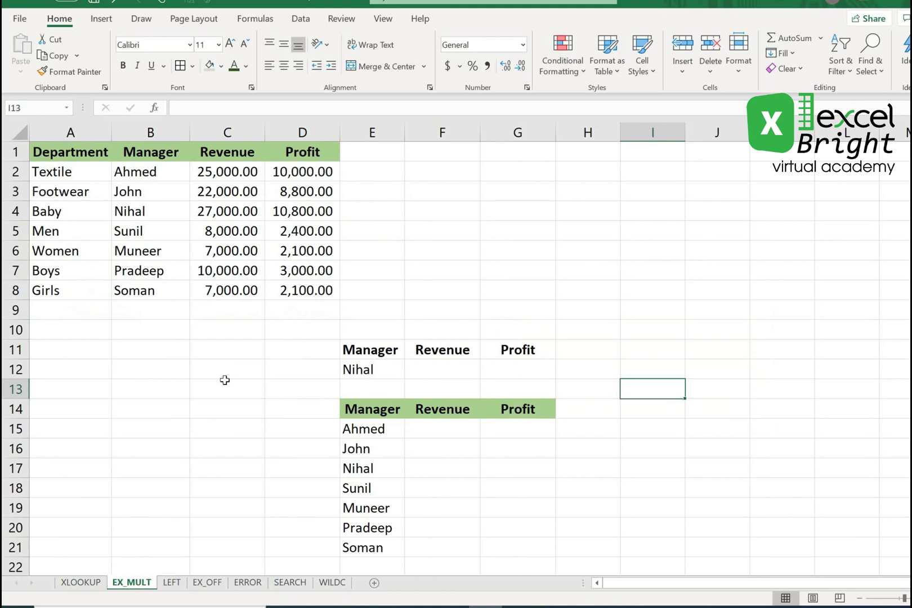
pyautogui.click(204, 360)
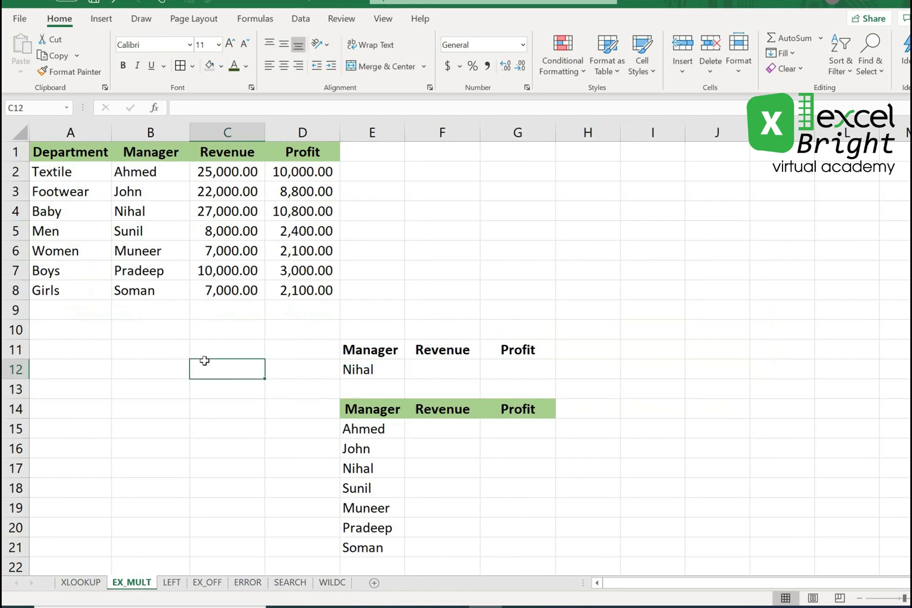
pyautogui.click(198, 239)
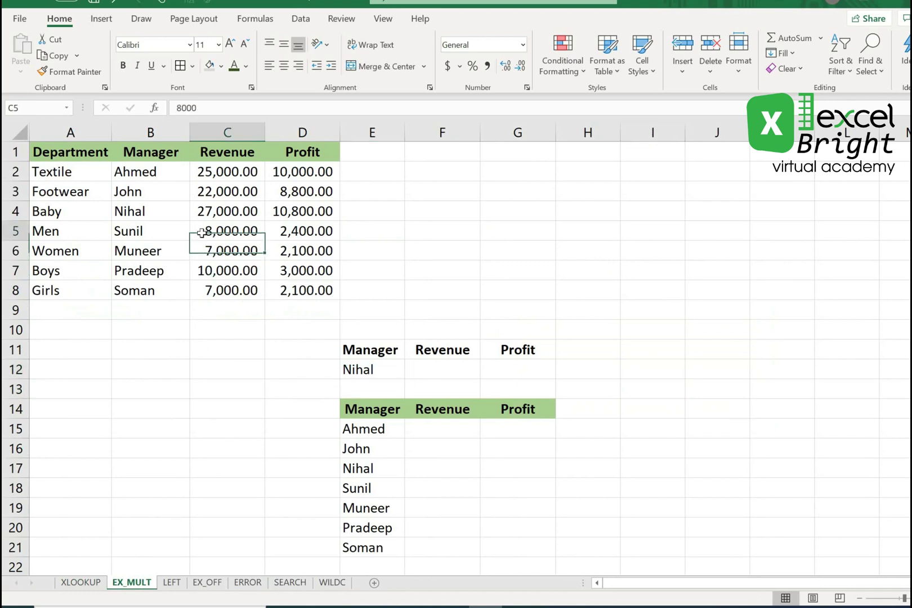
pyautogui.click(436, 368)
pyautogui.click(289, 186)
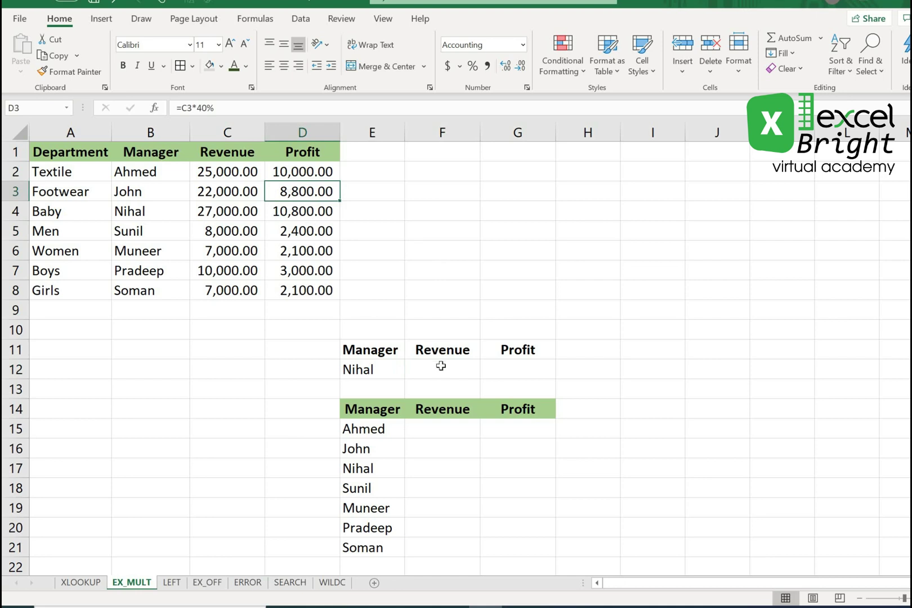
pyautogui.moveTo(441, 366); pyautogui.dragTo(821, 371)
pyautogui.click(465, 501)
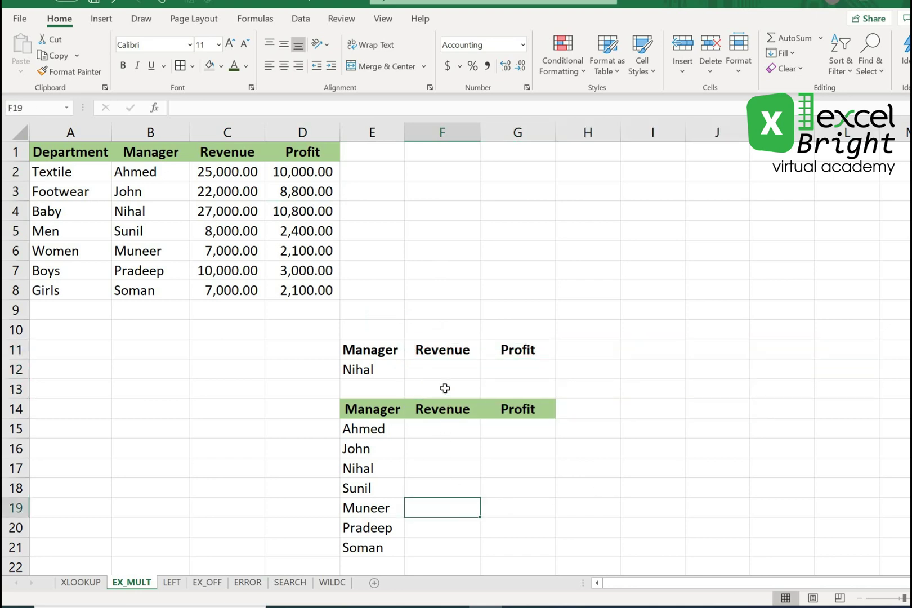
# Enter =XLOOKUP(E12,B2:B8,C2:D8) in F12 to return both revenue and profit for the manager in E12.
pyautogui.click(449, 367)
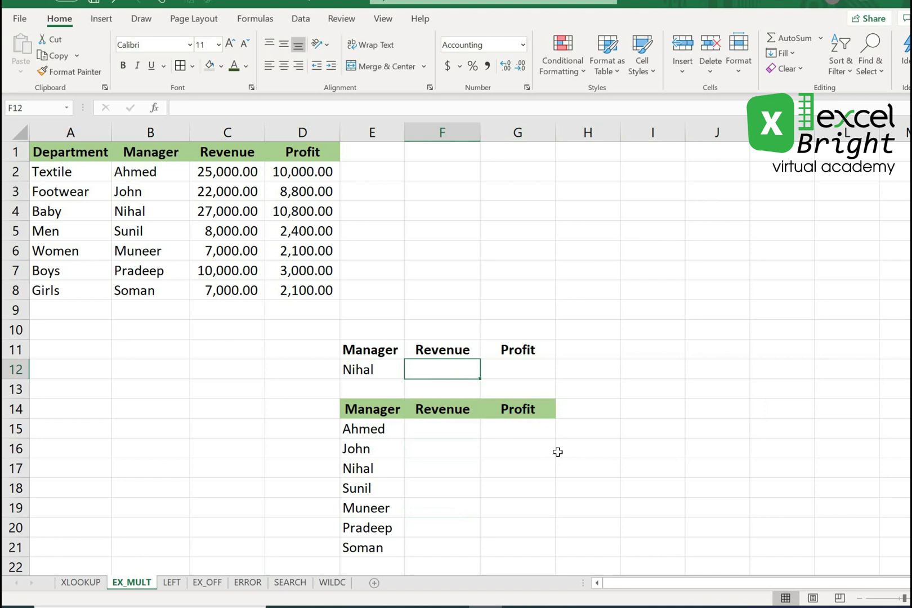
pyautogui.write('=xl')
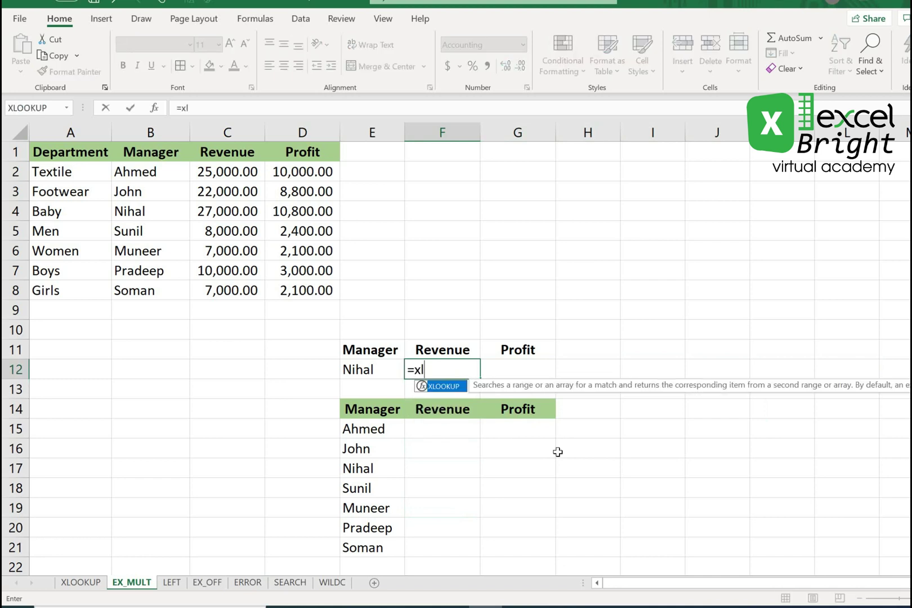
pyautogui.press('Tab')
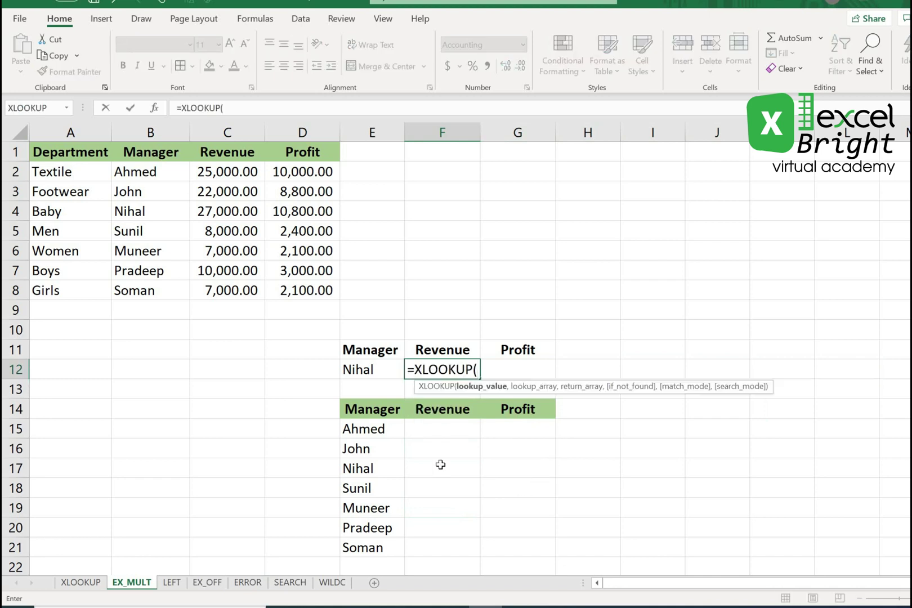
pyautogui.click(369, 372)
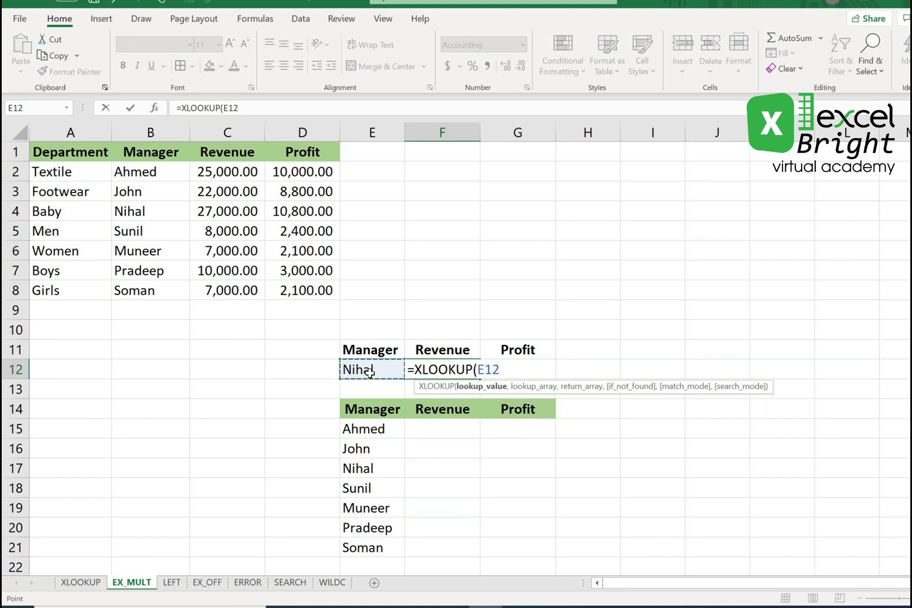
pyautogui.write(',')
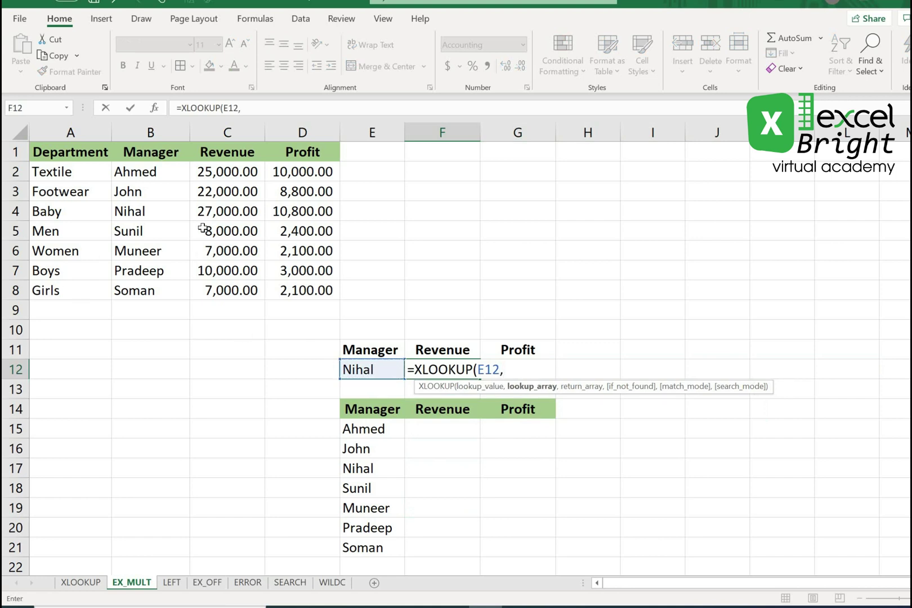
pyautogui.moveTo(169, 173); pyautogui.dragTo(169, 290)
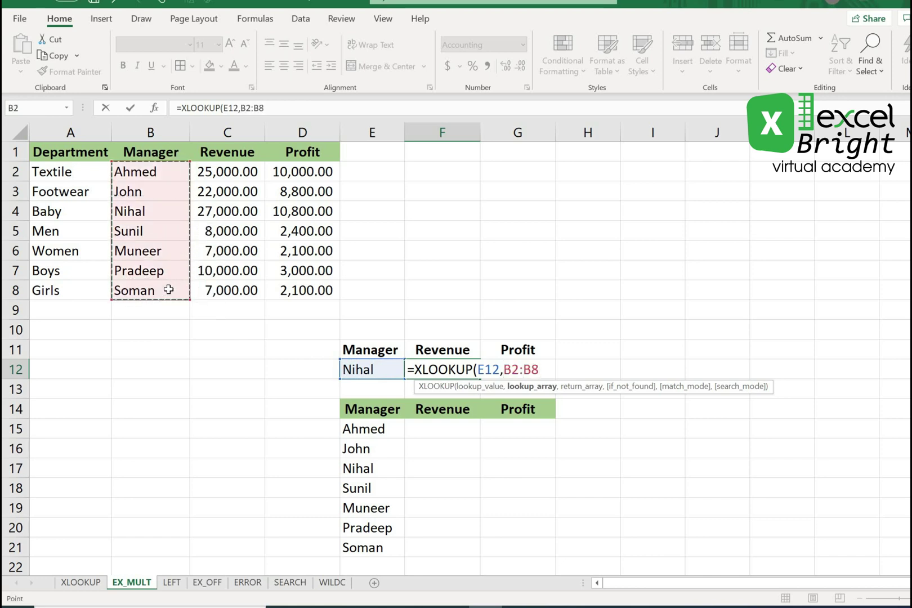
pyautogui.write(',')
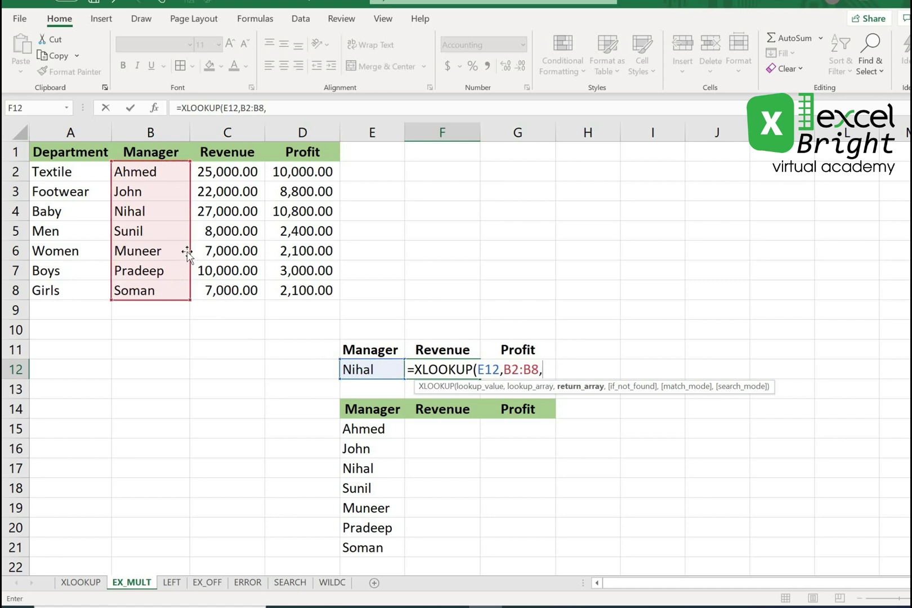
pyautogui.moveTo(228, 176); pyautogui.dragTo(283, 290)
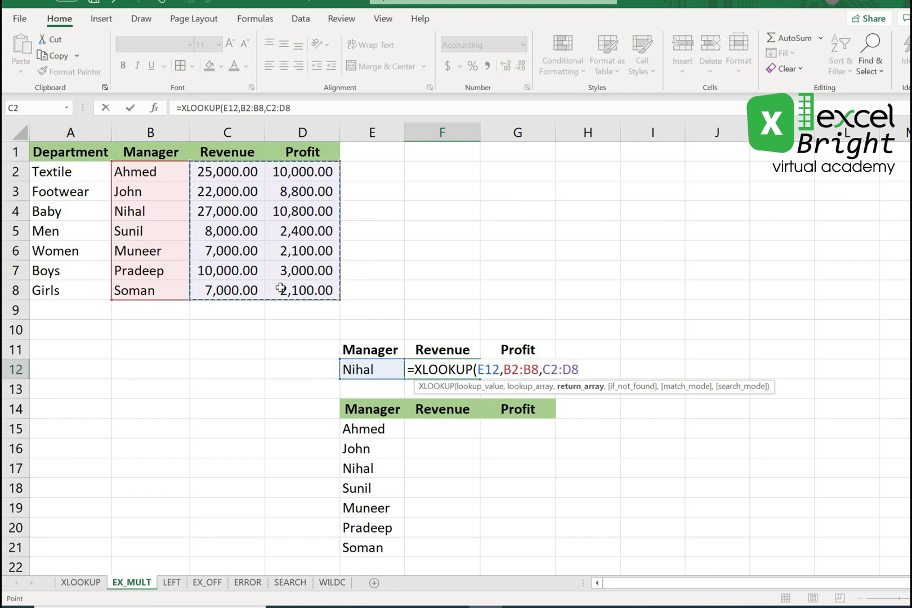
pyautogui.write(')')
pyautogui.press('Return')
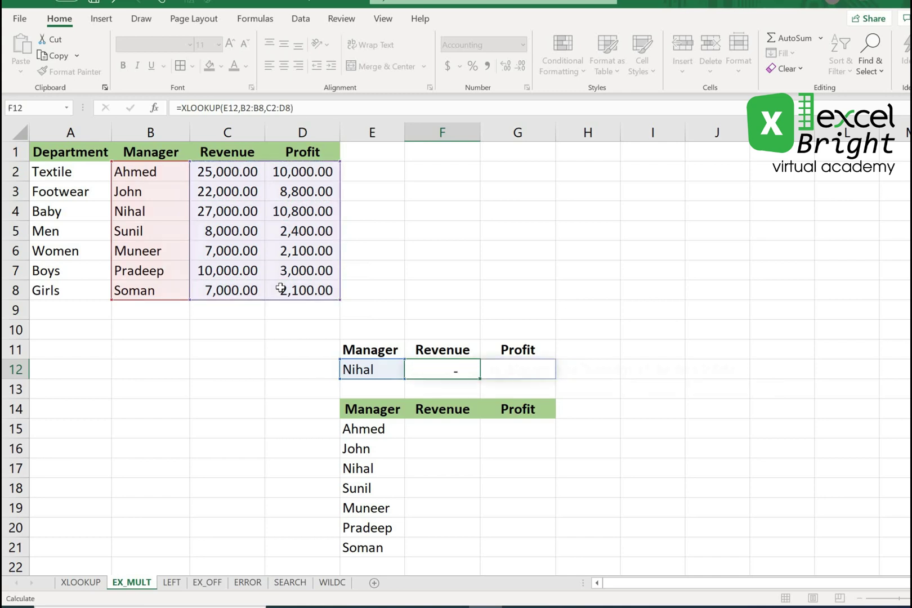
# Examine the formula behind the revenue and profit results in F12 and G12 and the header row above them.
pyautogui.click(519, 370)
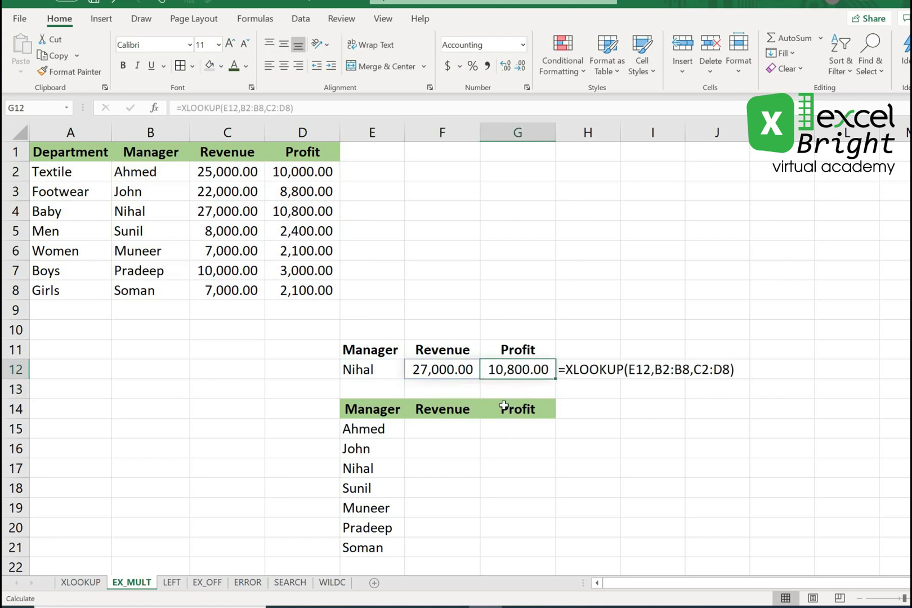
pyautogui.click(446, 384)
pyautogui.click(446, 367)
pyautogui.click(514, 370)
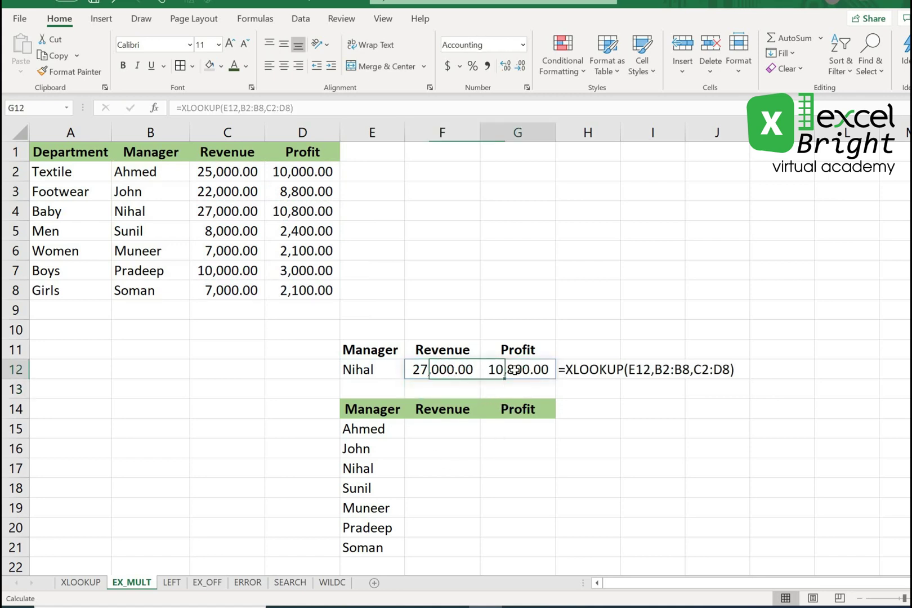
pyautogui.click(541, 464)
pyautogui.click(575, 376)
pyautogui.click(572, 446)
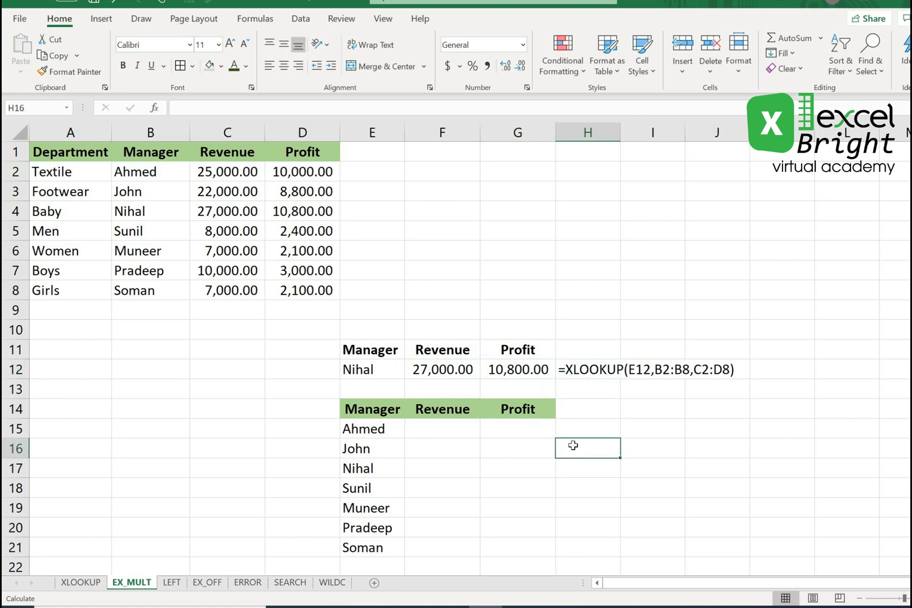
pyautogui.click(582, 364)
pyautogui.click(495, 394)
pyautogui.click(457, 372)
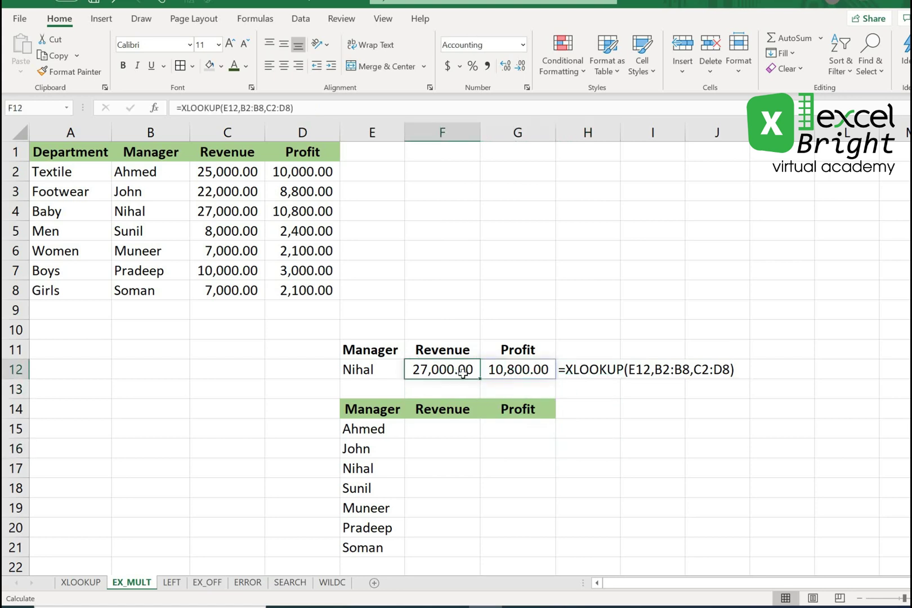
pyautogui.click(505, 373)
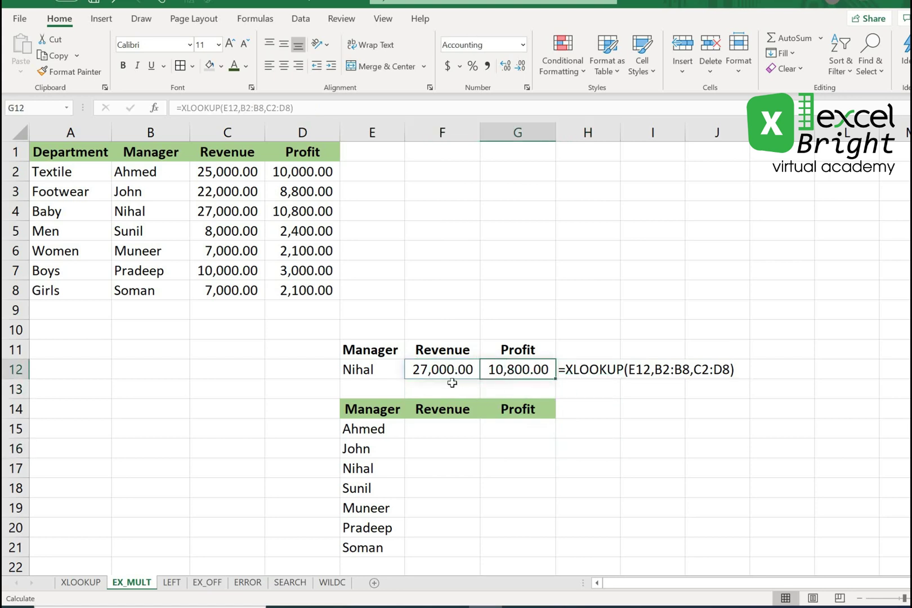
pyautogui.moveTo(465, 352); pyautogui.dragTo(852, 351)
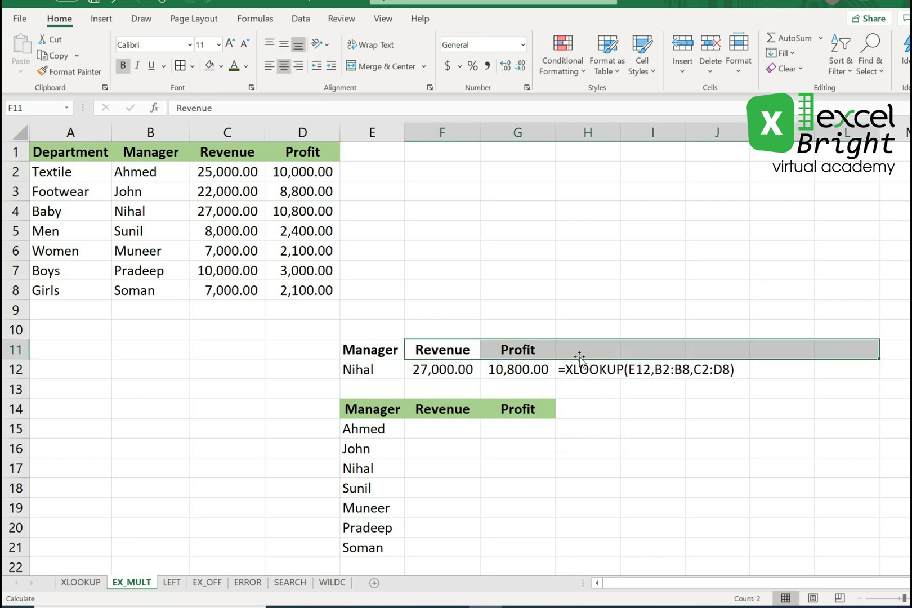
pyautogui.moveTo(466, 351); pyautogui.dragTo(881, 352)
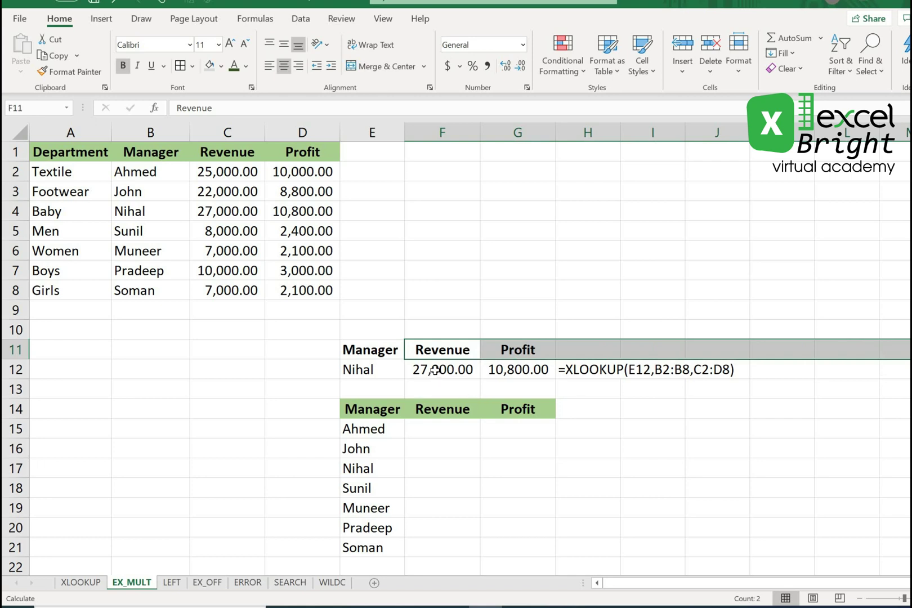
pyautogui.click(435, 370)
pyautogui.click(494, 370)
pyautogui.moveTo(433, 353); pyautogui.dragTo(854, 341)
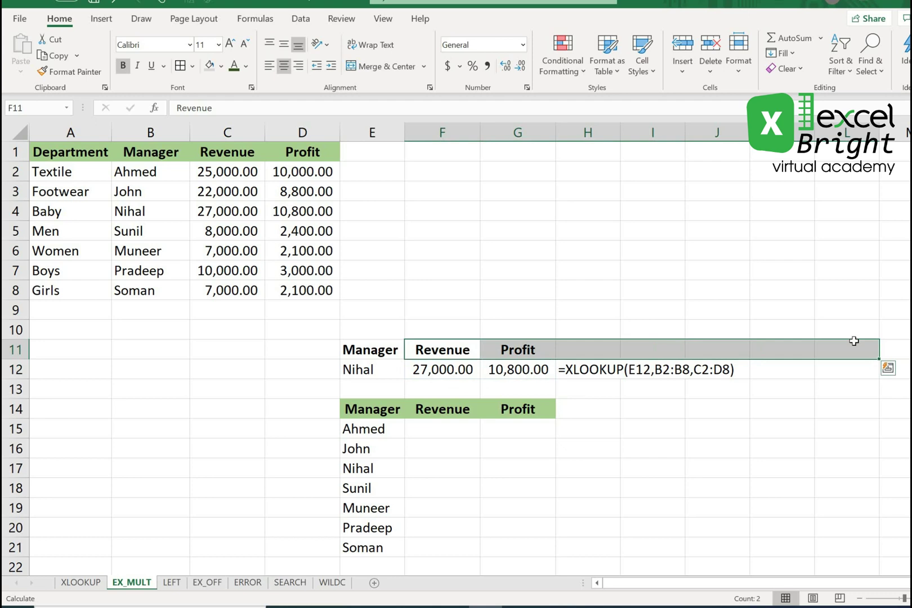
# Delete the XLOOKUP formula in F12 and undo the deletion.
pyautogui.click(423, 370)
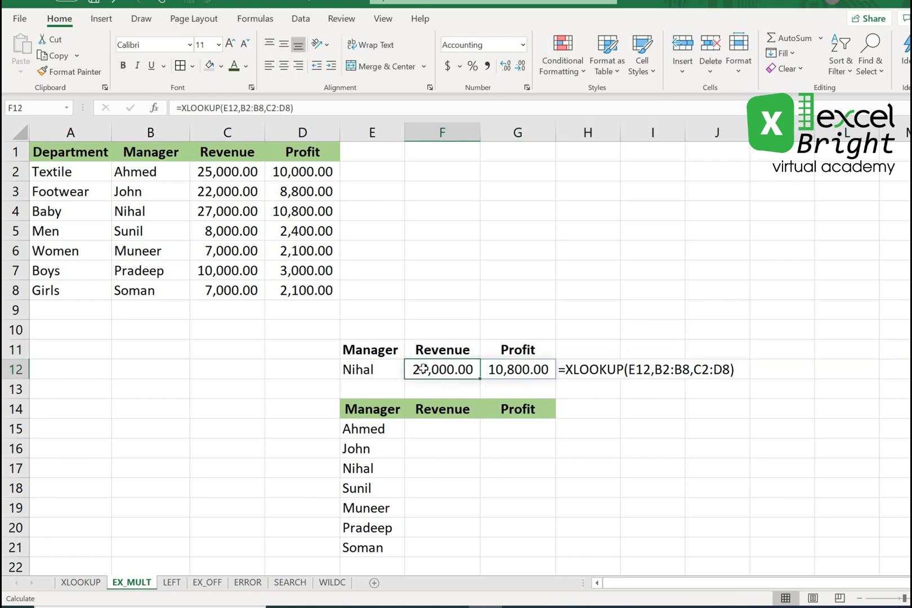
pyautogui.press('Delete')
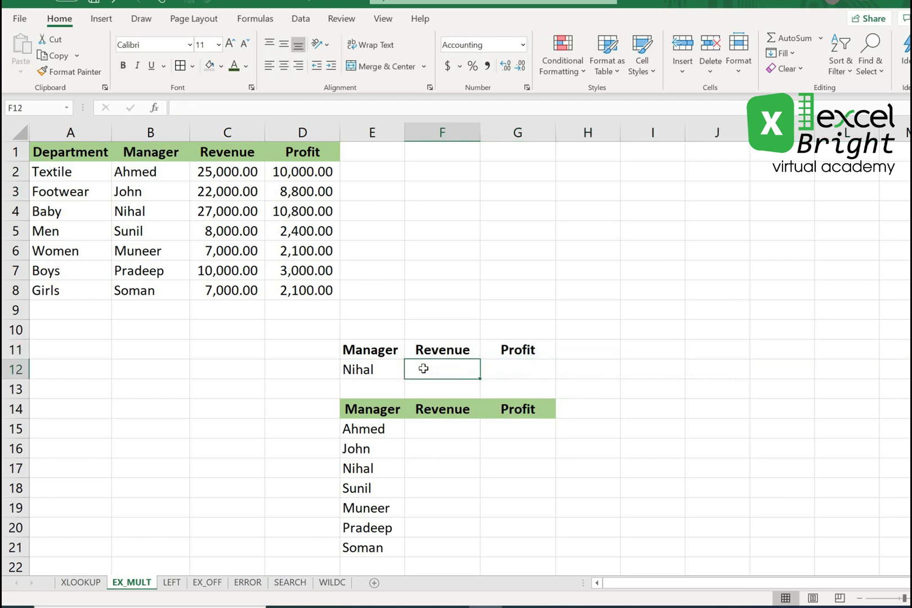
pyautogui.hotkey('ctrl', 'z')
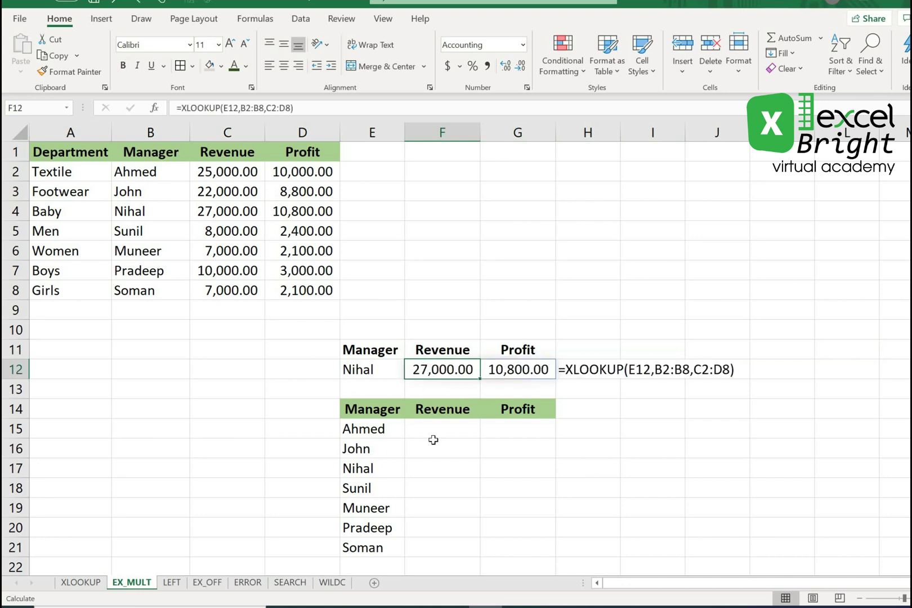
# Begin an XLOOKUP formula in F15 with the manager list E15:E21 as the lookup value.
pyautogui.moveTo(423, 431); pyautogui.dragTo(421, 539)
pyautogui.scroll(-1, 428, 502)
pyautogui.click(452, 425)
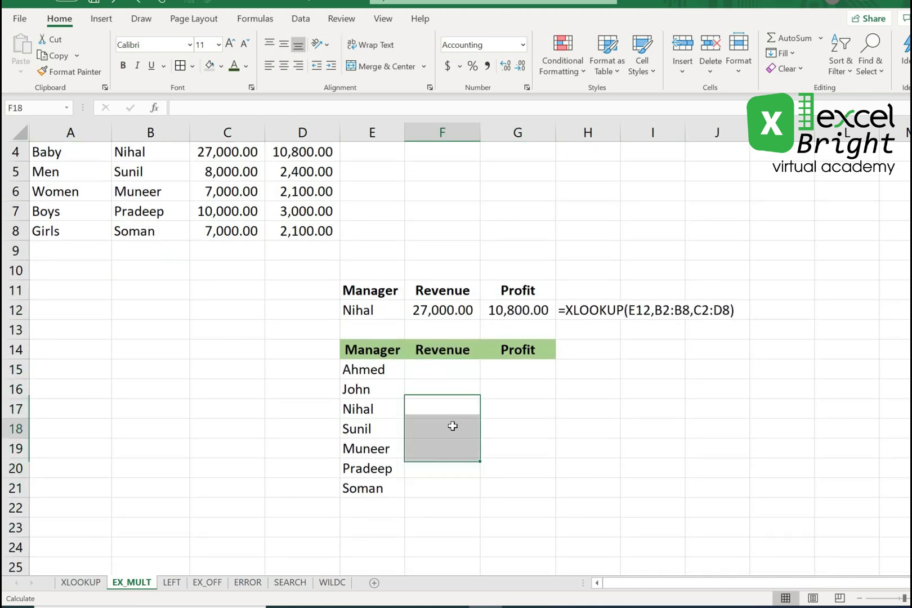
pyautogui.click(442, 368)
pyautogui.write('=')
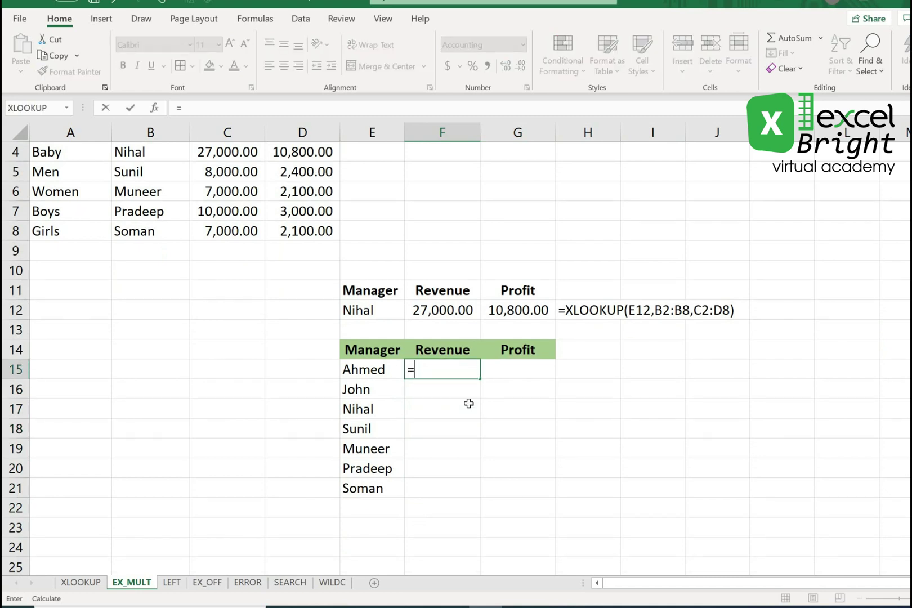
pyautogui.write('xl')
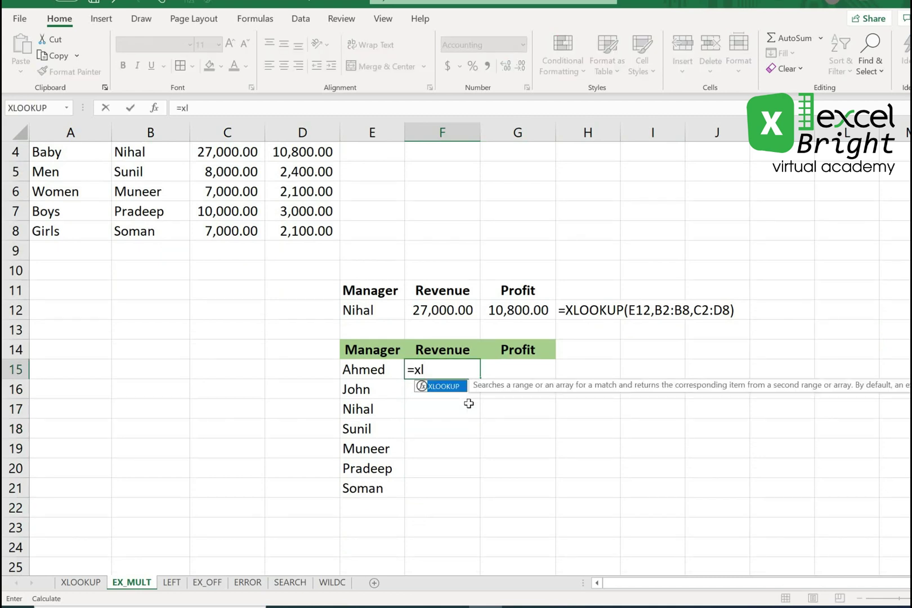
pyautogui.press('Tab')
pyautogui.click(387, 369)
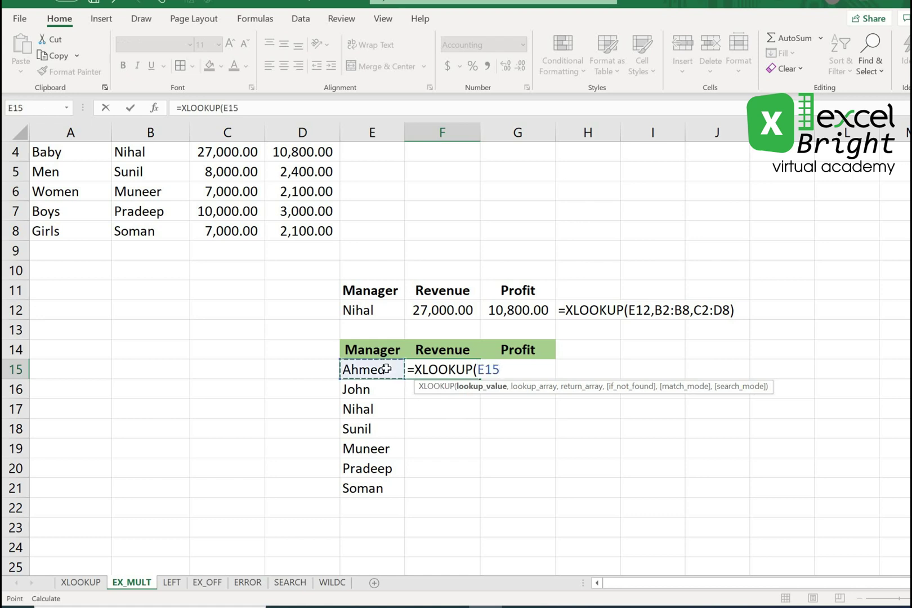
pyautogui.moveTo(386, 369); pyautogui.dragTo(367, 488)
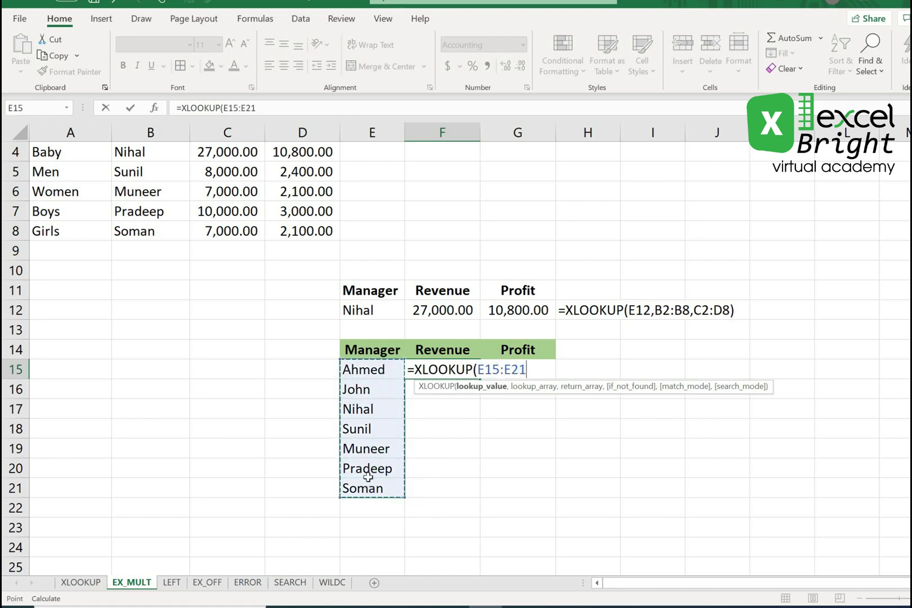
pyautogui.moveTo(379, 370); pyautogui.dragTo(375, 479)
pyautogui.write(',')
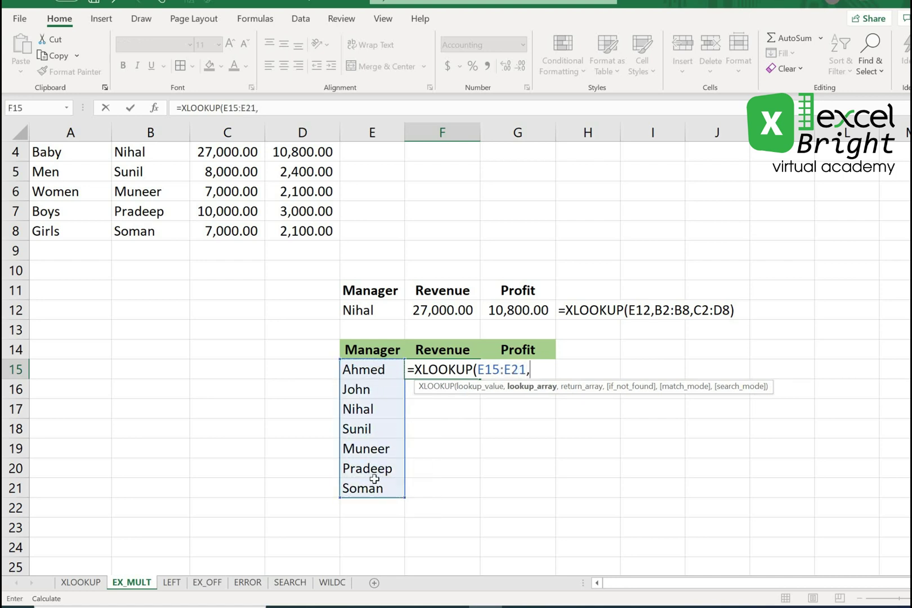
# Complete the XLOOKUP formula in F15 with B2:B8 as the lookup array and C2:C8 as the return array.
pyautogui.scroll(1, 374, 479)
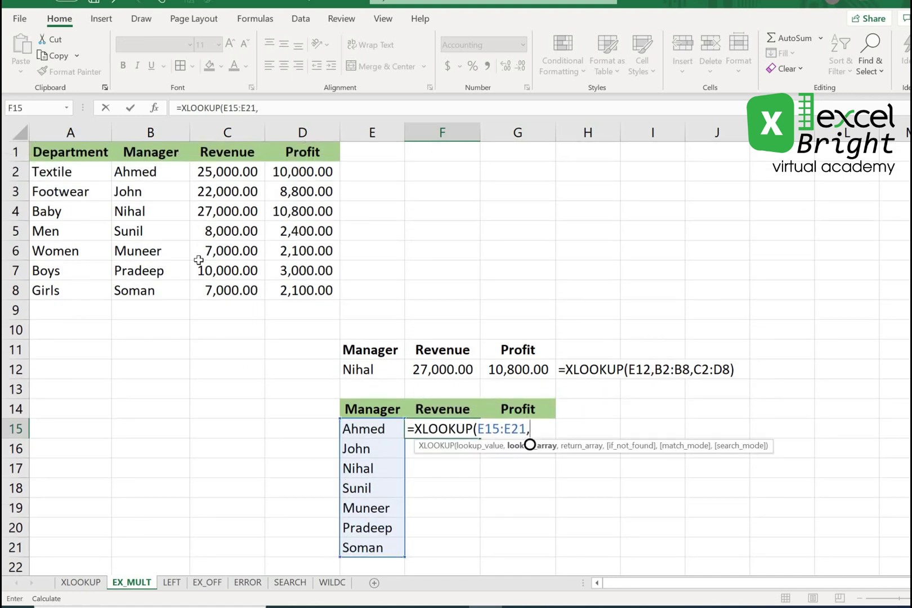
pyautogui.moveTo(161, 175); pyautogui.dragTo(149, 290)
pyautogui.write(',')
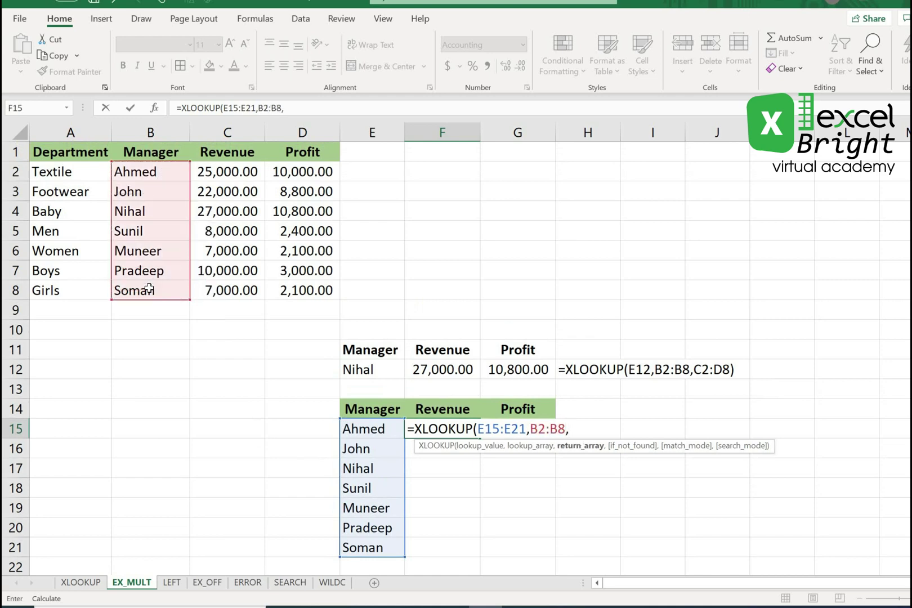
pyautogui.moveTo(223, 168); pyautogui.dragTo(217, 287)
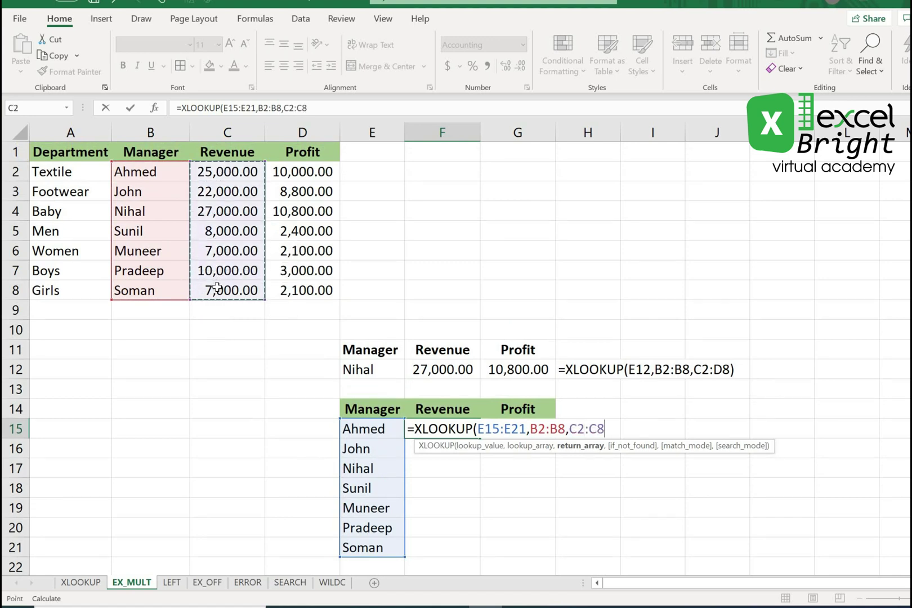
pyautogui.write(')')
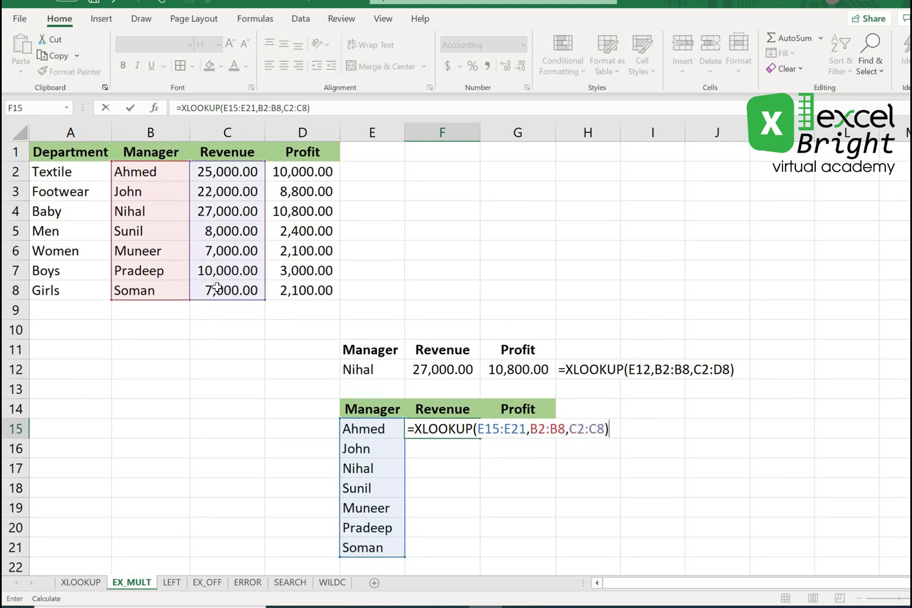
pyautogui.press('Return')
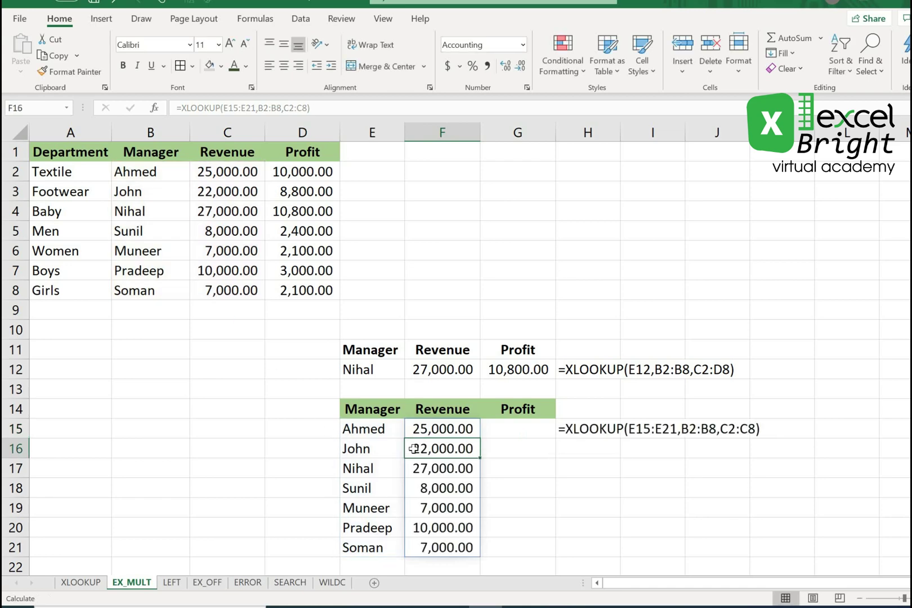
# Examine the spilled revenue results in F15:F21, the formula text in H15 and the adjacent Profit cell G15.
pyautogui.click(436, 427)
pyautogui.moveTo(437, 427); pyautogui.dragTo(433, 548)
pyautogui.scroll(-1, 434, 525)
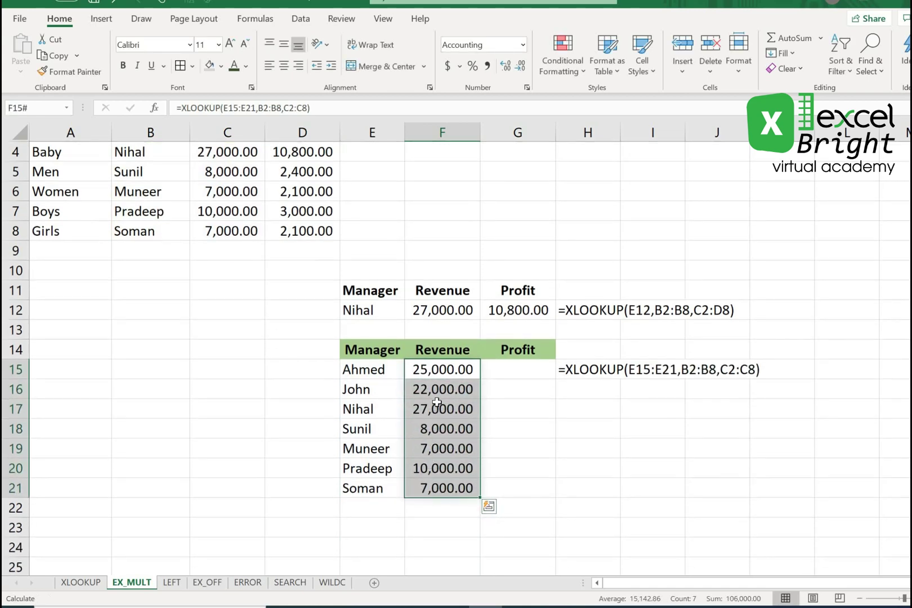
pyautogui.click(437, 402)
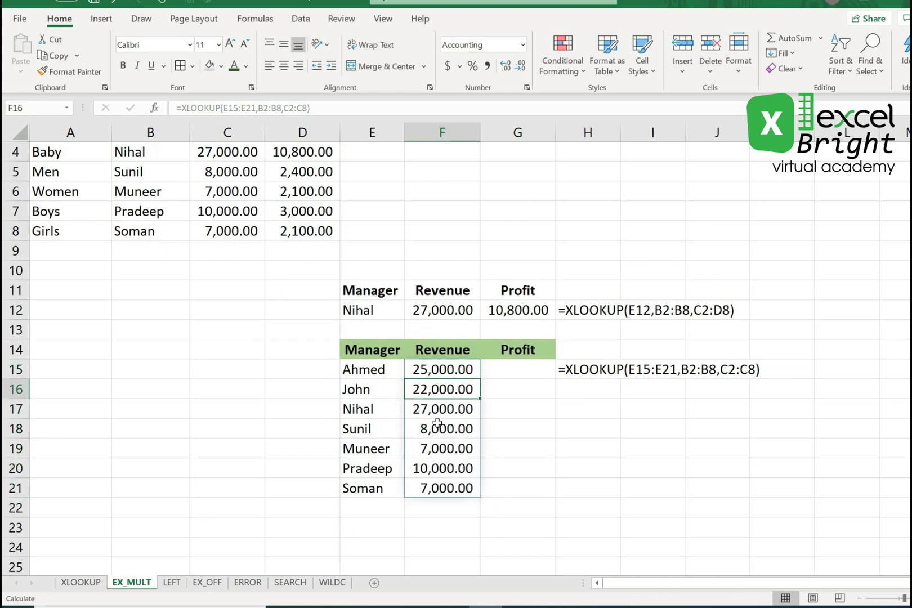
pyautogui.click(445, 414)
pyautogui.click(448, 449)
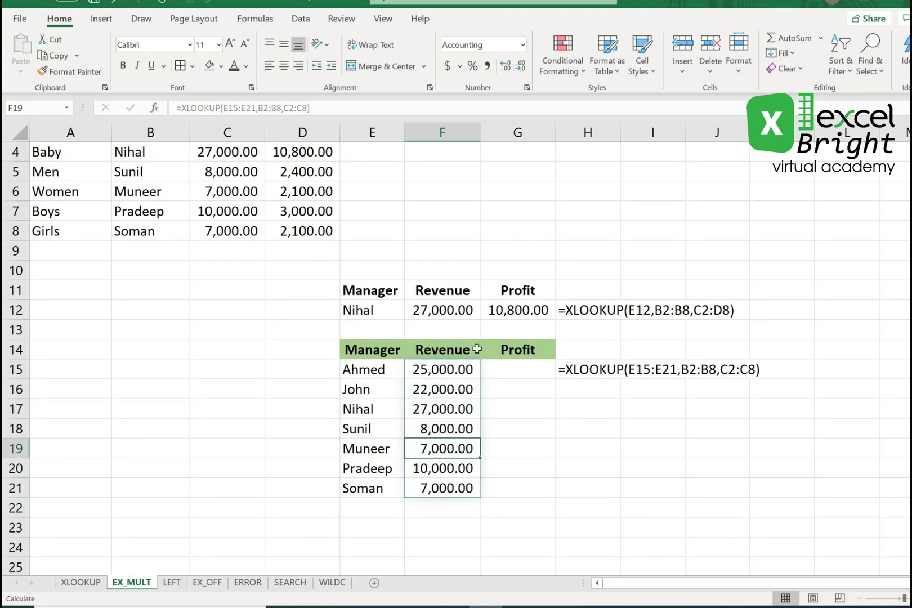
pyautogui.click(452, 373)
pyautogui.click(588, 376)
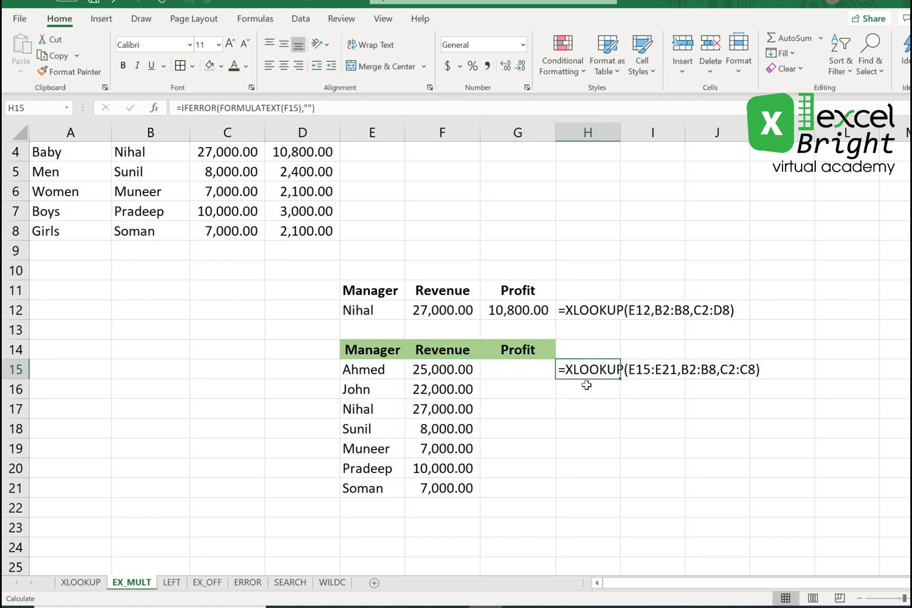
pyautogui.click(569, 424)
pyautogui.click(437, 375)
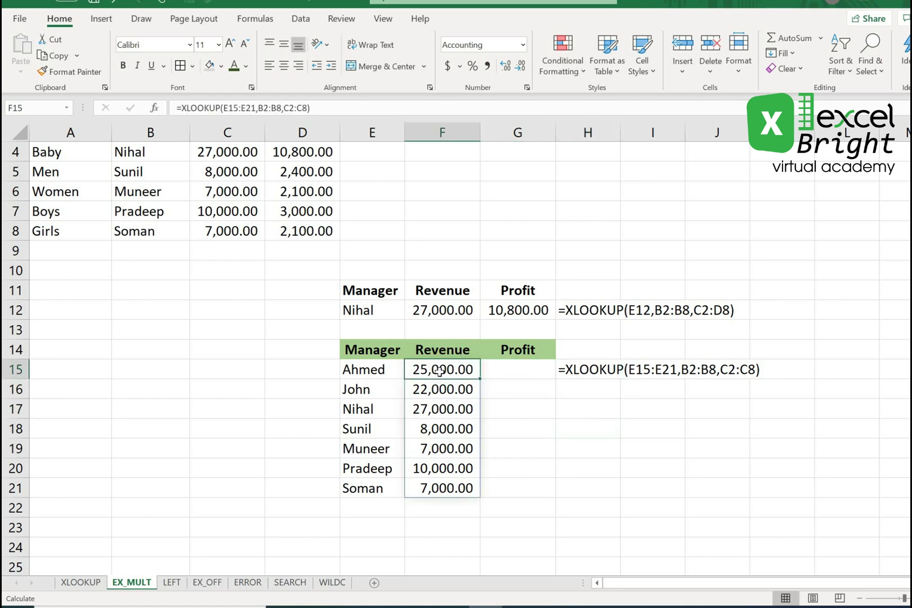
pyautogui.click(521, 372)
pyautogui.click(467, 370)
pyautogui.click(514, 376)
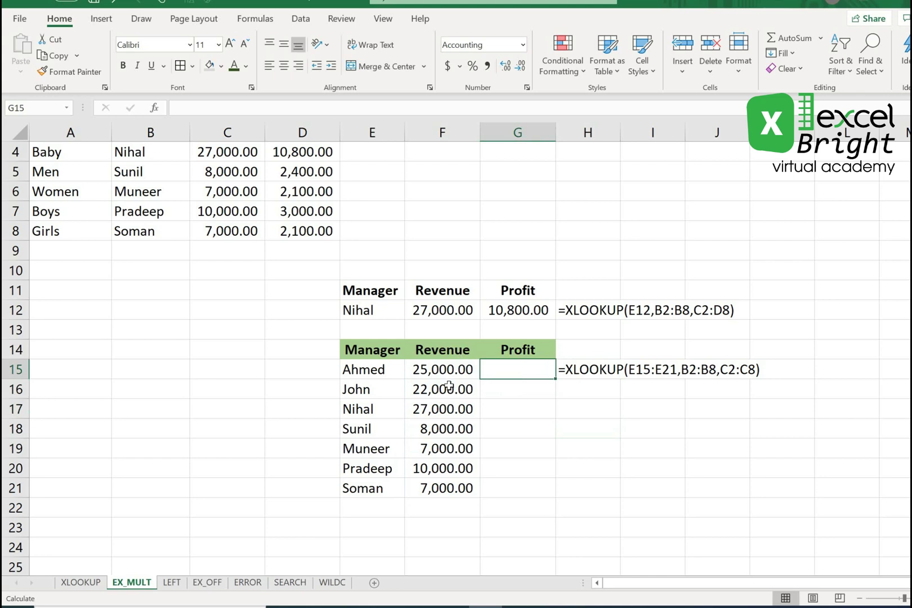
pyautogui.click(457, 370)
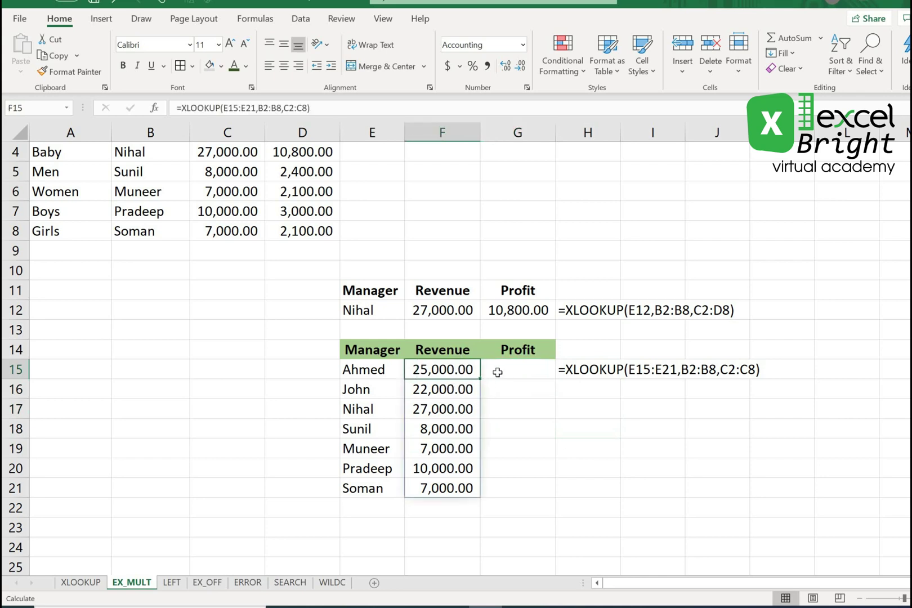
# Begin an XLOOKUP formula in G15 with the manager list E15:E21 as the lookup value.
pyautogui.click(497, 373)
pyautogui.write('=')
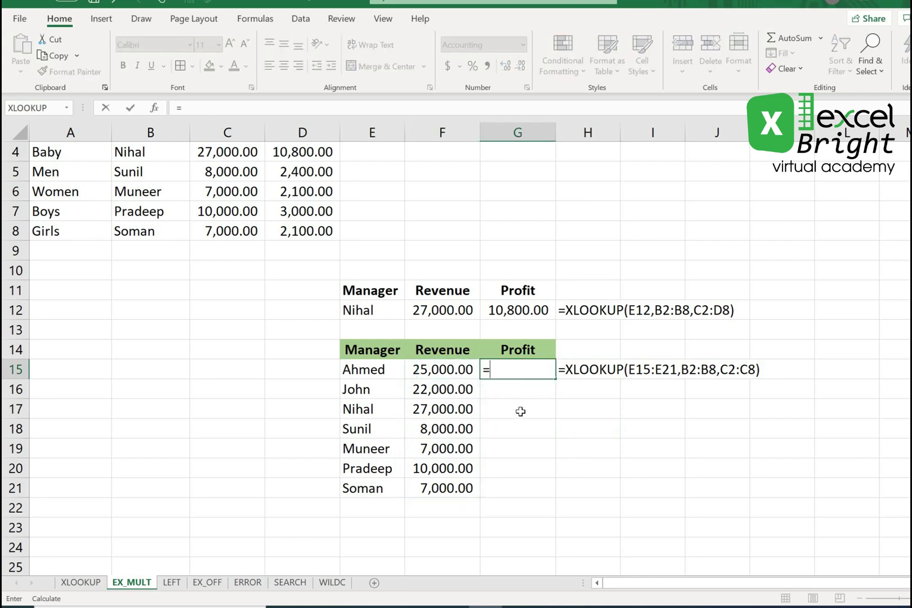
pyautogui.write('xl')
pyautogui.press('Tab')
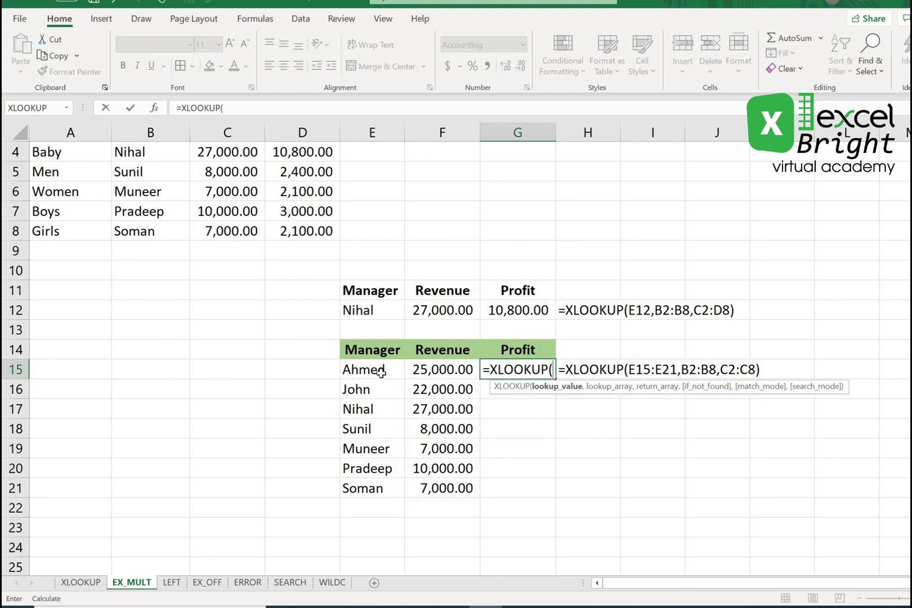
pyautogui.moveTo(380, 372); pyautogui.dragTo(379, 480)
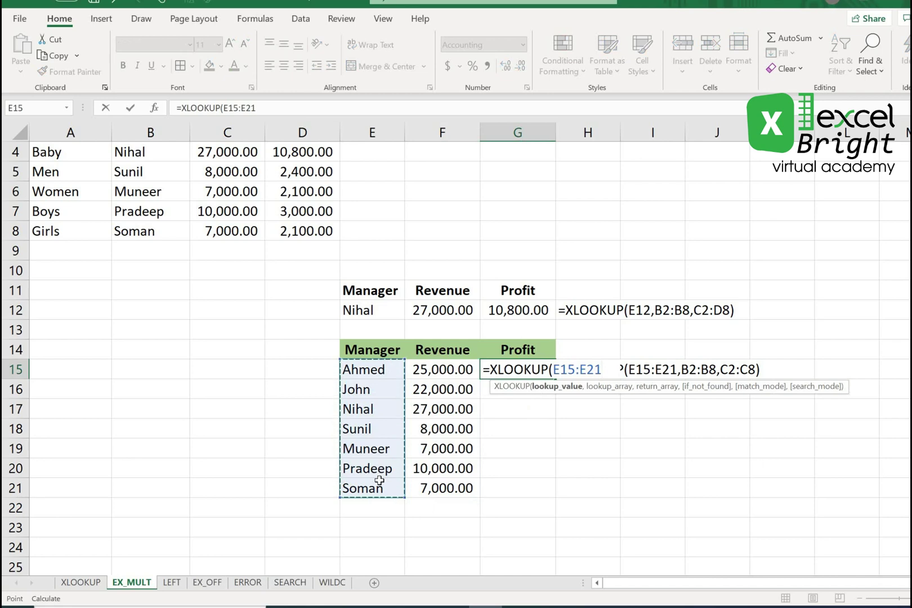
pyautogui.write(',')
# Complete the XLOOKUP formula in G15 with B2:B8 as the lookup array and the Profit column D2:D8 as the return array.
pyautogui.scroll(1, 378, 432)
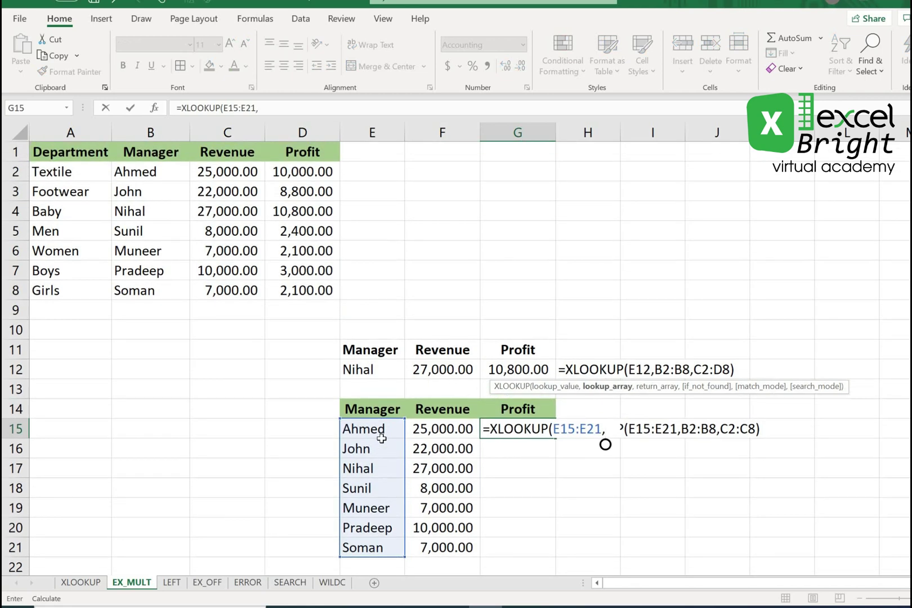
pyautogui.click(165, 177)
pyautogui.moveTo(166, 178); pyautogui.dragTo(169, 285)
pyautogui.write(',')
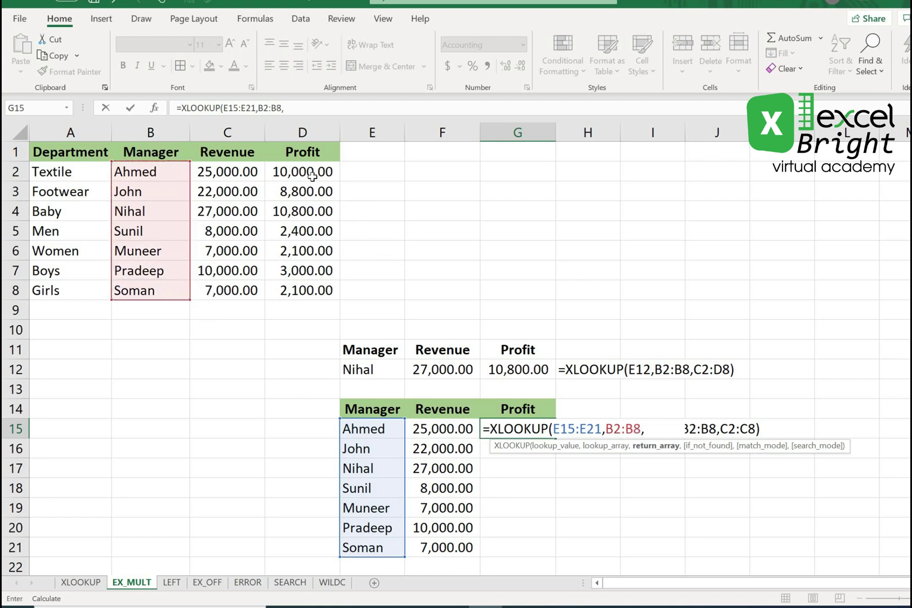
pyautogui.moveTo(310, 173); pyautogui.dragTo(300, 291)
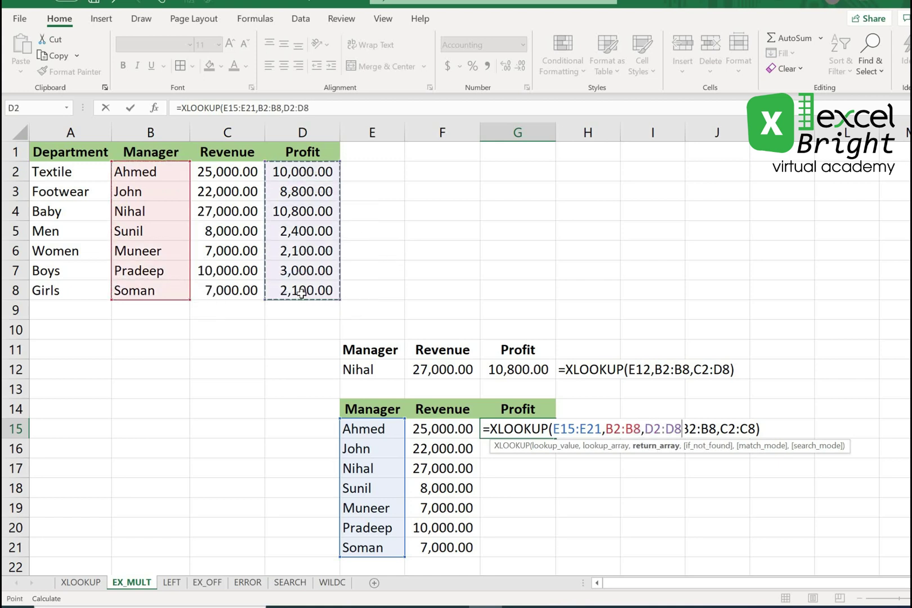
pyautogui.write(')')
pyautogui.press('Return')
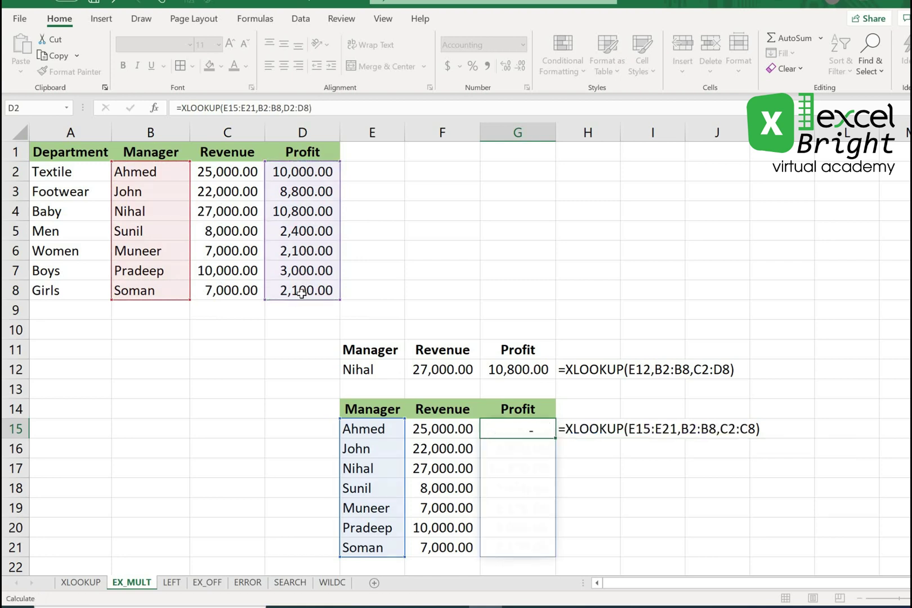
# Examine the spilled revenue and profit results in F15:G21 and compare the formulas in F15 and G15.
pyautogui.click(518, 502)
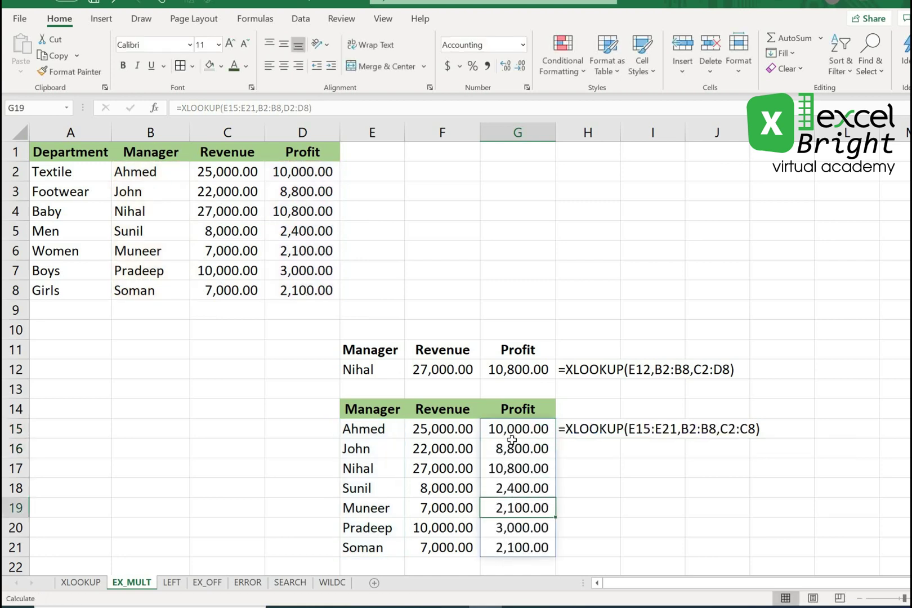
pyautogui.moveTo(510, 434); pyautogui.dragTo(512, 548)
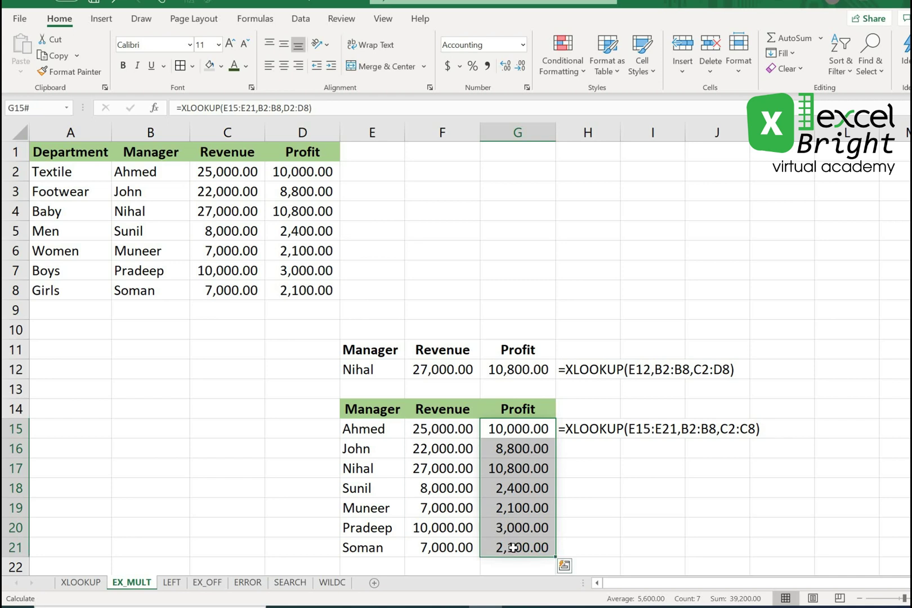
pyautogui.moveTo(453, 547); pyautogui.dragTo(495, 437)
pyautogui.scroll(-1, 495, 437)
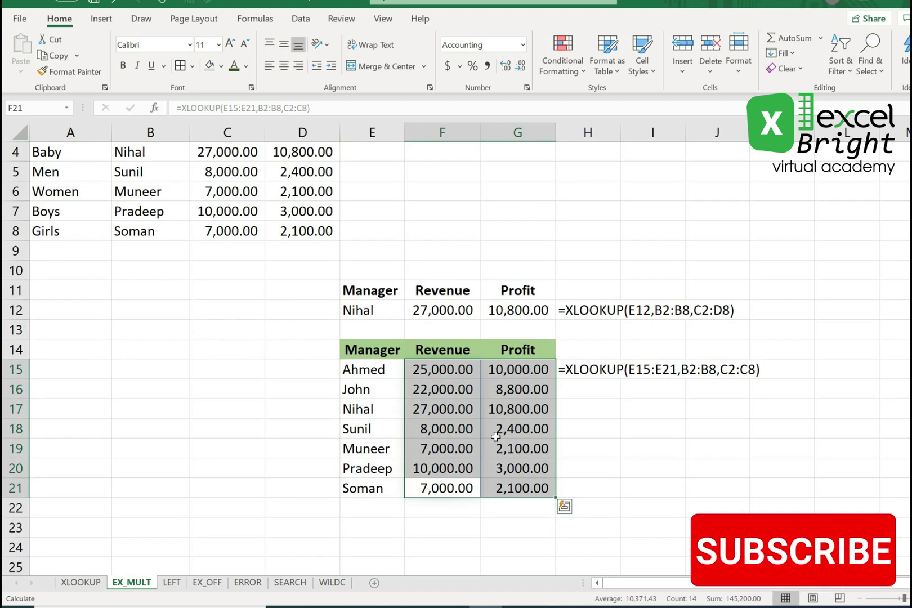
pyautogui.click(455, 370)
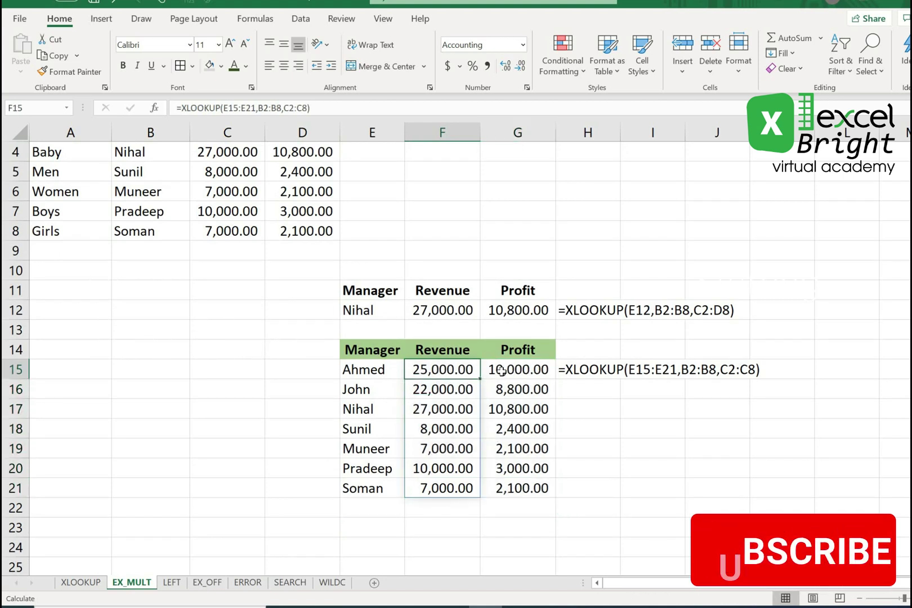
pyautogui.click(501, 370)
pyautogui.click(445, 386)
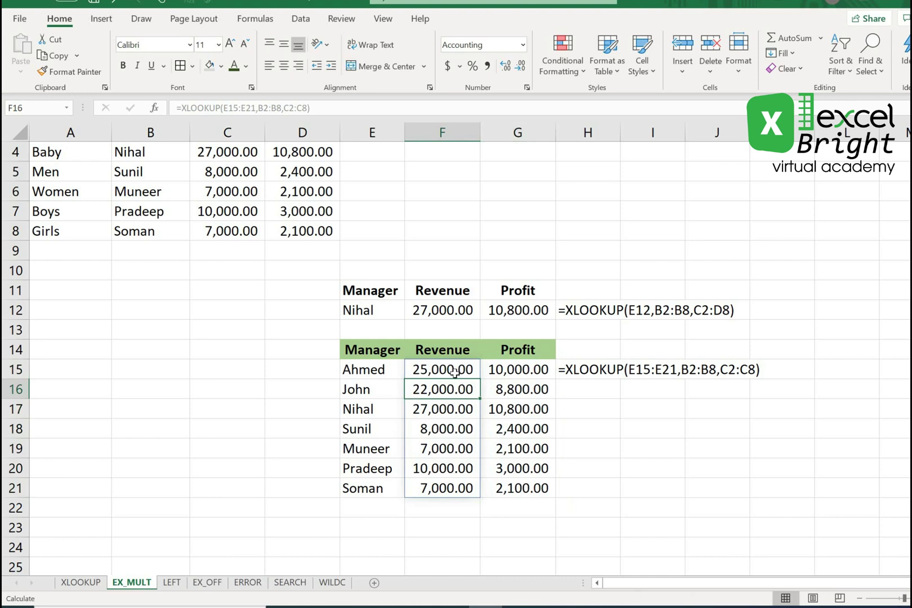
pyautogui.click(454, 371)
pyautogui.click(503, 373)
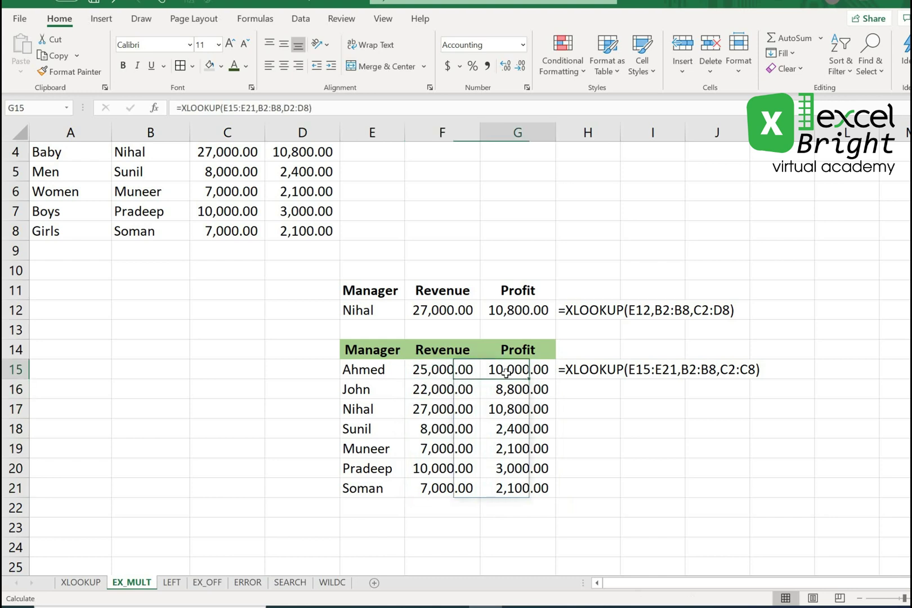
pyautogui.click(465, 370)
pyautogui.click(503, 375)
pyautogui.click(459, 369)
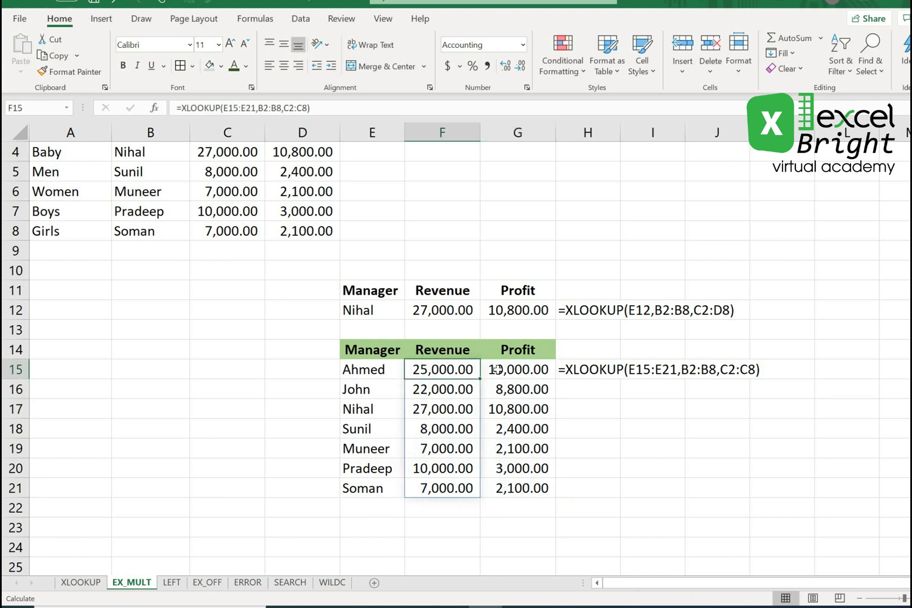
pyautogui.click(499, 370)
pyautogui.click(457, 390)
pyautogui.click(455, 373)
pyautogui.click(444, 473)
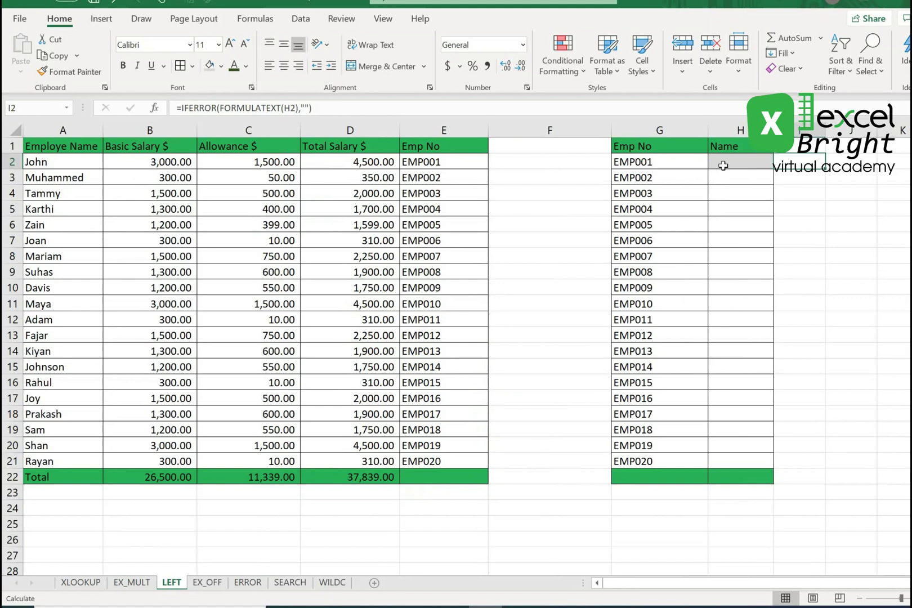
# Begin an XLOOKUP formula in H2 with the employee numbers G2:G21 as the lookup value.
pyautogui.click(723, 165)
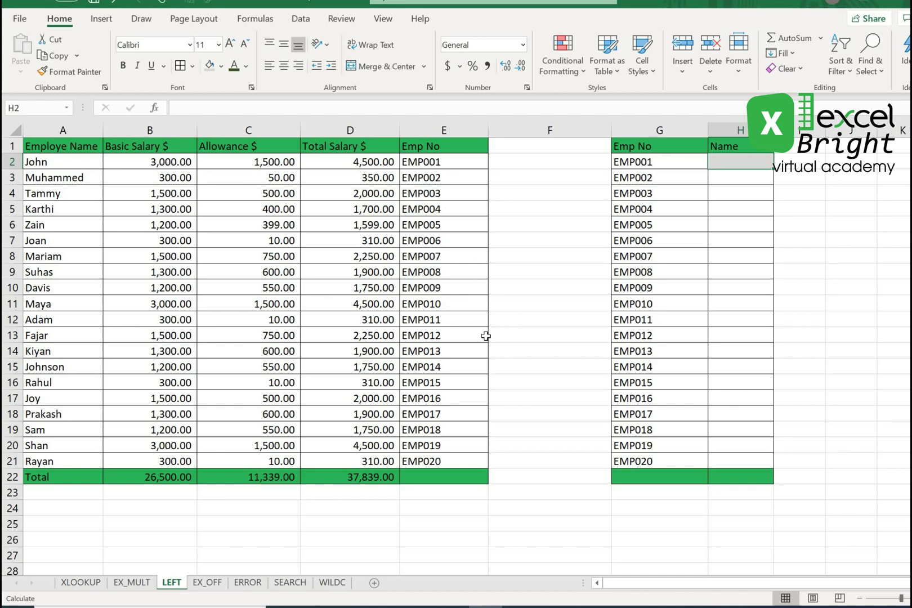
pyautogui.write('=xl')
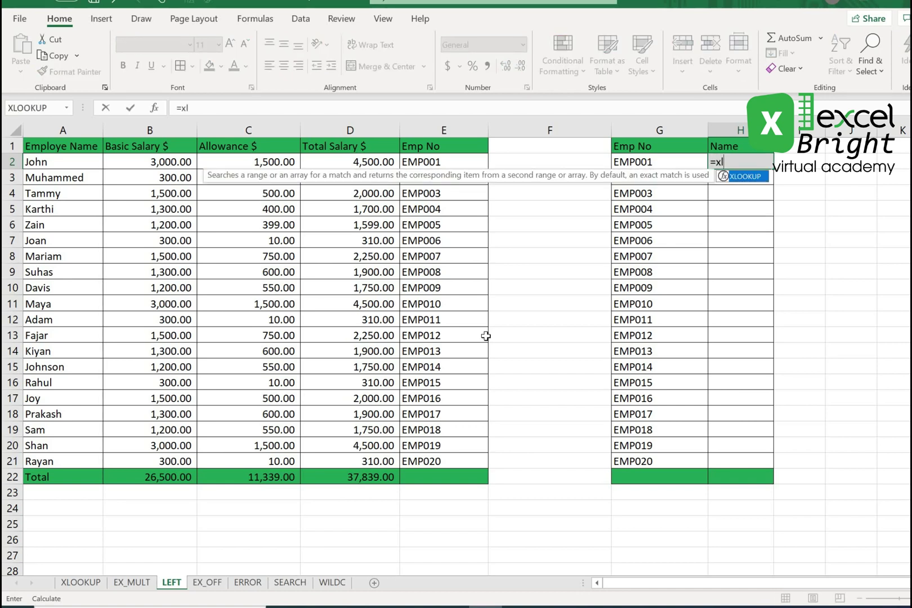
pyautogui.press('Tab')
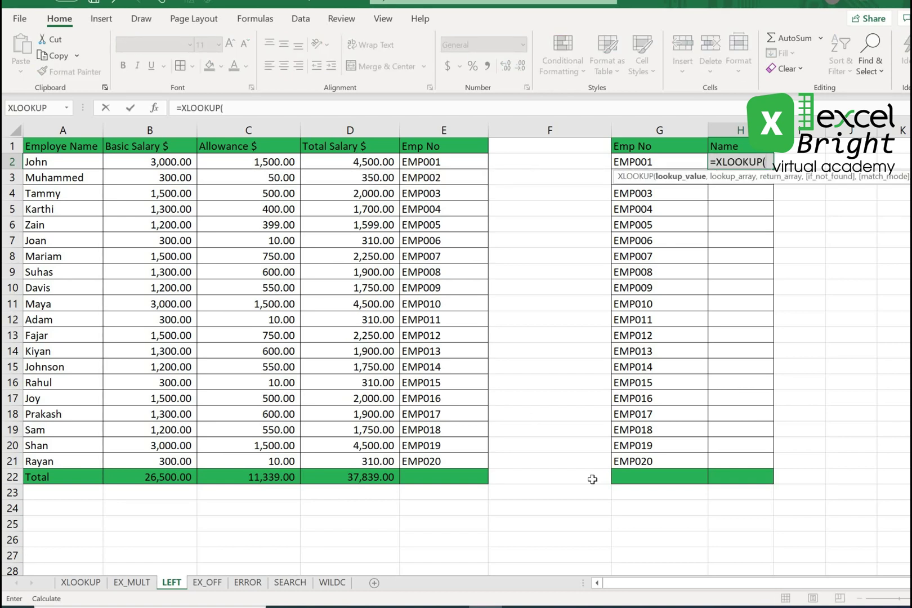
pyautogui.click(651, 160)
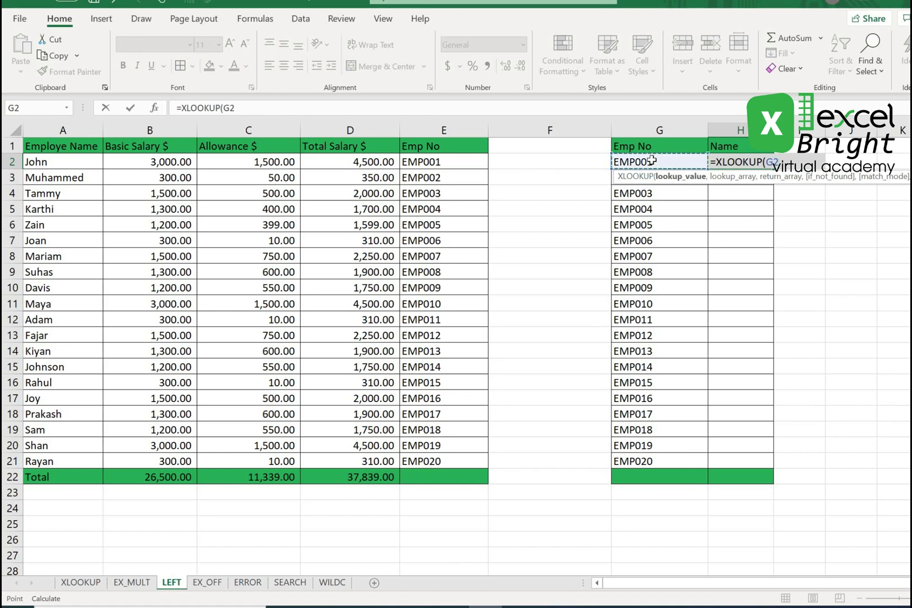
pyautogui.hotkey('ctrl', 'shift', 'Down')
pyautogui.write(',')
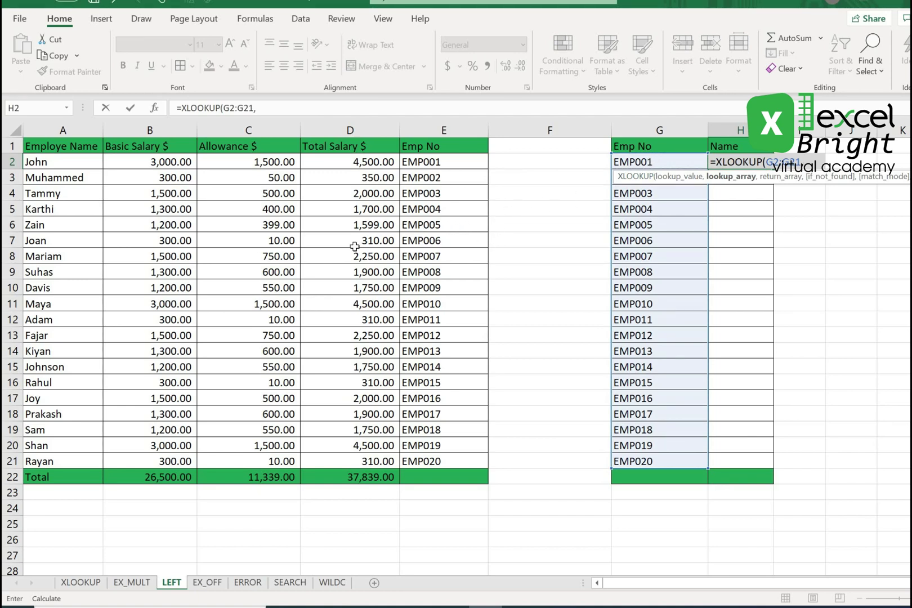
# Complete the XLOOKUP formula in H2 with Emp No E2:E21 as the lookup array and employee names A2:A21 as the return array.
pyautogui.moveTo(440, 163); pyautogui.dragTo(439, 460)
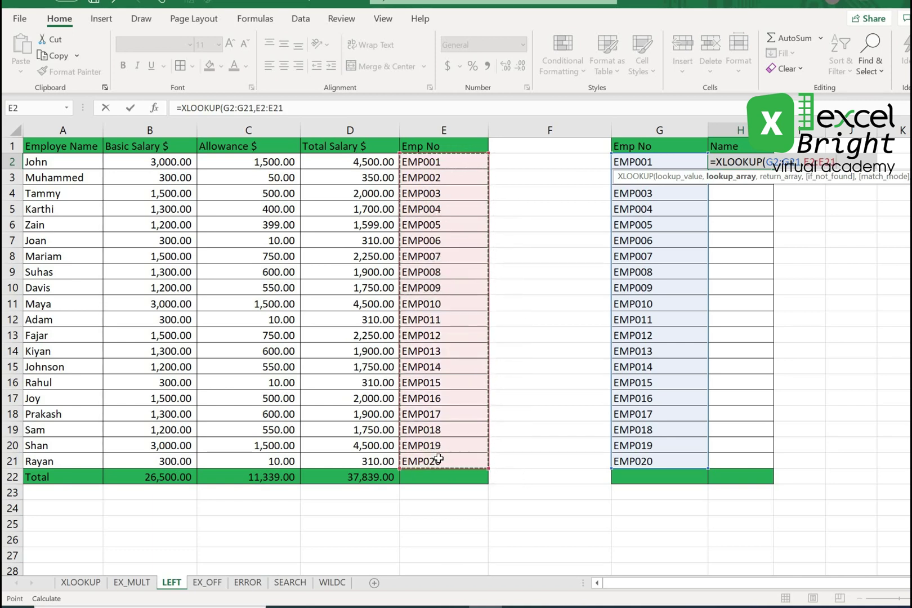
pyautogui.write(',')
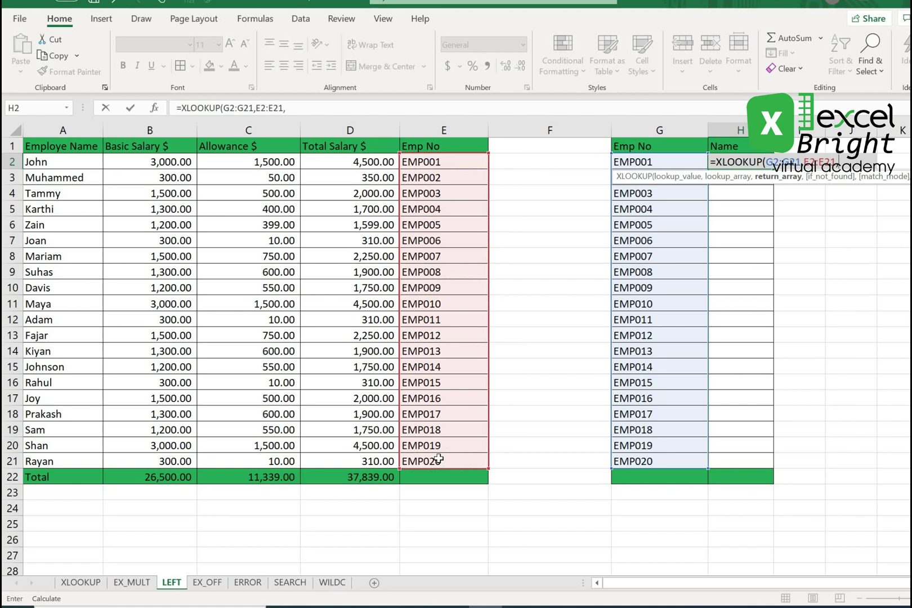
pyautogui.moveTo(60, 159); pyautogui.dragTo(44, 462)
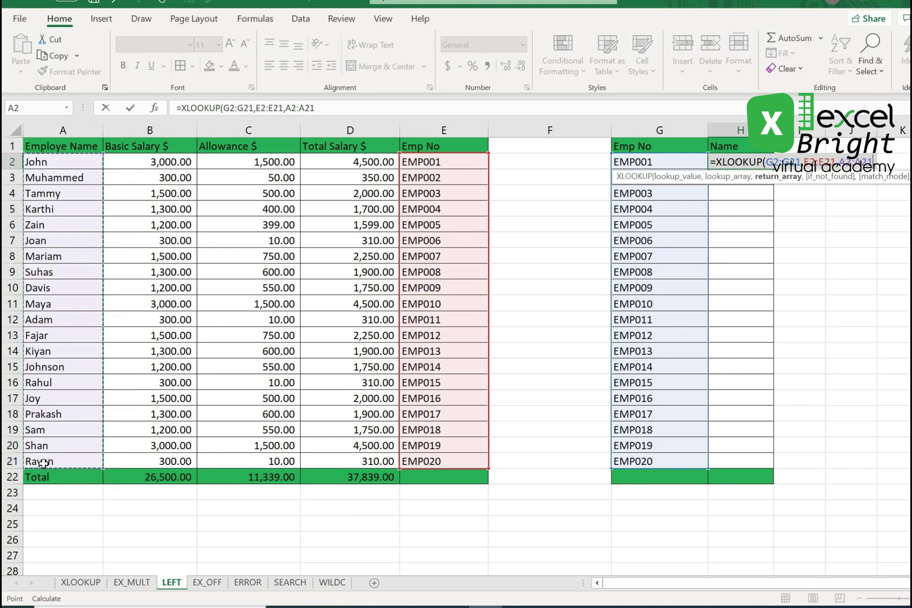
pyautogui.write(')')
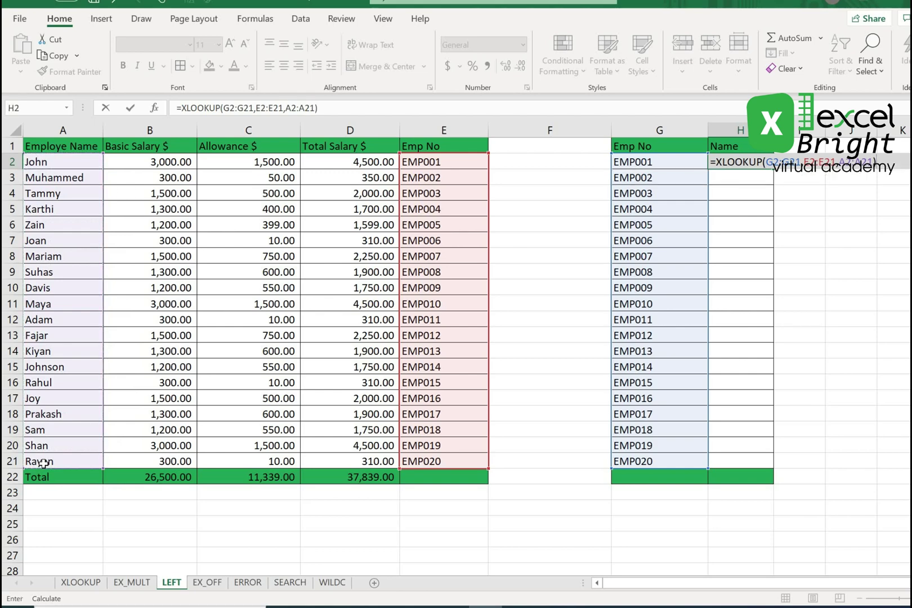
pyautogui.press('Return')
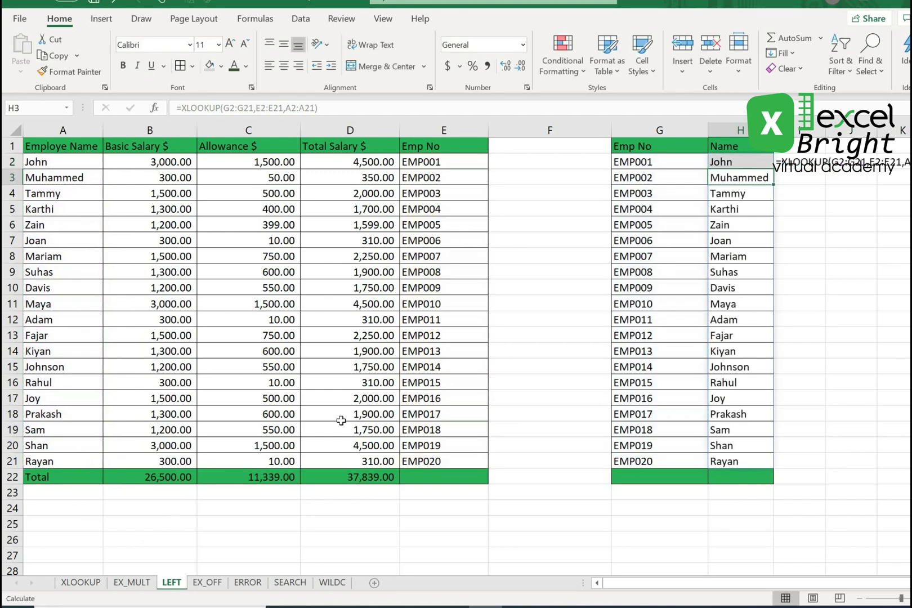
# Examine the spilled employee names in H2:H21, their shared formula and the formula text in I2.
pyautogui.click(740, 238)
pyautogui.click(733, 340)
pyautogui.click(737, 446)
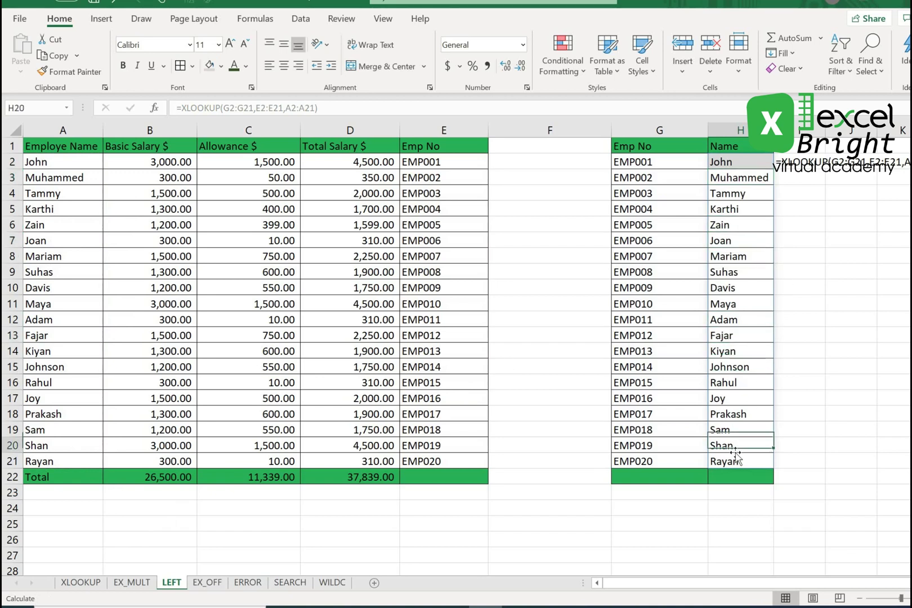
pyautogui.click(728, 461)
pyautogui.click(735, 398)
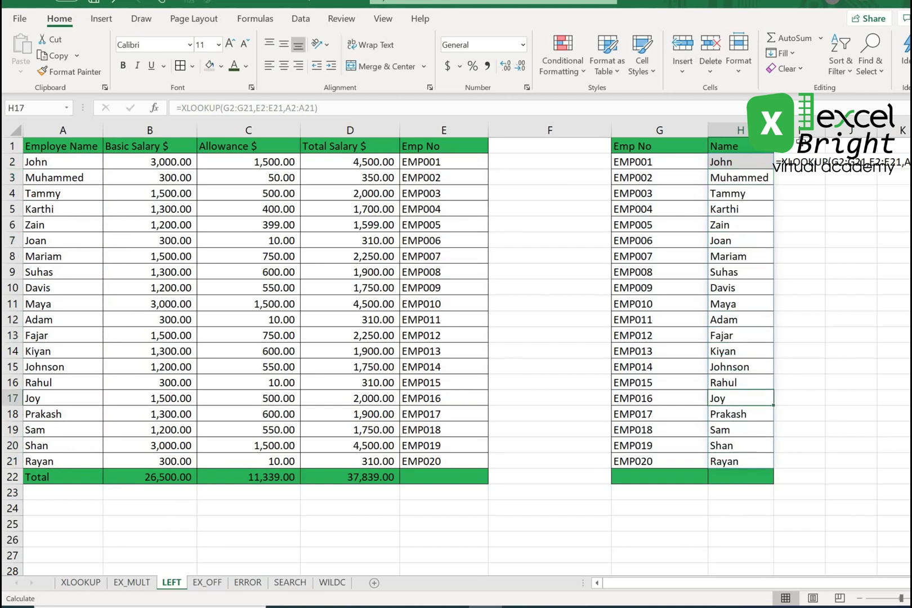
pyautogui.click(791, 166)
pyautogui.click(802, 240)
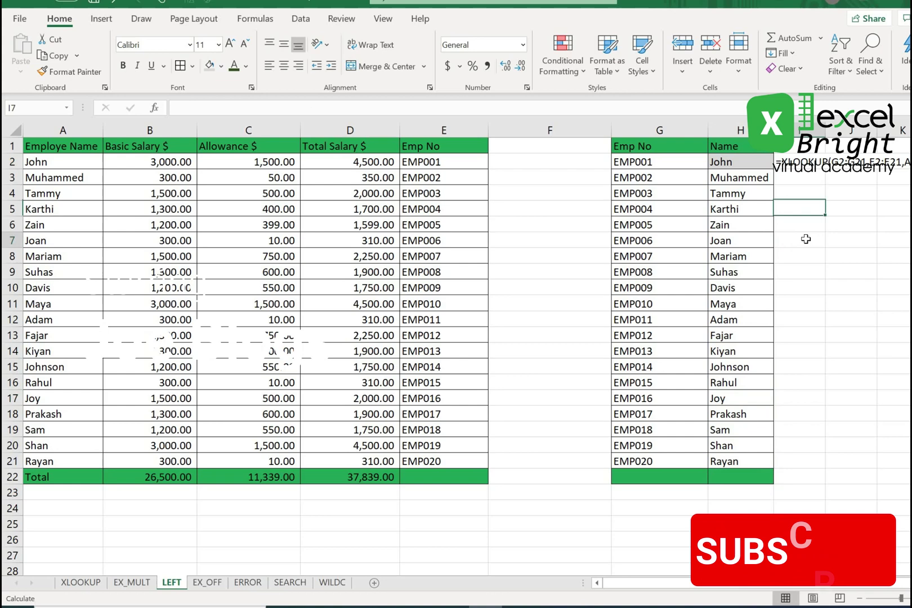
pyautogui.click(749, 163)
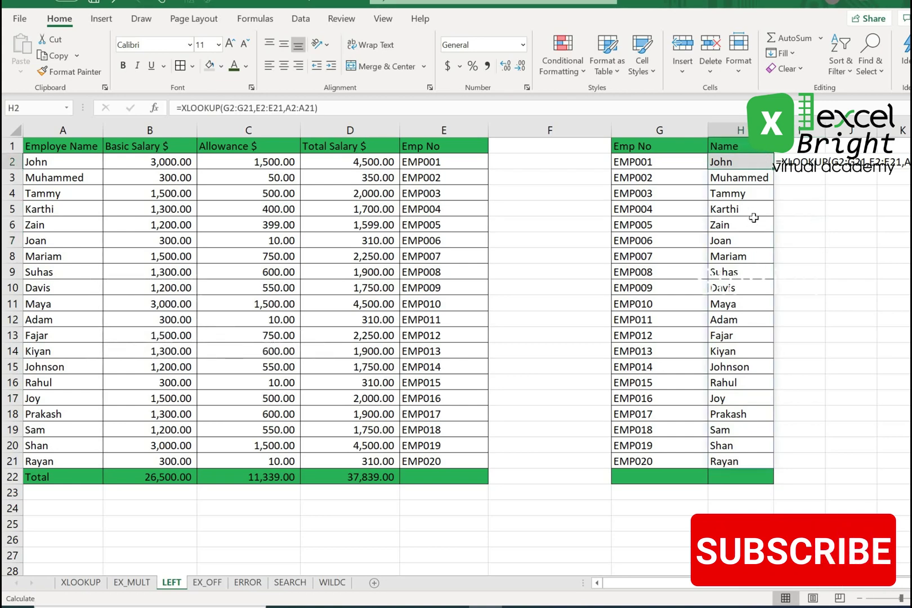
pyautogui.moveTo(743, 179); pyautogui.dragTo(723, 460)
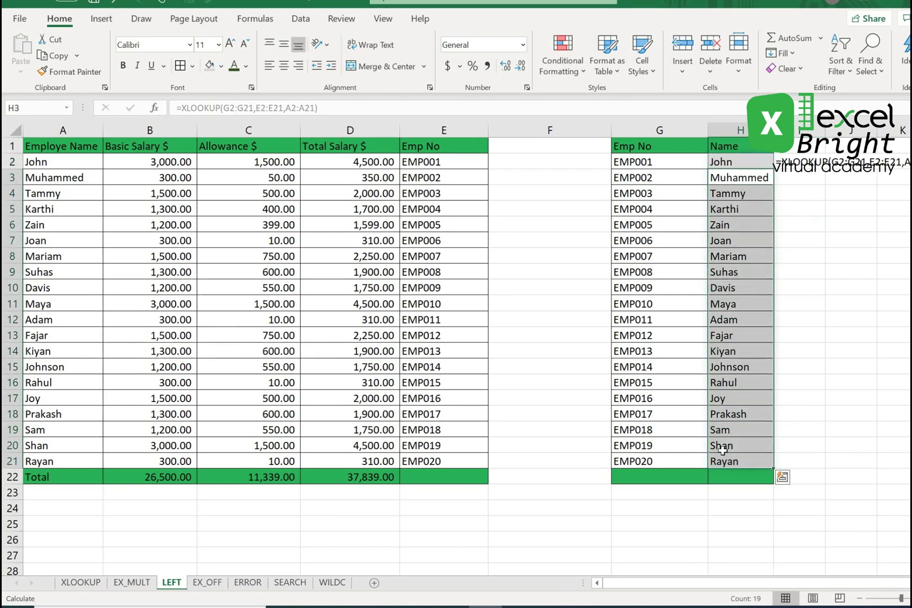
pyautogui.click(548, 355)
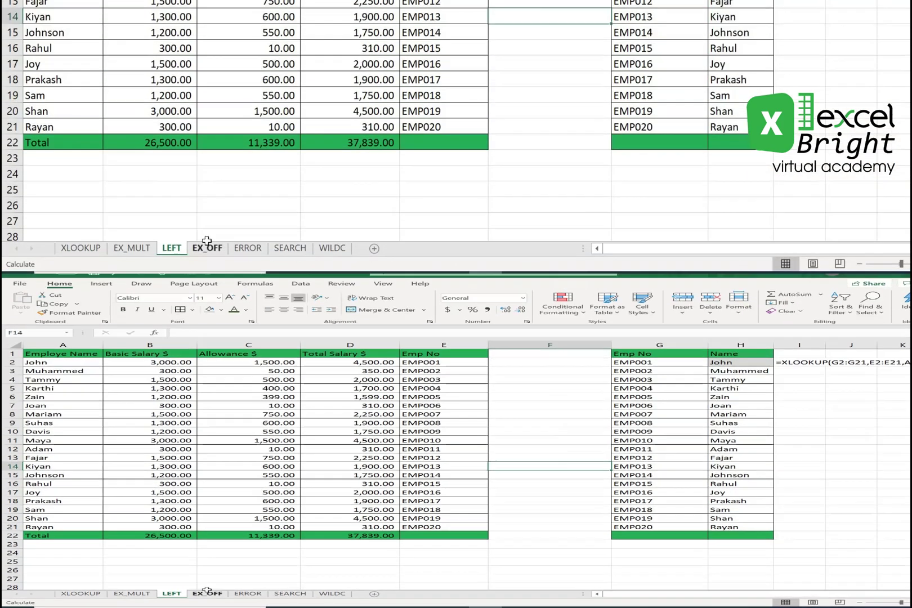
# On the EX_OFF sheet, begin an XLOOKUP formula in E19 with the From month in C19 as the lookup value.
pyautogui.click(207, 582)
pyautogui.click(369, 430)
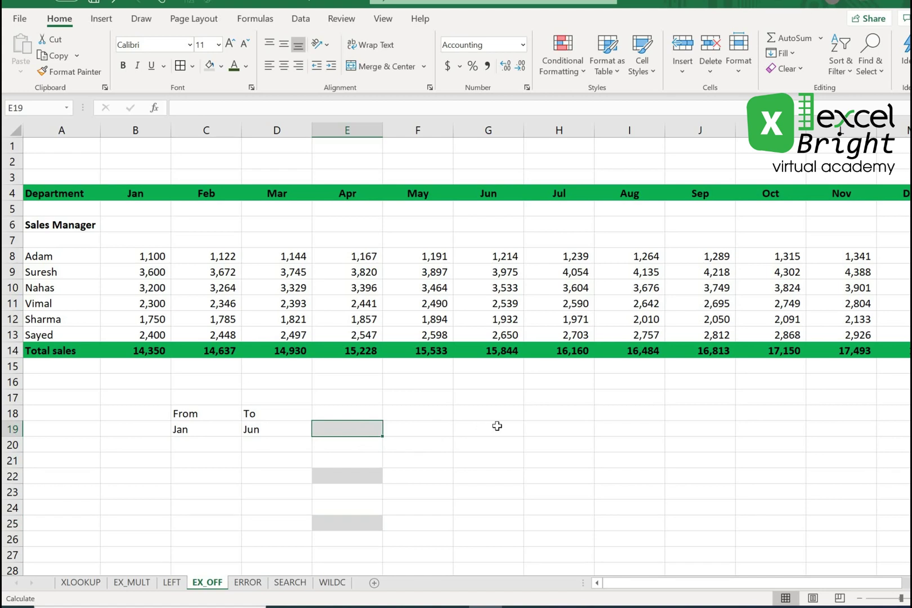
pyautogui.write('=')
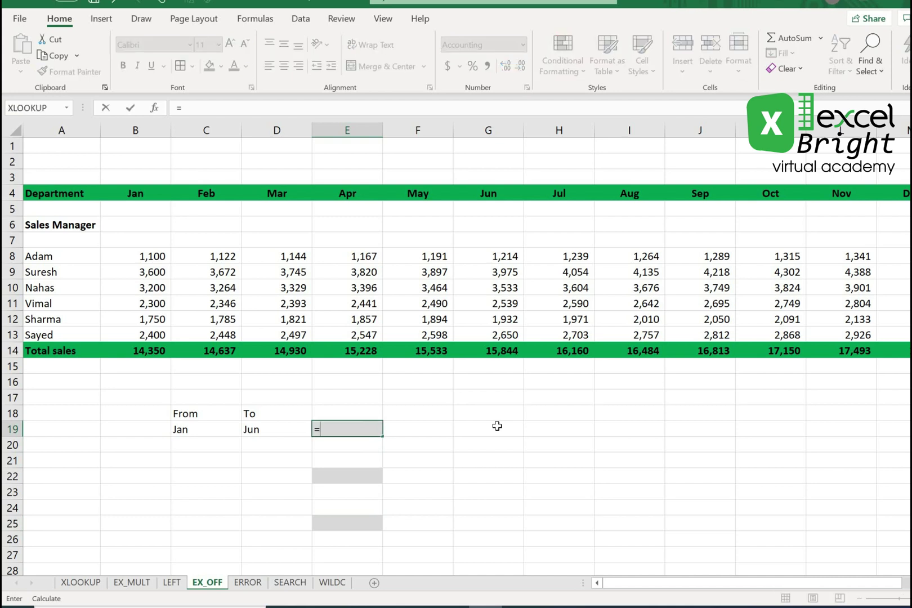
pyautogui.write('xl')
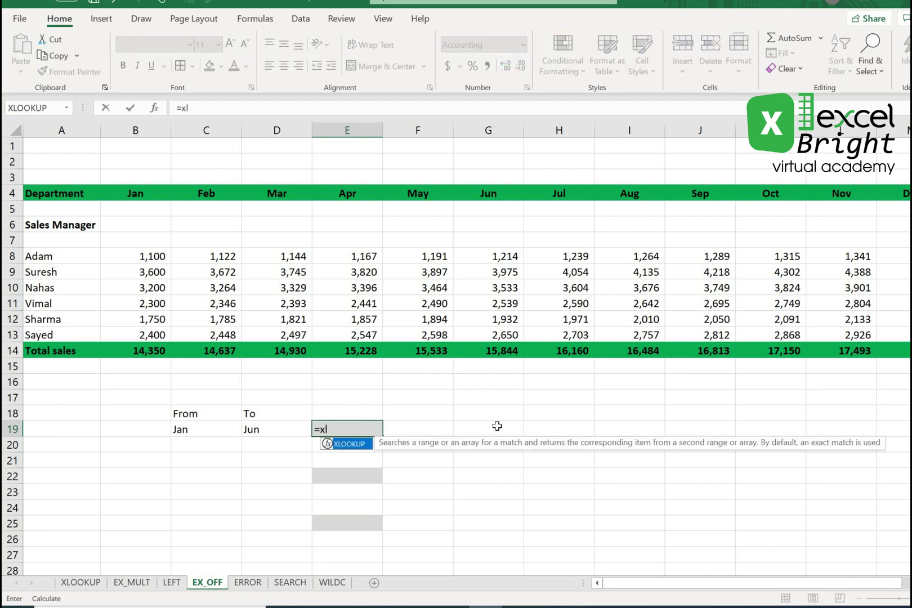
pyautogui.press('Tab')
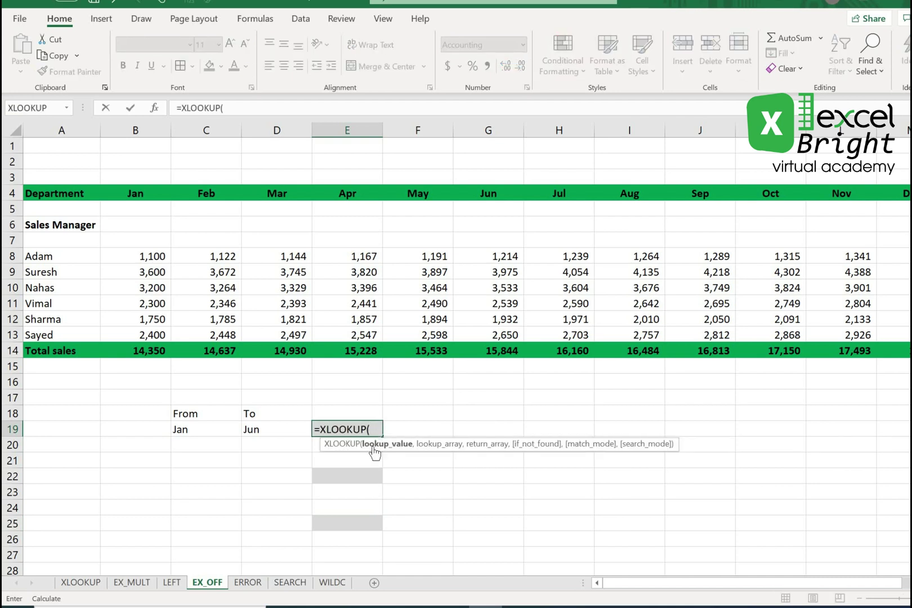
pyautogui.click(220, 429)
pyautogui.write(',')
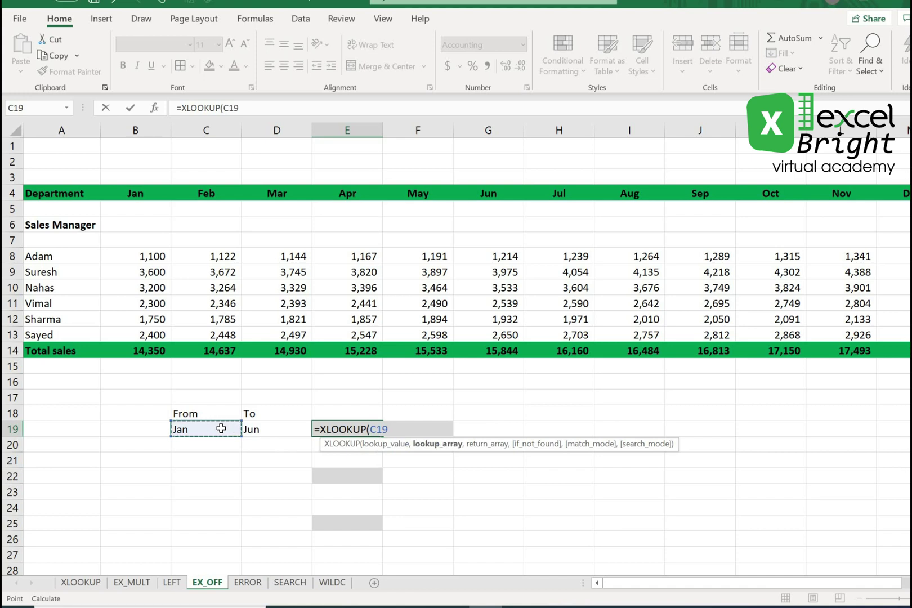
# Finish the first XLOOKUP in E19 with months B4:M4 as the lookup array and total sales B14:M14 as the return array.
pyautogui.moveTo(153, 191); pyautogui.dragTo(900, 191)
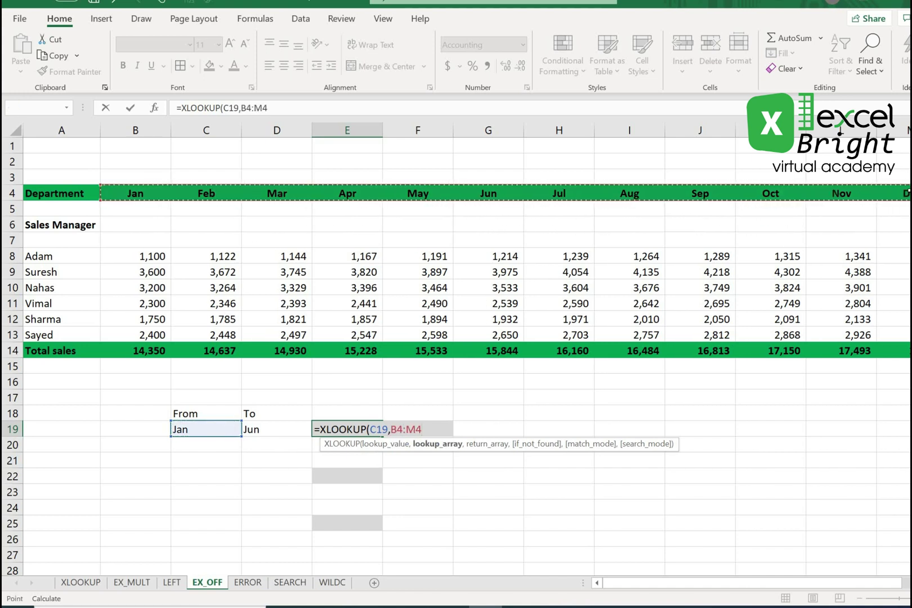
pyautogui.write(',')
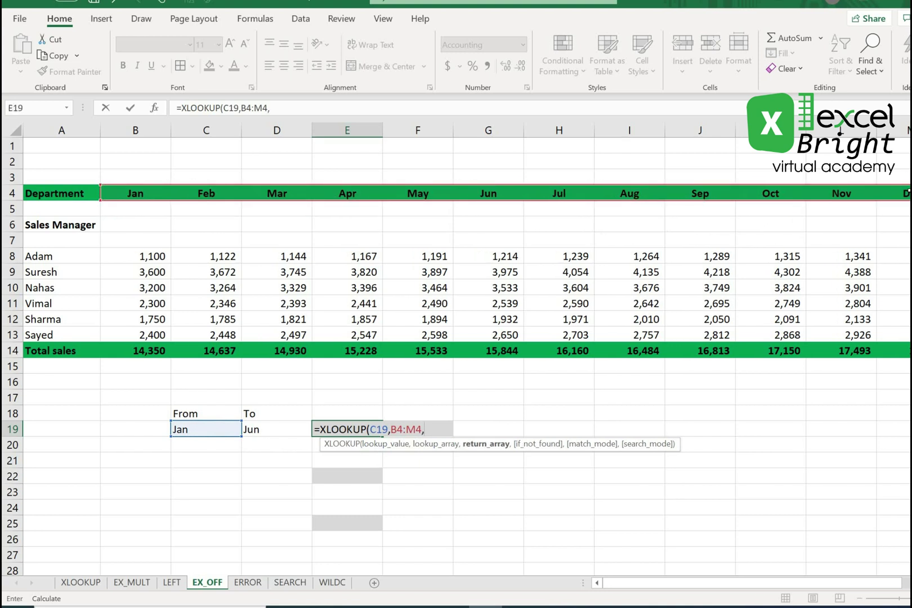
pyautogui.moveTo(129, 349); pyautogui.dragTo(899, 348)
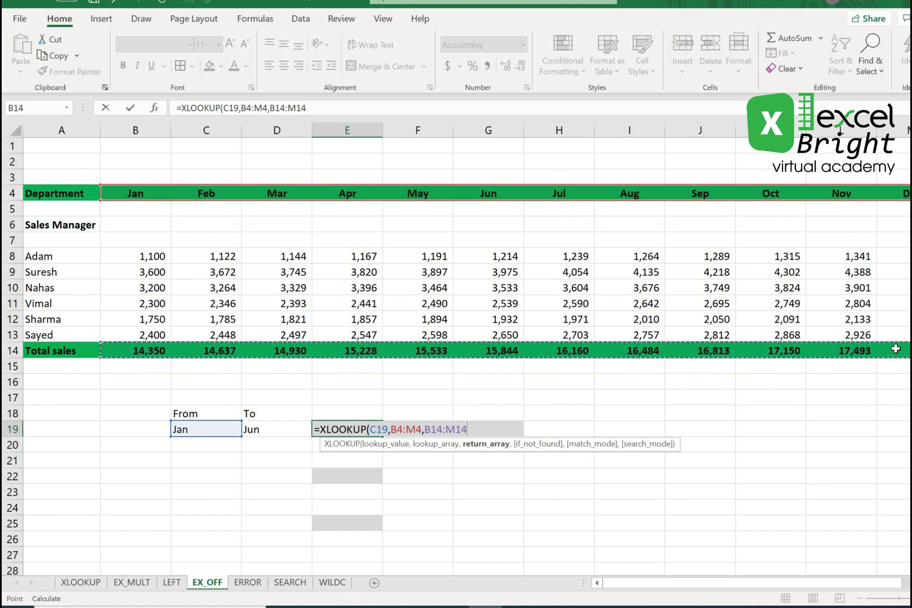
pyautogui.write(')')
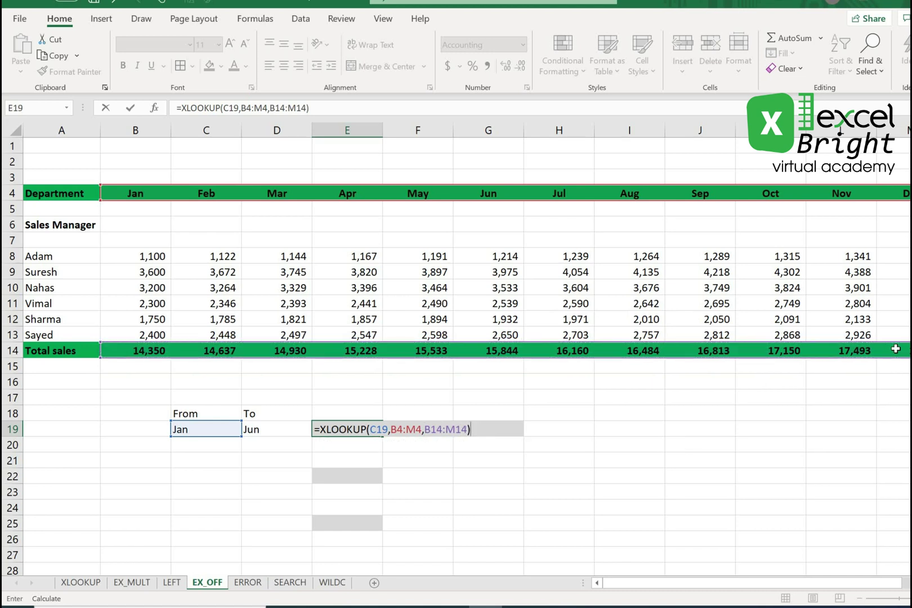
# Append a colon range operator and a second XLOOKUP to the E19 formula, using the To month in D19 as its lookup value.
pyautogui.write(':x')
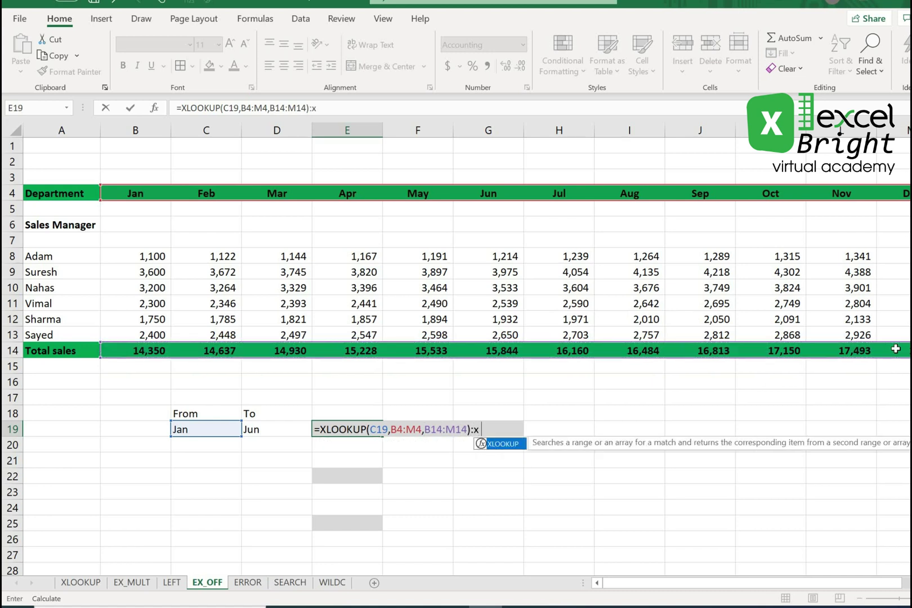
pyautogui.write('lo')
pyautogui.press('Tab')
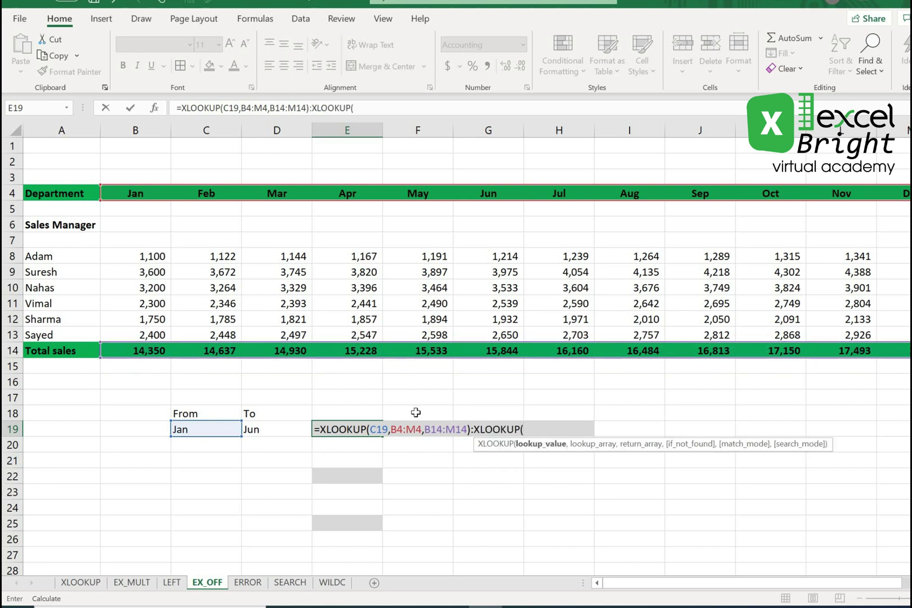
pyautogui.click(280, 426)
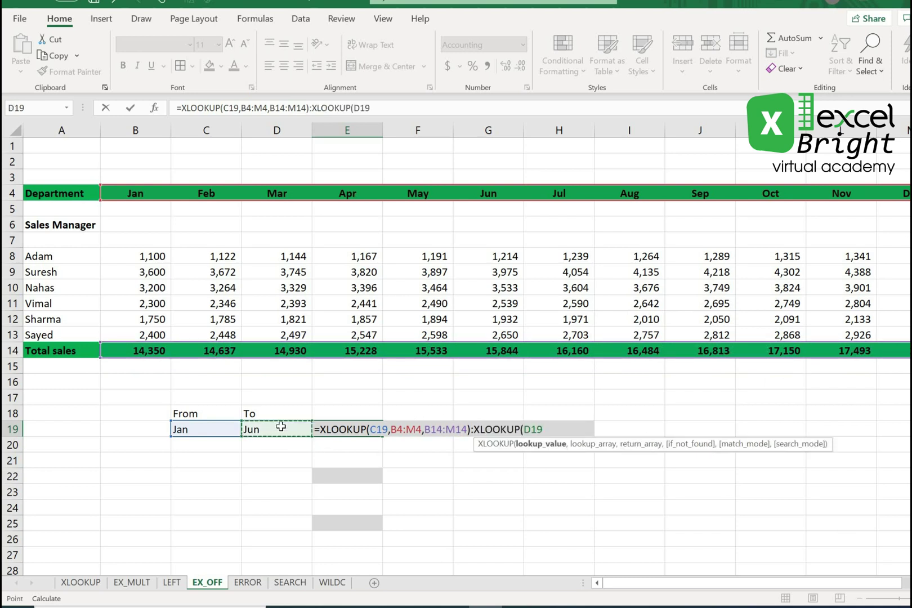
pyautogui.write(',')
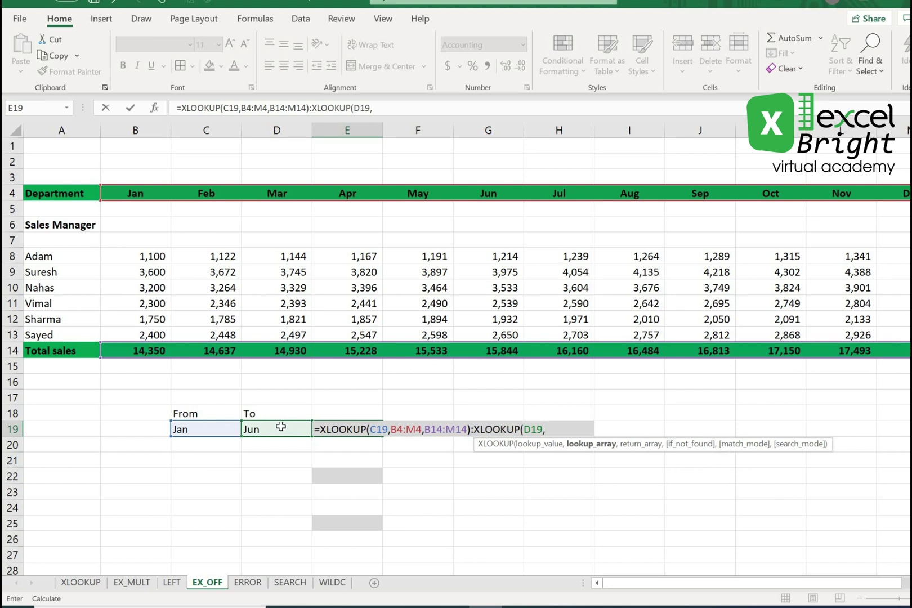
# Set the month headers B4:M4 as the second XLOOKUP's lookup array.
pyautogui.click(145, 195)
pyautogui.moveTo(146, 195); pyautogui.dragTo(726, 194)
pyautogui.hotkey('shift', 'Right')
pyautogui.hotkey('shift', 'Right')
pyautogui.hotkey('shift', 'Right')
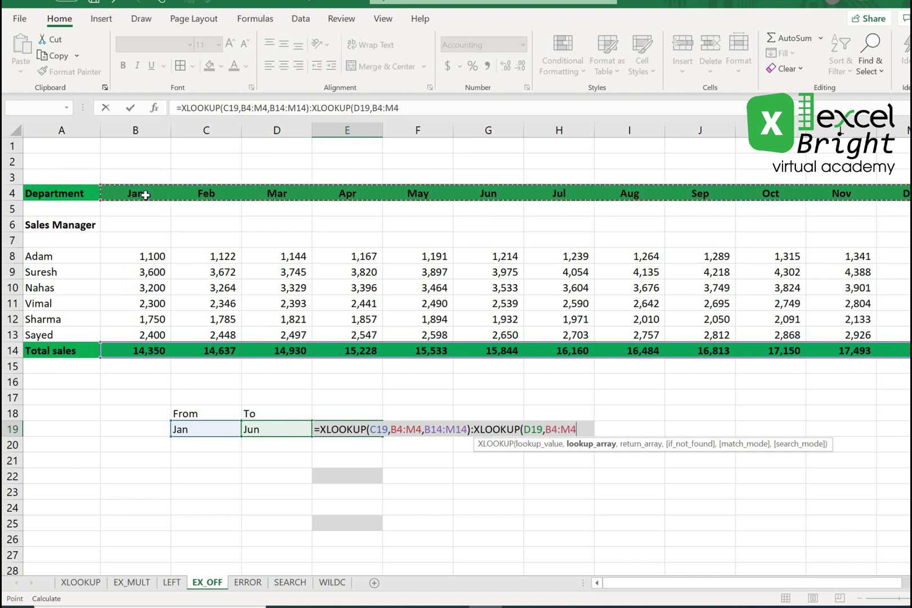
pyautogui.hotkey('shift', 'Left')
pyautogui.hotkey('shift', 'Right')
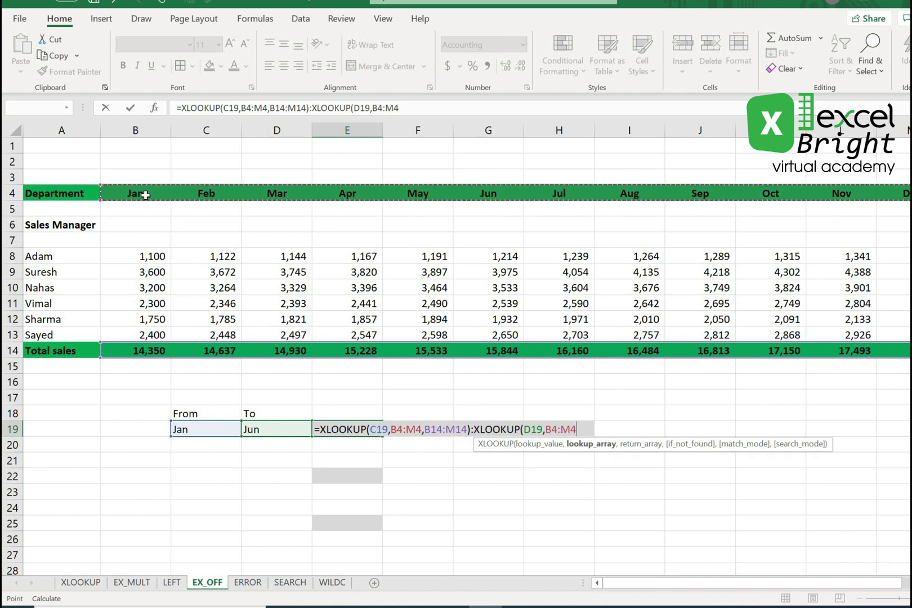
pyautogui.write(',')
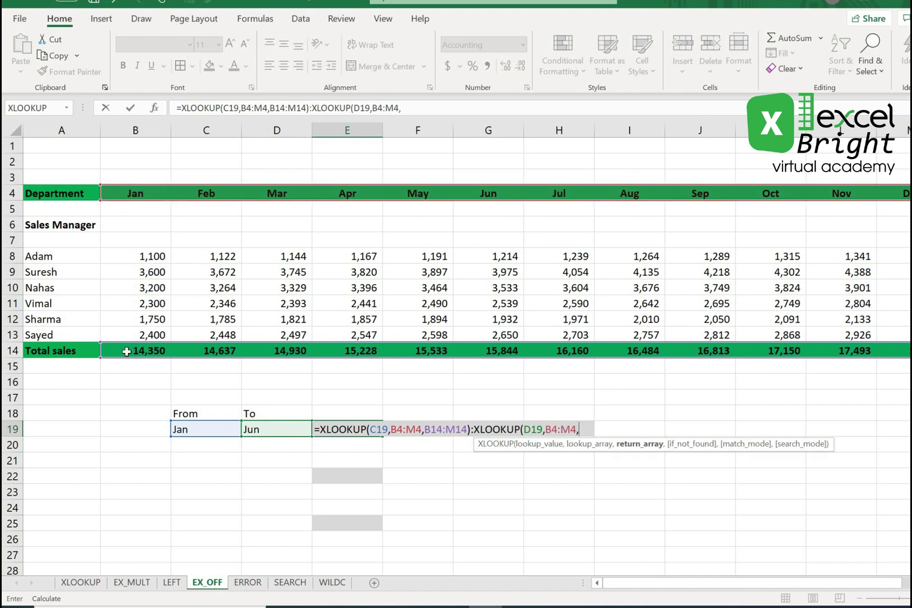
# Set total sales B14:M14 as the second XLOOKUP's return array and enter the completed formula in E19.
pyautogui.click(127, 351)
pyautogui.hotkey('shift', 'Right')
pyautogui.hotkey('shift', 'Right')
pyautogui.hotkey('shift', 'Right')
pyautogui.hotkey('shift', 'Right')
pyautogui.hotkey('shift', 'Right')
pyautogui.hotkey('shift', 'Right')
pyautogui.hotkey('shift', 'Right')
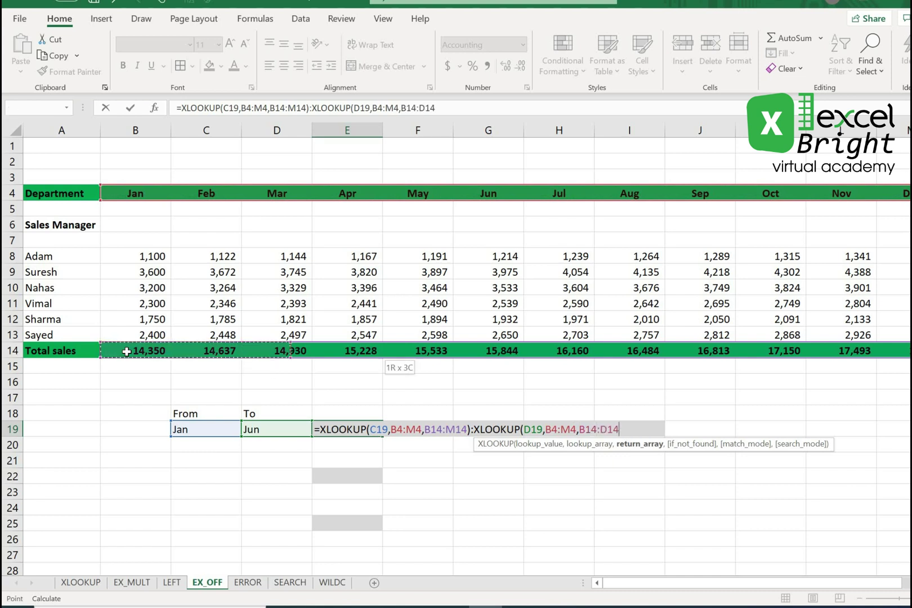
pyautogui.hotkey('shift', 'Right')
pyautogui.hotkey('shift', 'Right')
pyautogui.hotkey('shift', 'Right')
pyautogui.hotkey('shift', 'Right')
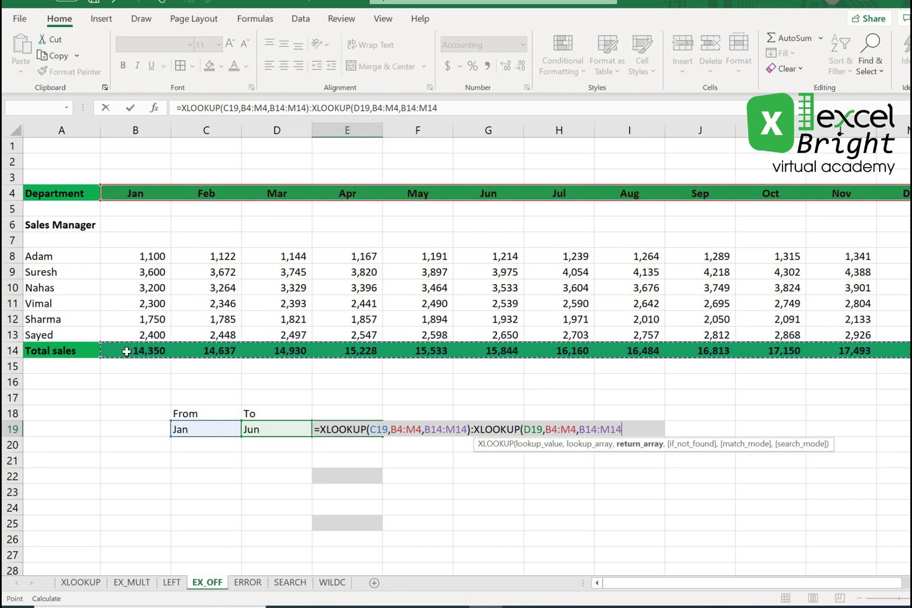
pyautogui.write(')')
pyautogui.press('Return')
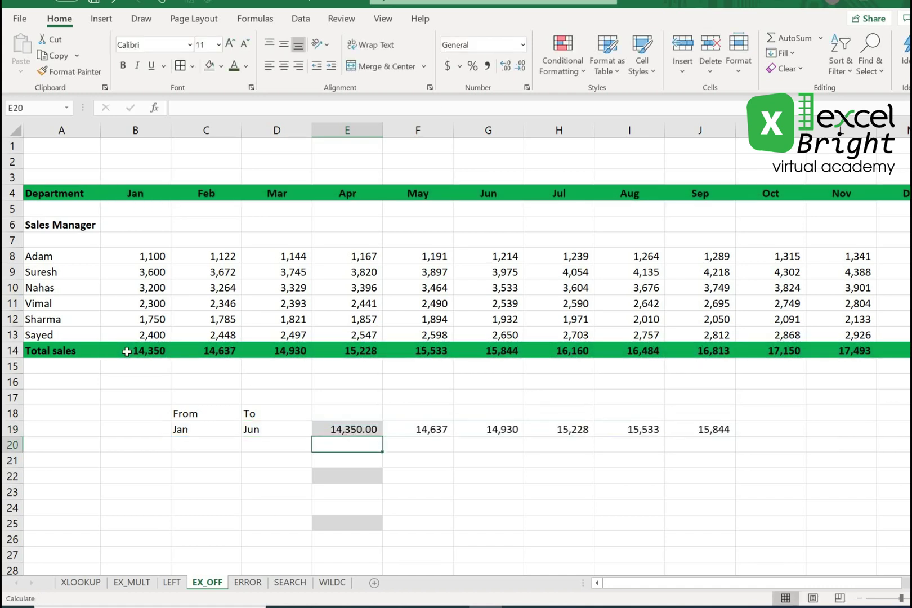
# Examine the spilled monthly total sales in row 19 and the formula behind them.
pyautogui.press('Up')
pyautogui.press('Right')
pyautogui.press('Right')
pyautogui.press('Right')
pyautogui.press('Right')
pyautogui.press('Right')
pyautogui.press('Right')
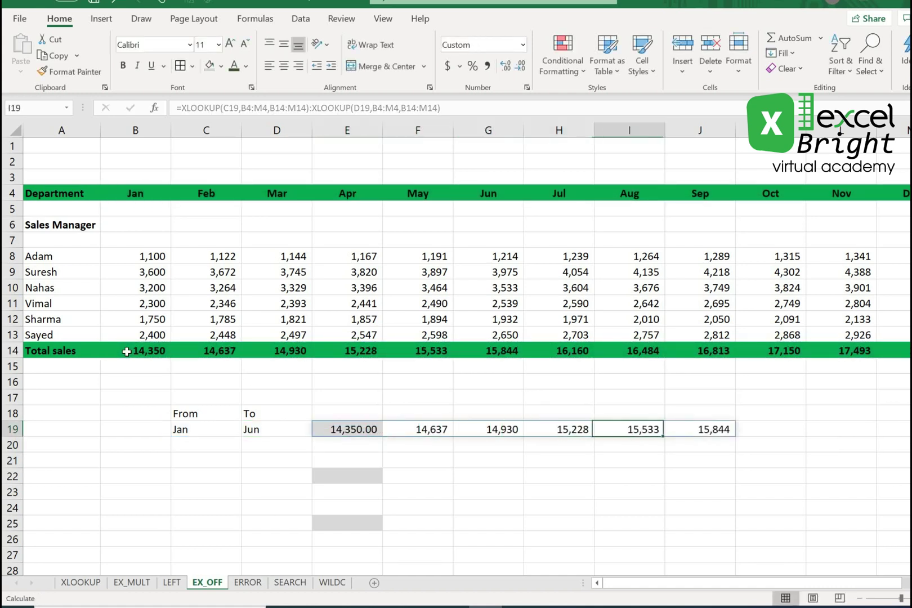
pyautogui.press('Left')
pyautogui.press('Left')
pyautogui.press('Left')
pyautogui.press('Left')
pyautogui.press('Left')
pyautogui.press('Left')
# Set the To month in D19 to Sep.
pyautogui.press('Left')
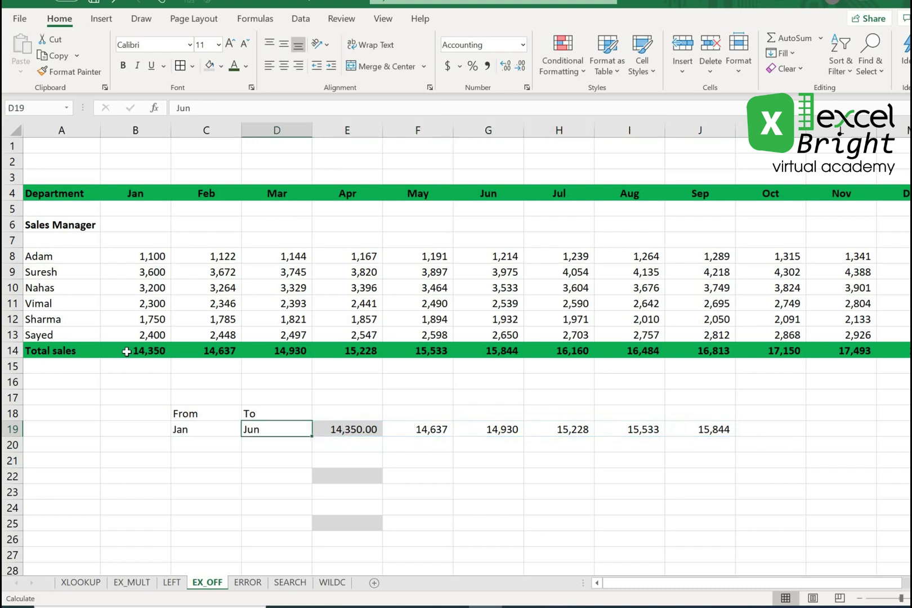
pyautogui.write('Sep')
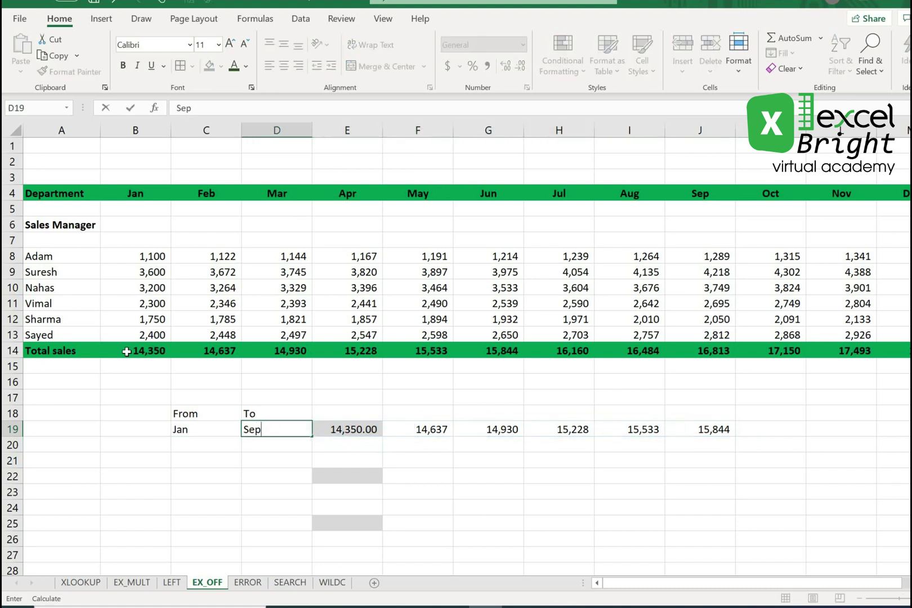
pyautogui.press('Return')
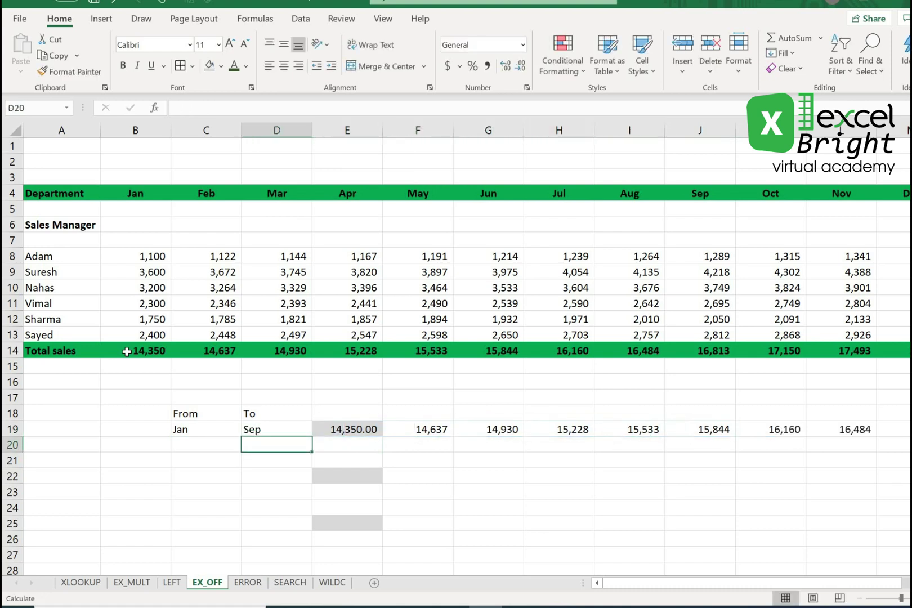
# Set the To month in D19 to Jun.
pyautogui.press('Up')
pyautogui.press('Right')
pyautogui.press('Left')
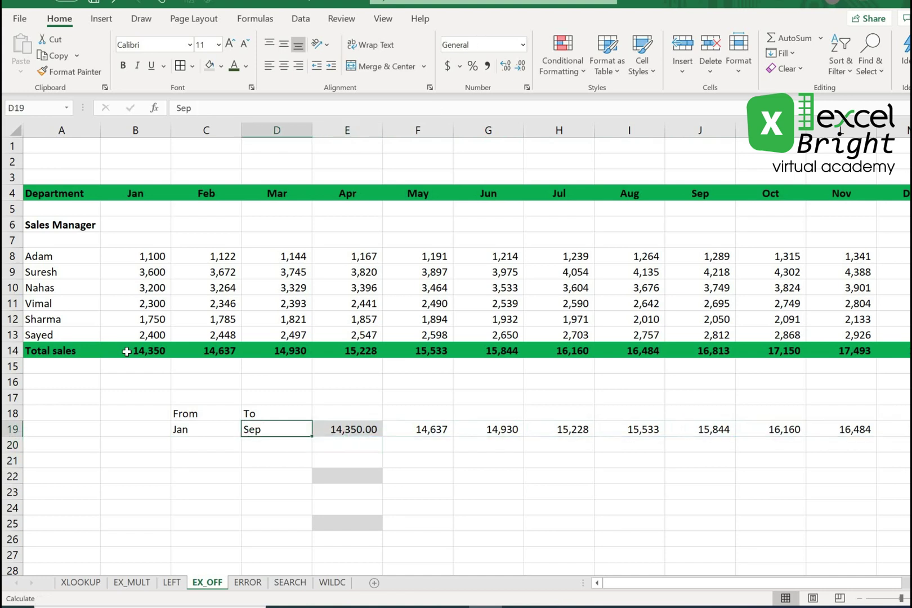
pyautogui.write('Jun')
pyautogui.press('Return')
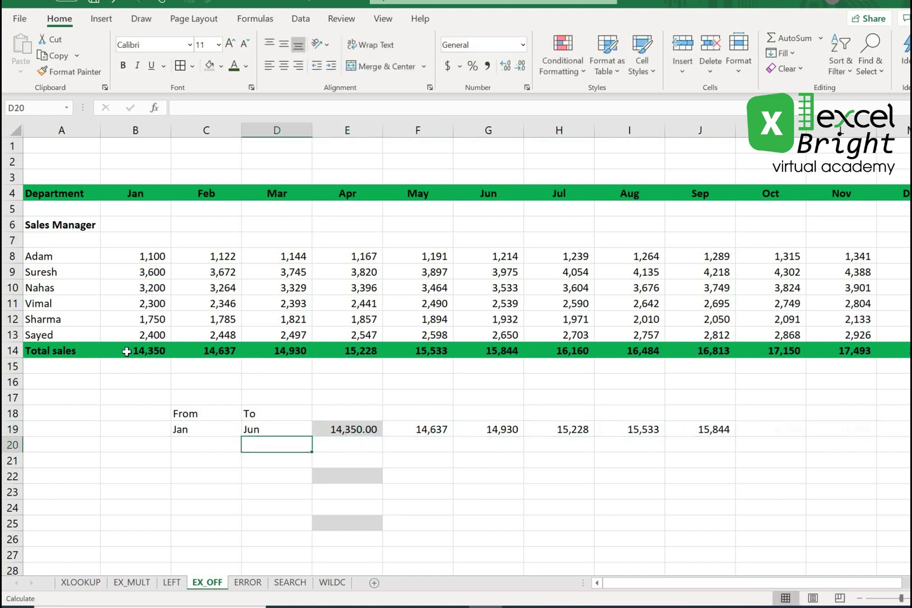
# Copy the full XLOOKUP range formula text from E19 and paste it unchanged into E22.
pyautogui.click(358, 429)
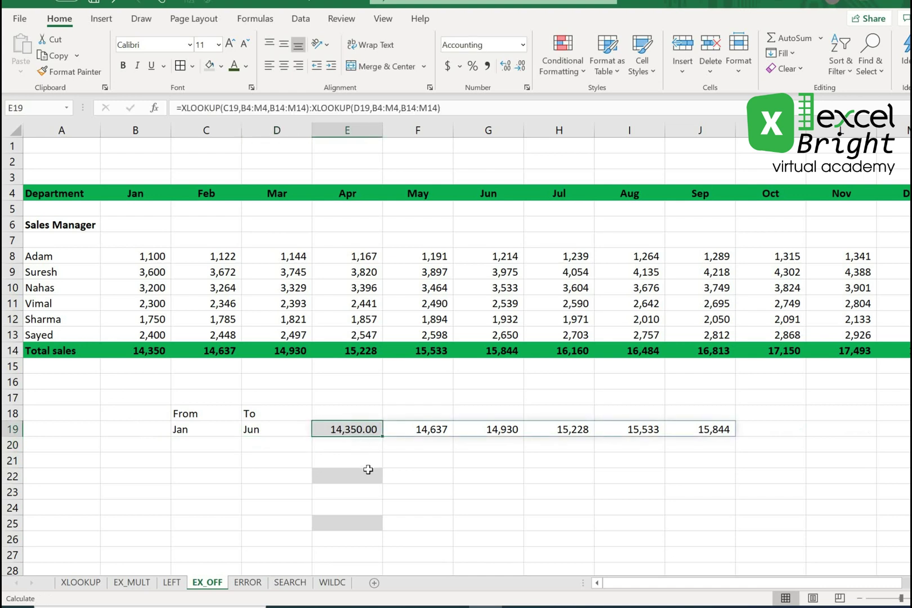
pyautogui.click(360, 476)
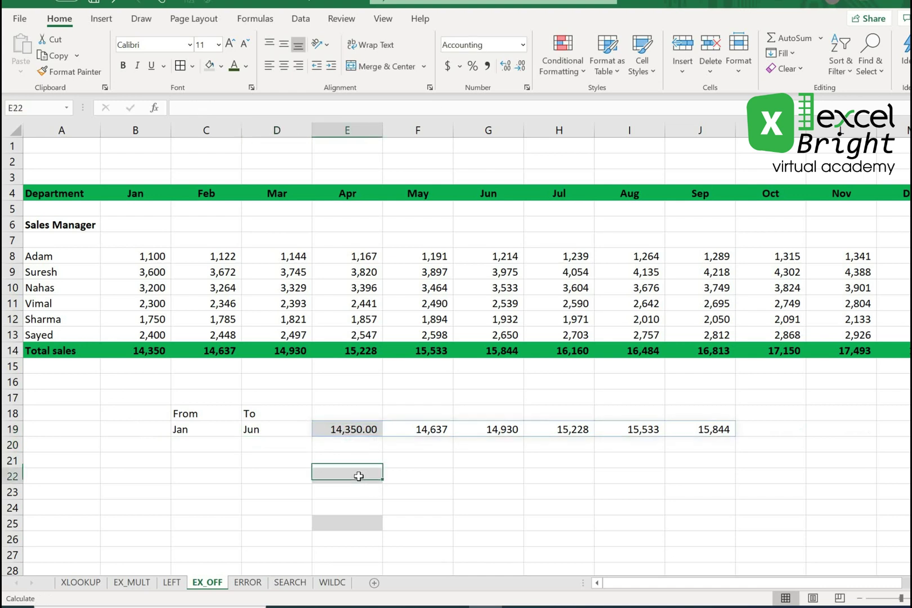
pyautogui.click(367, 429)
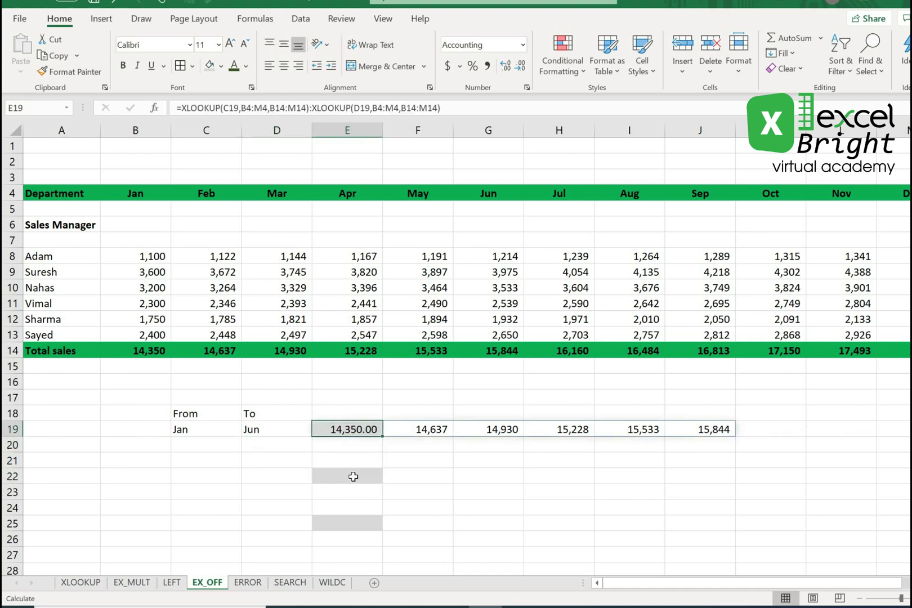
pyautogui.click(353, 476)
pyautogui.click(352, 430)
pyautogui.moveTo(469, 108); pyautogui.dragTo(121, 87)
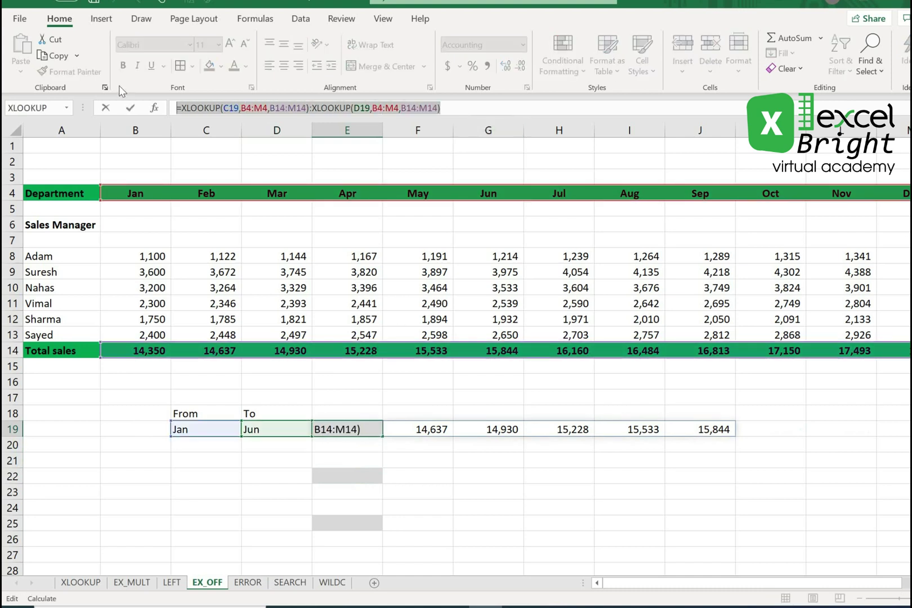
pyautogui.hotkey('ctrl', 'c')
pyautogui.press('Escape')
pyautogui.click(344, 473)
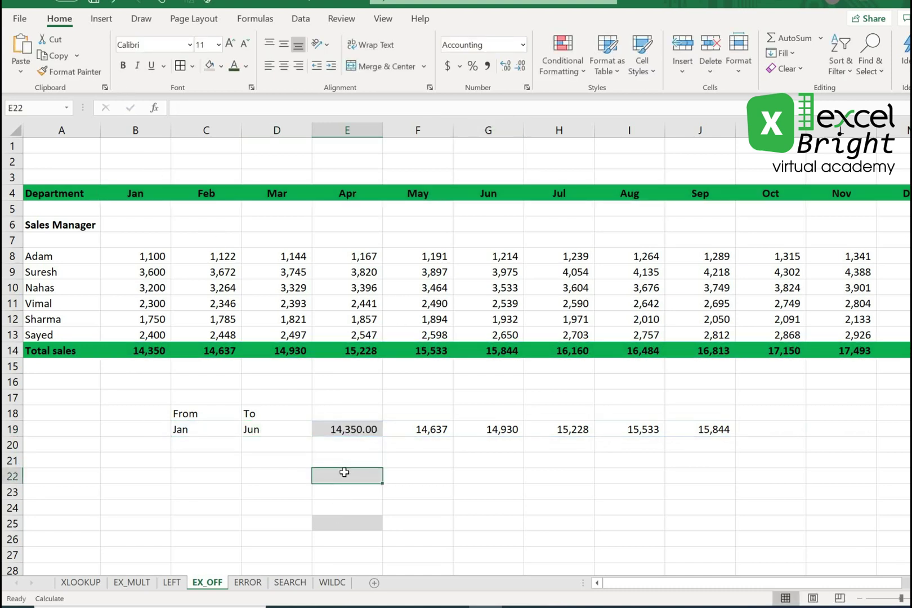
pyautogui.hotkey('ctrl', 'v')
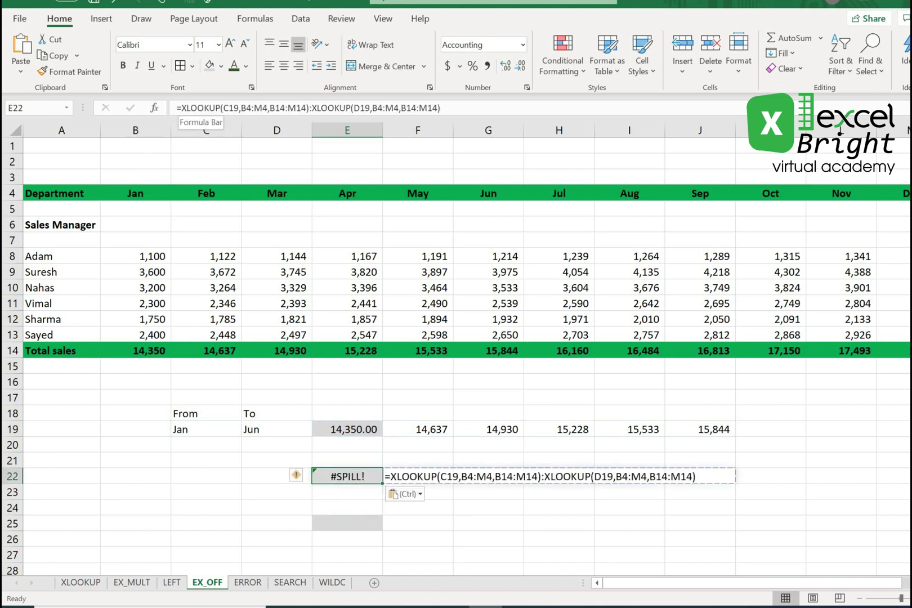
# Wrap the XLOOKUP range formula in E22 in a SUM function and enter it.
pyautogui.click(181, 108)
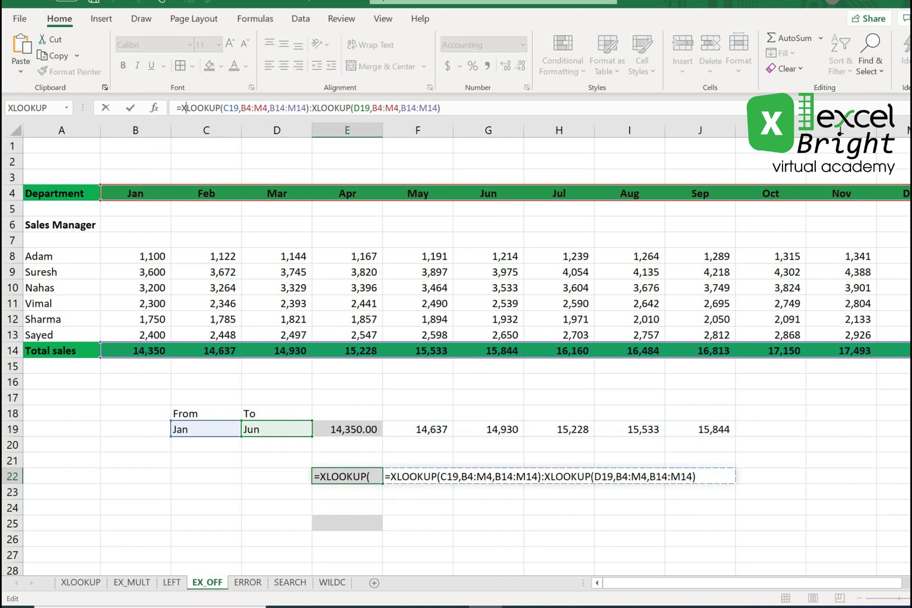
pyautogui.write('Sum(')
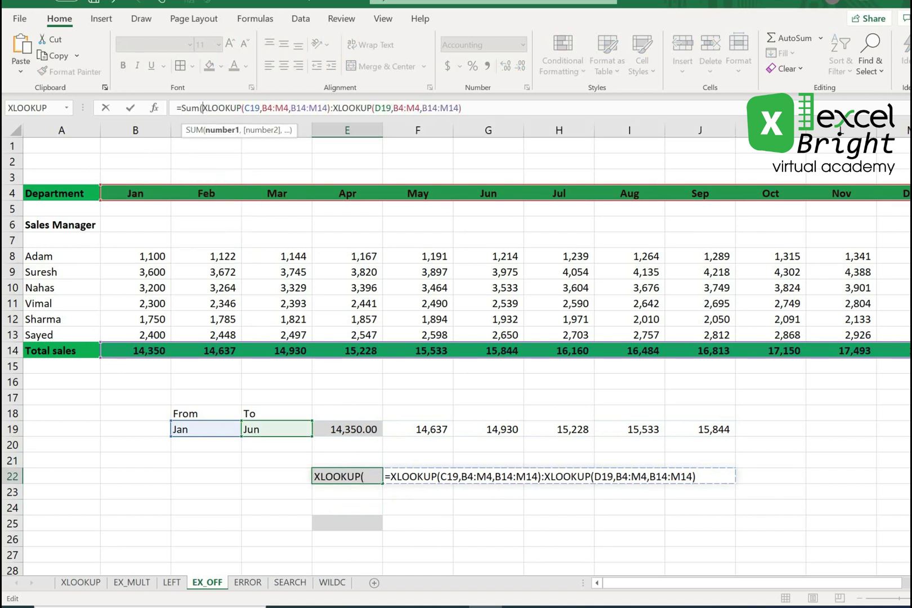
pyautogui.click(464, 108)
pyautogui.write(')')
pyautogui.press('Return')
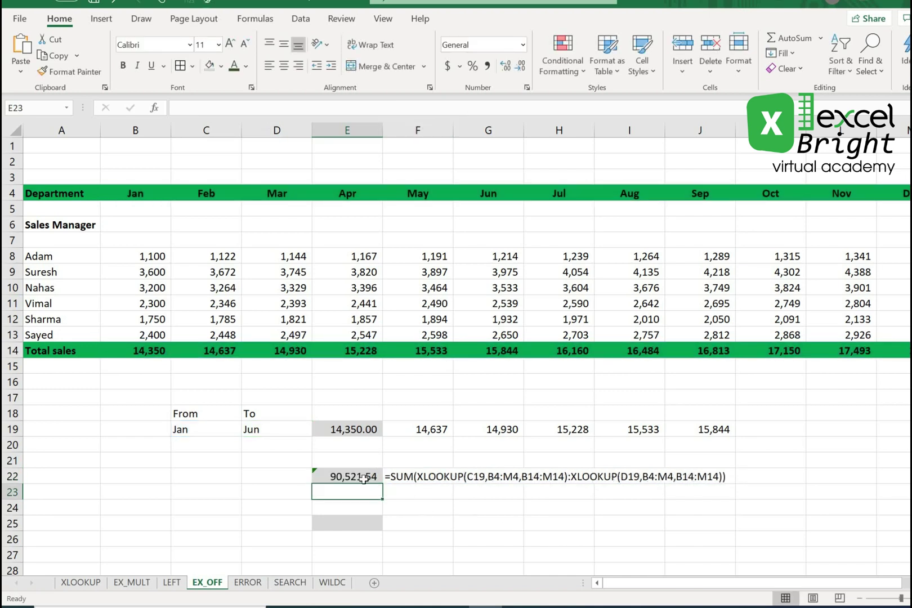
# Review the SUM formula in E22 alongside its displayed formula text in F22.
pyautogui.click(262, 429)
pyautogui.click(345, 477)
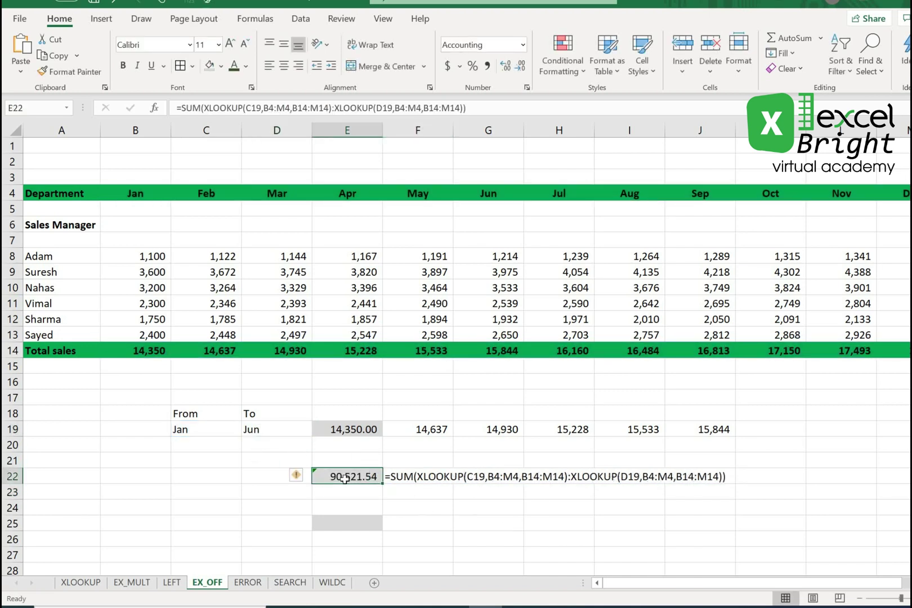
pyautogui.click(411, 509)
pyautogui.moveTo(417, 477); pyautogui.dragTo(696, 474)
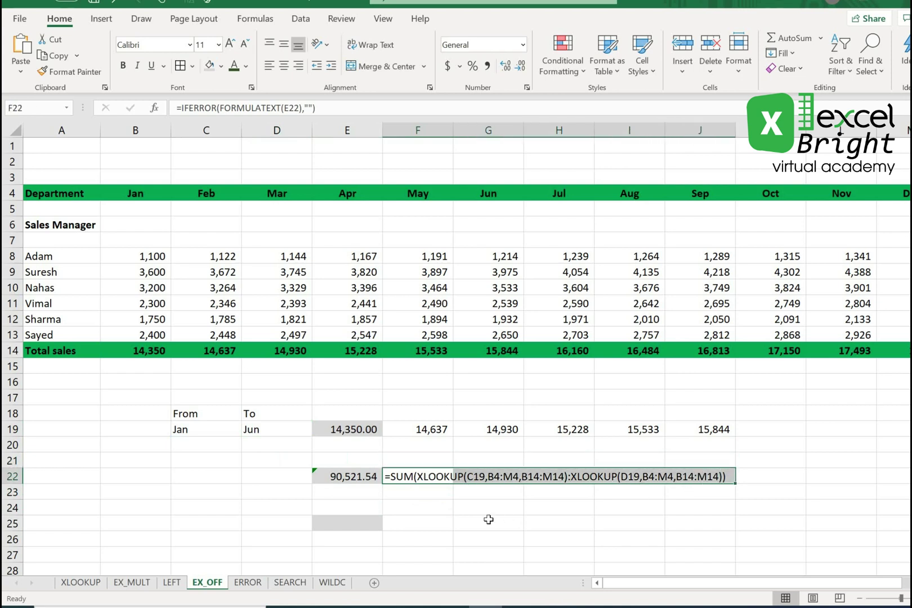
pyautogui.click(431, 523)
pyautogui.click(362, 476)
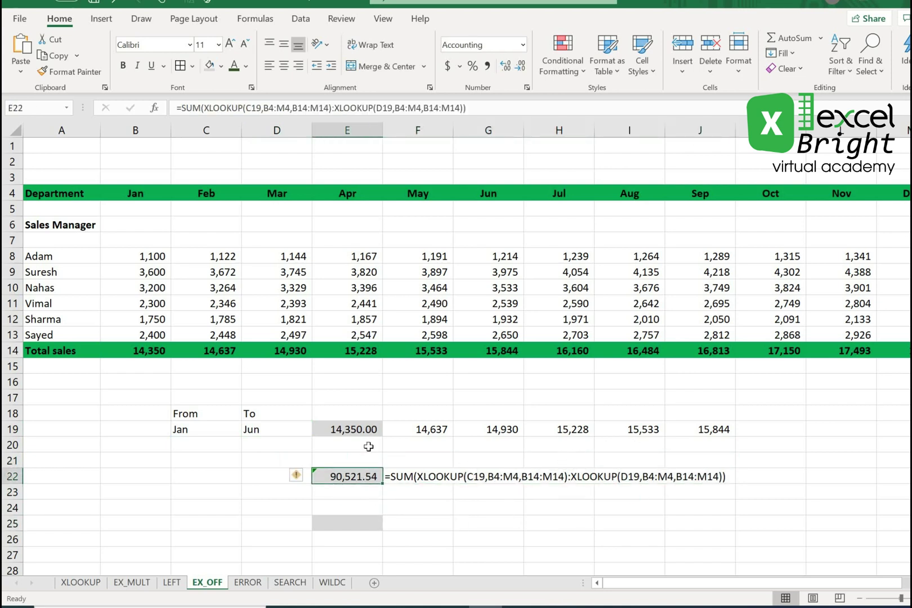
# Set the To month in D19 to May.
pyautogui.click(258, 431)
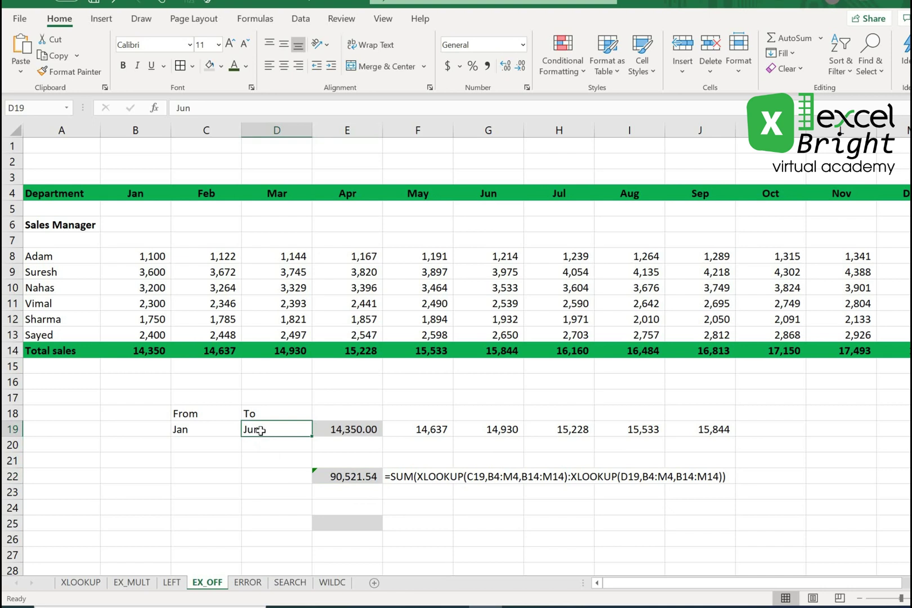
pyautogui.write('May')
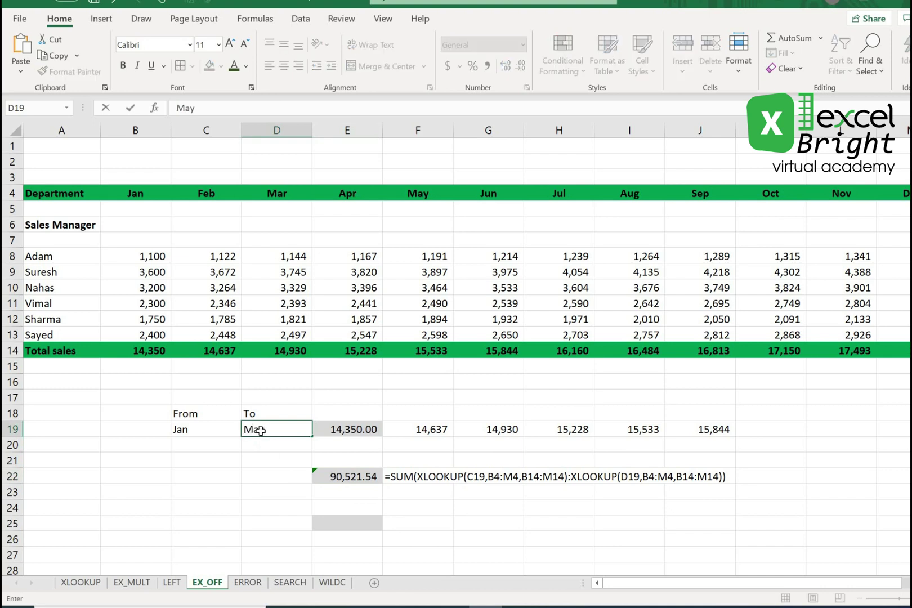
pyautogui.press('Return')
# Check the sum in E22 against the sum of the January to May total sales in B14:F14.
pyautogui.click(719, 432)
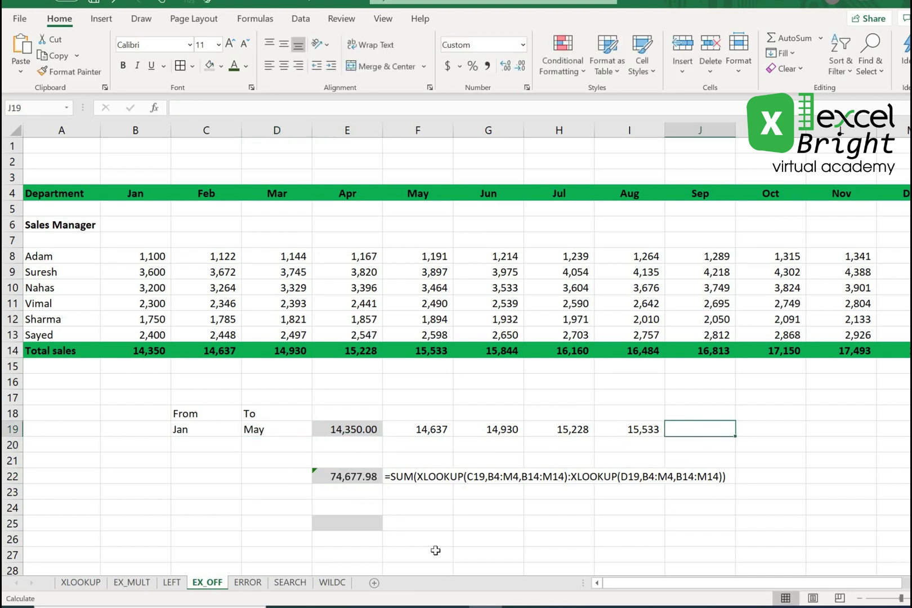
pyautogui.click(333, 475)
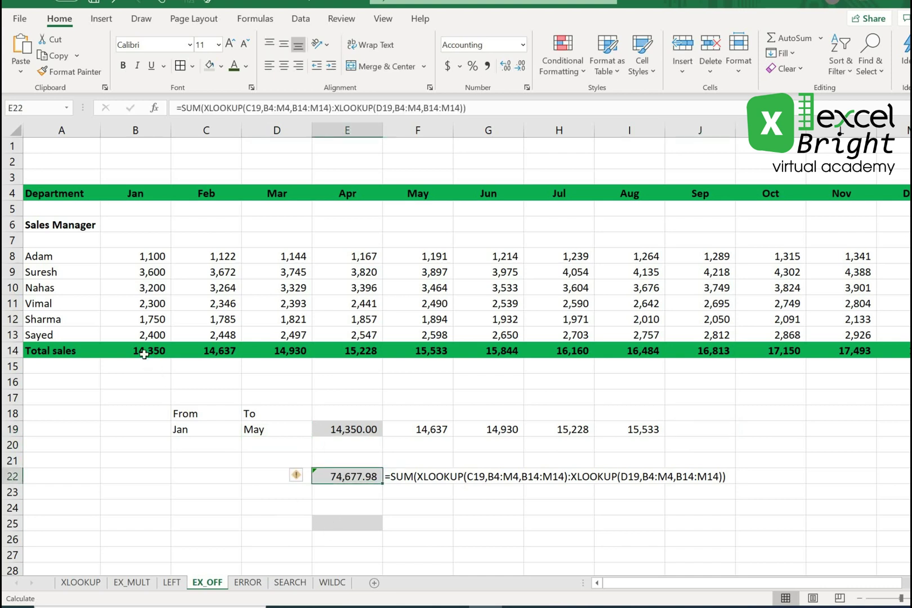
pyautogui.moveTo(145, 353); pyautogui.dragTo(459, 364)
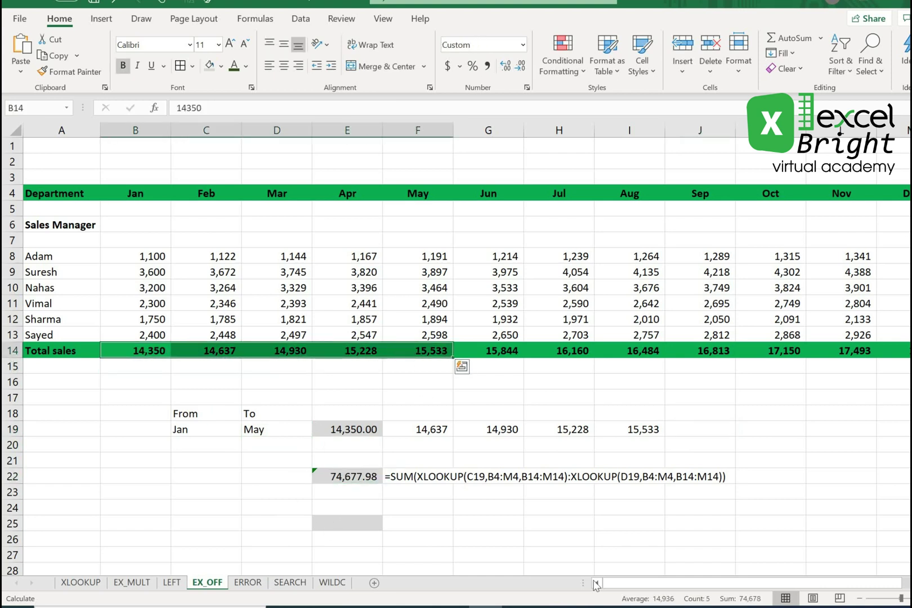
pyautogui.click(350, 478)
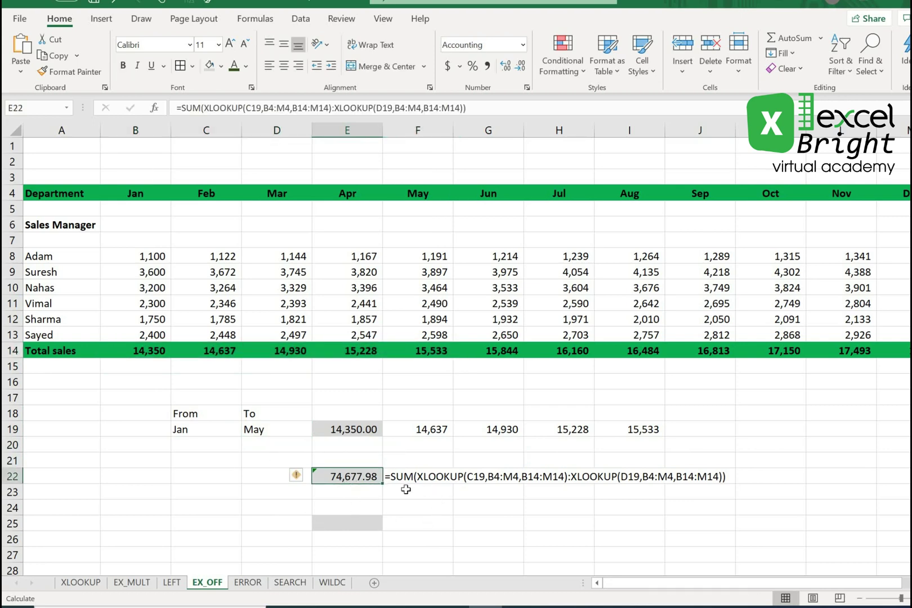
# Start an OFFSET formula in E25 with the Total sales label cell A14 as its reference.
pyautogui.scroll(-1, 372, 495)
pyautogui.click(352, 476)
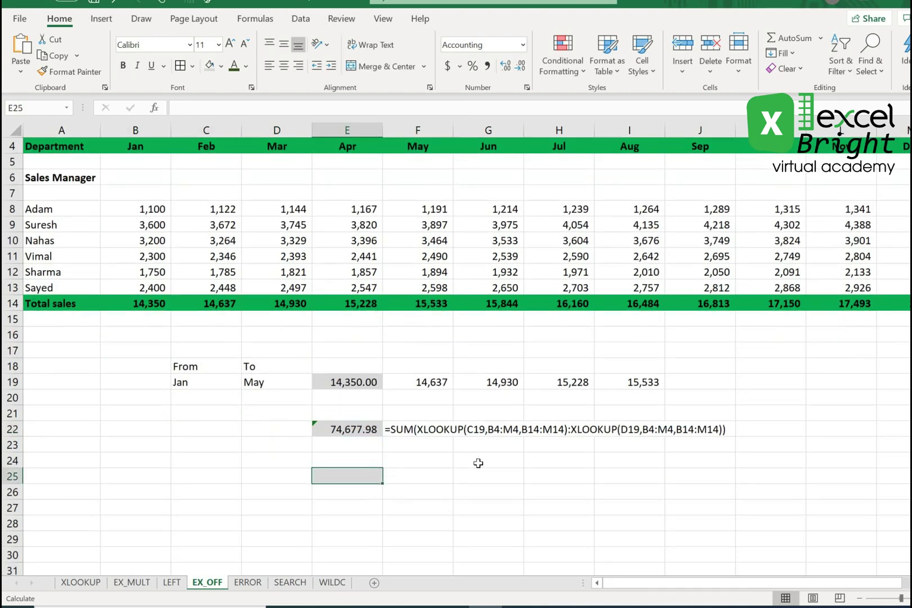
pyautogui.write('=')
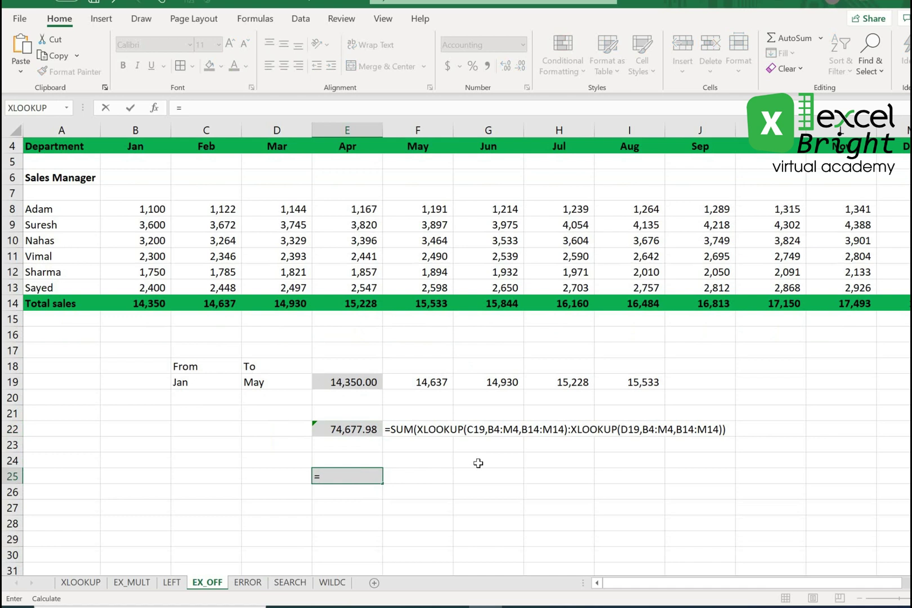
pyautogui.write('of')
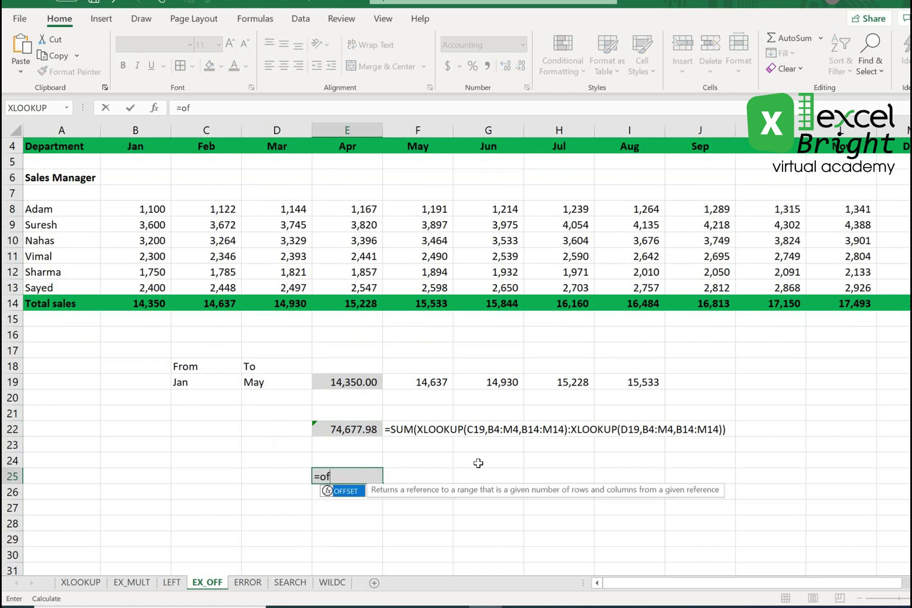
pyautogui.press('Tab')
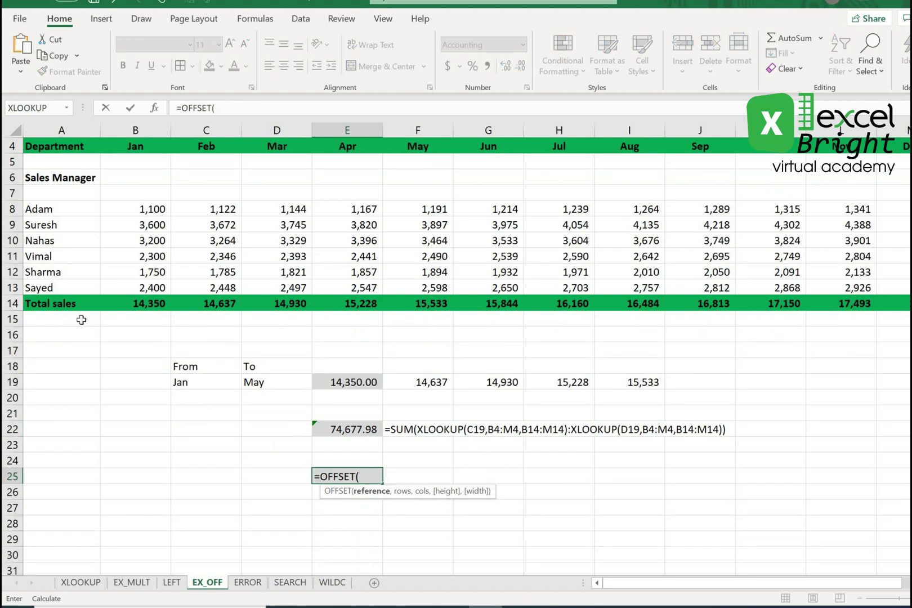
pyautogui.click(63, 304)
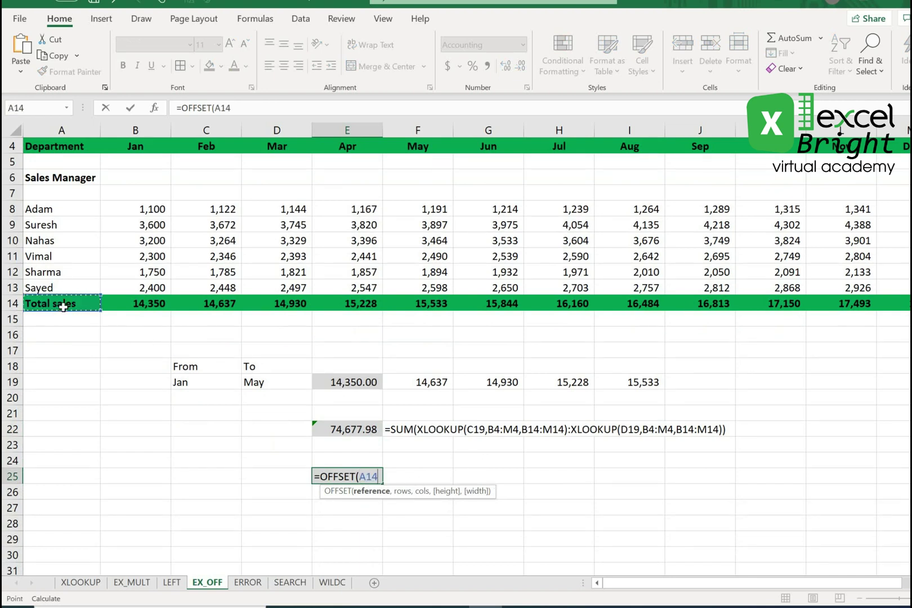
pyautogui.write(',')
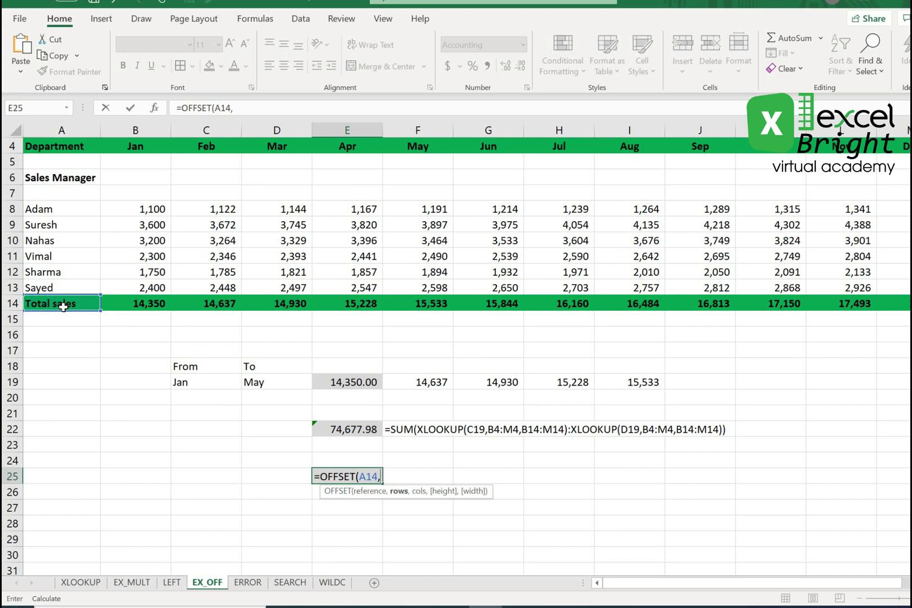
# Complete the OFFSET formula in E25 with 0 rows and 1 column, and enter it.
pyautogui.write('0')
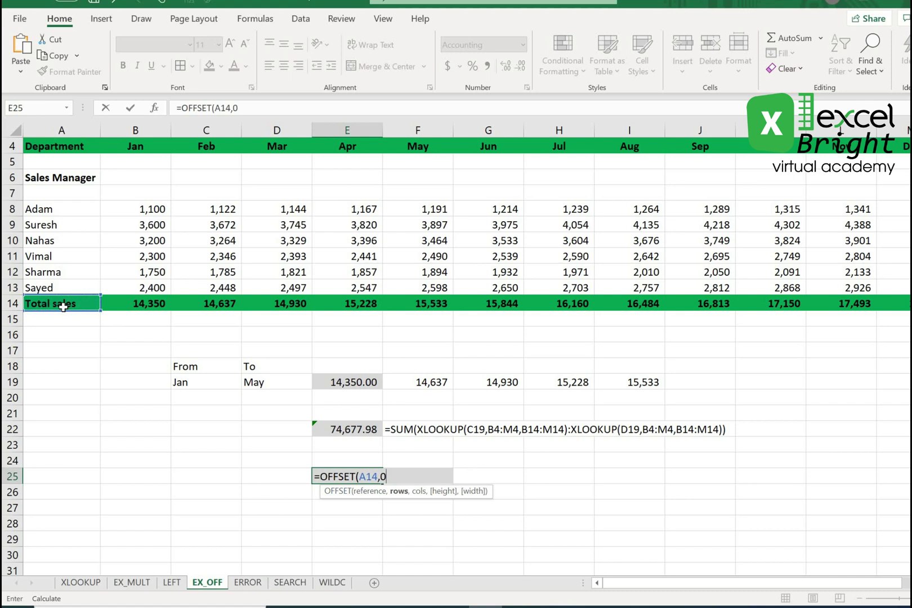
pyautogui.write(',')
pyautogui.write('1')
pyautogui.click(127, 333)
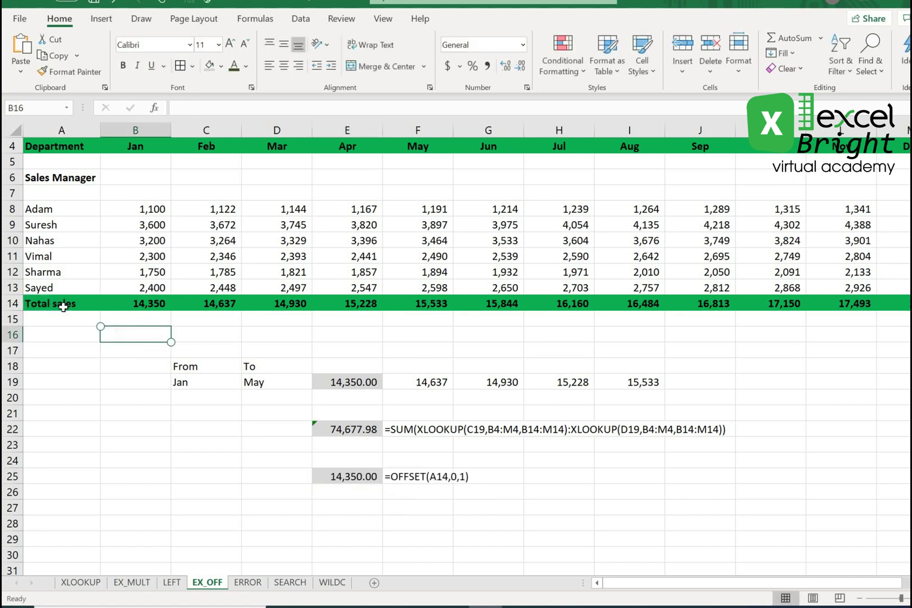
# Compare the OFFSET result in E25 with January's total sales in B14.
pyautogui.press('Up')
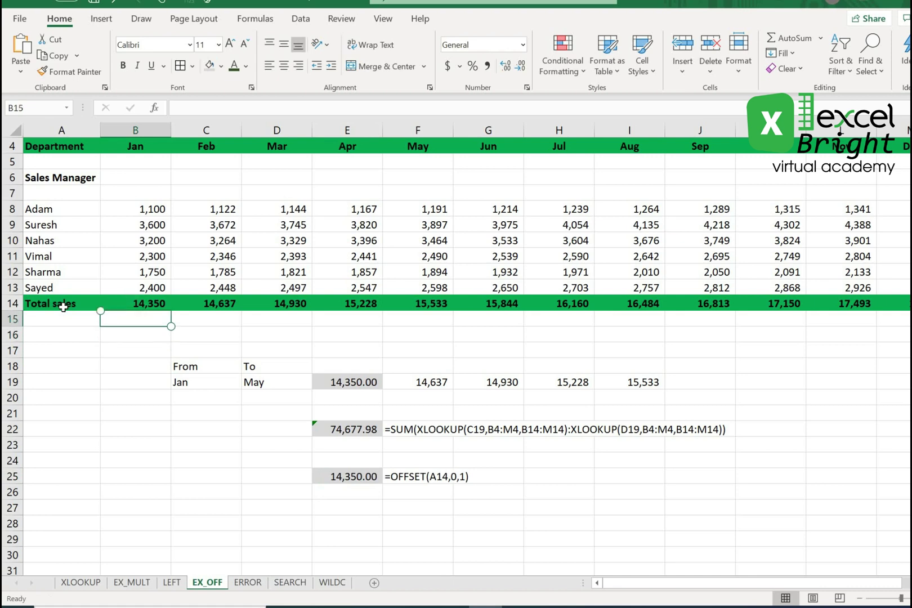
pyautogui.press('Up')
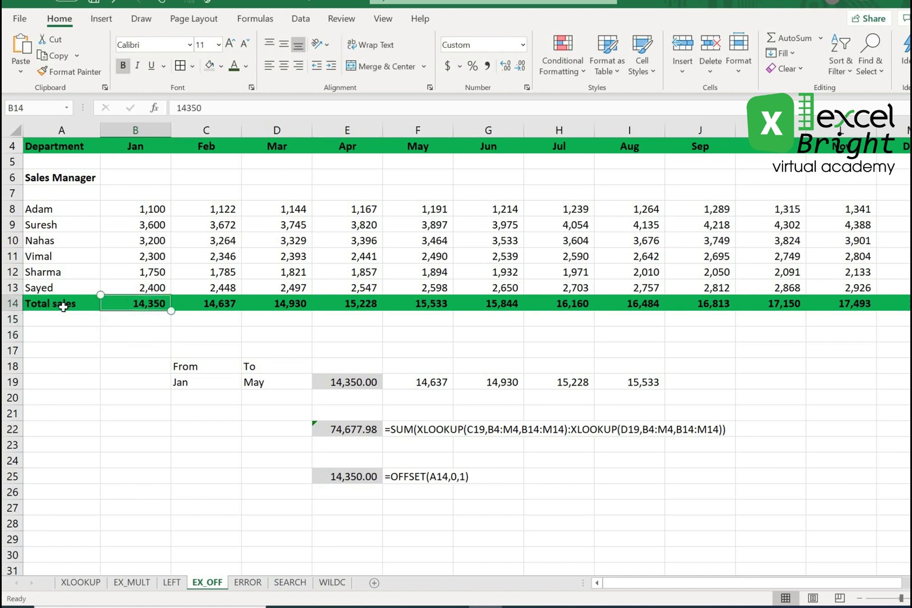
pyautogui.click(350, 477)
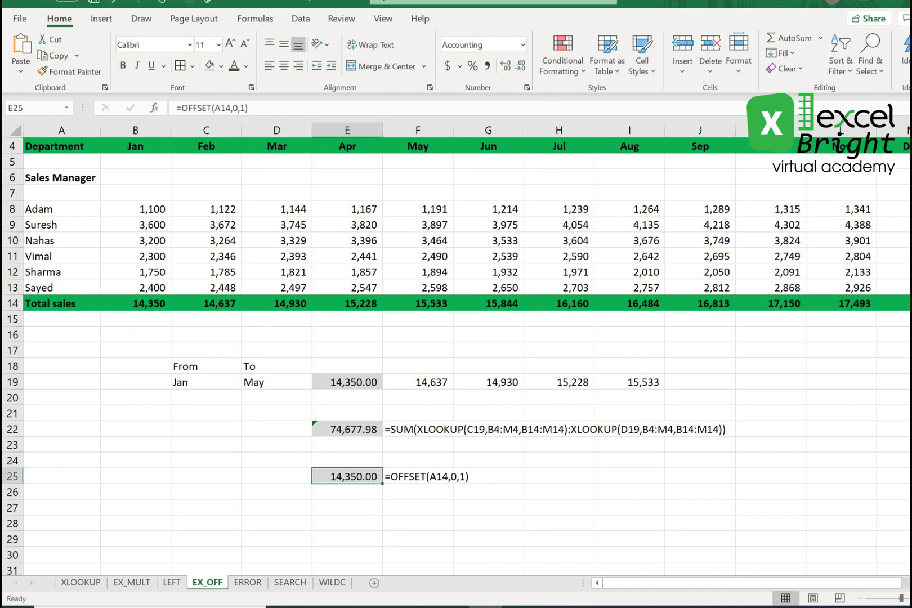
# Extend the OFFSET formula in E25 with a height of 1 and a width of 5.
pyautogui.press('F2')
pyautogui.press('BackSpace')
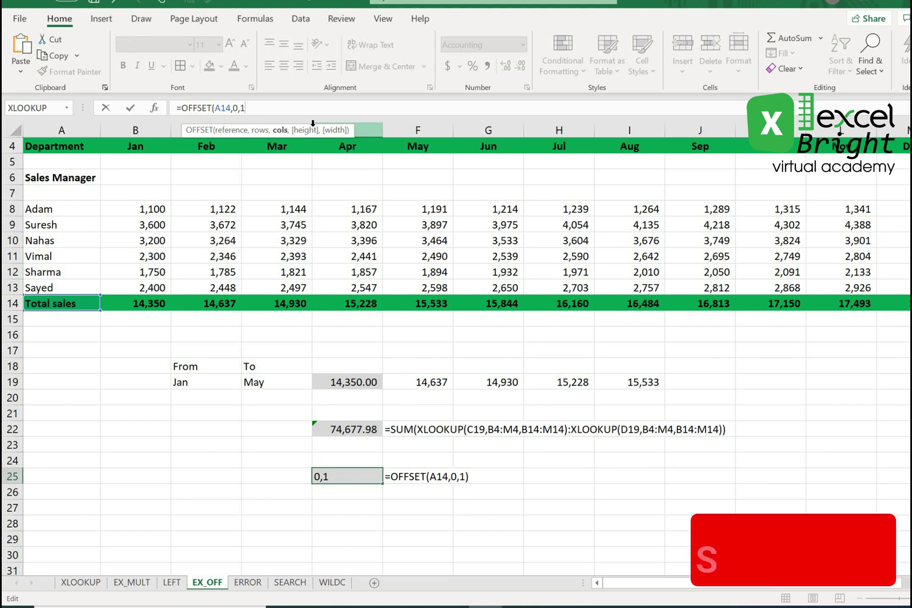
pyautogui.write(',')
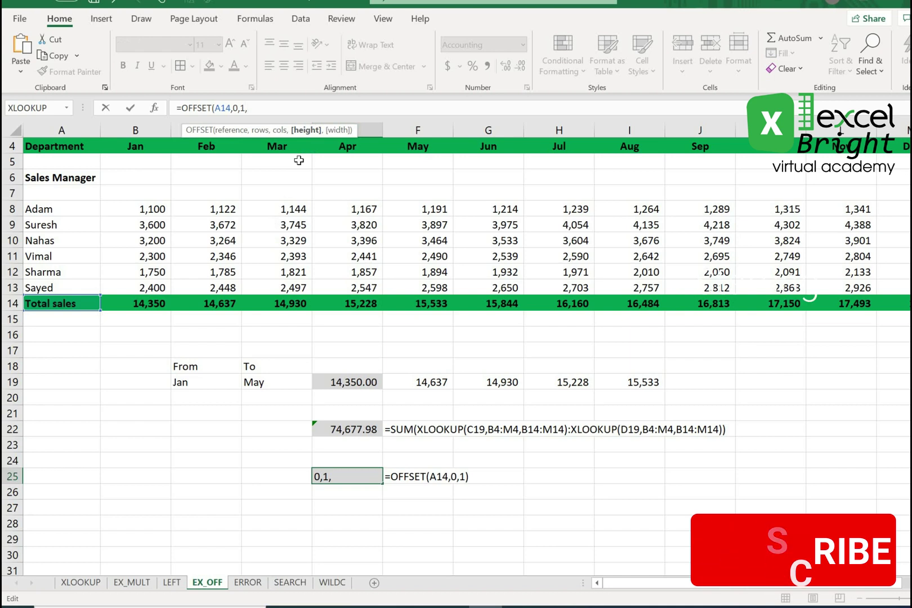
pyautogui.write('1')
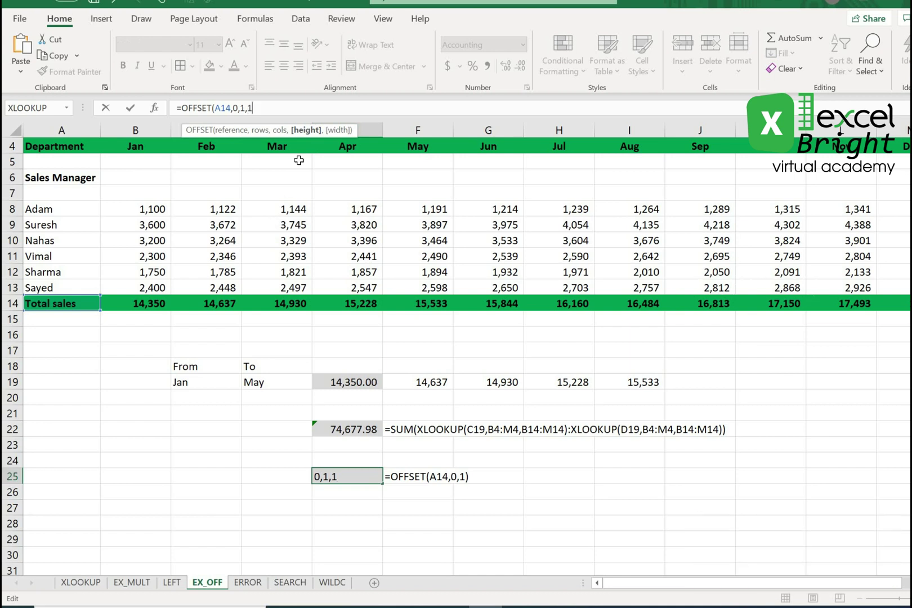
pyautogui.write(',')
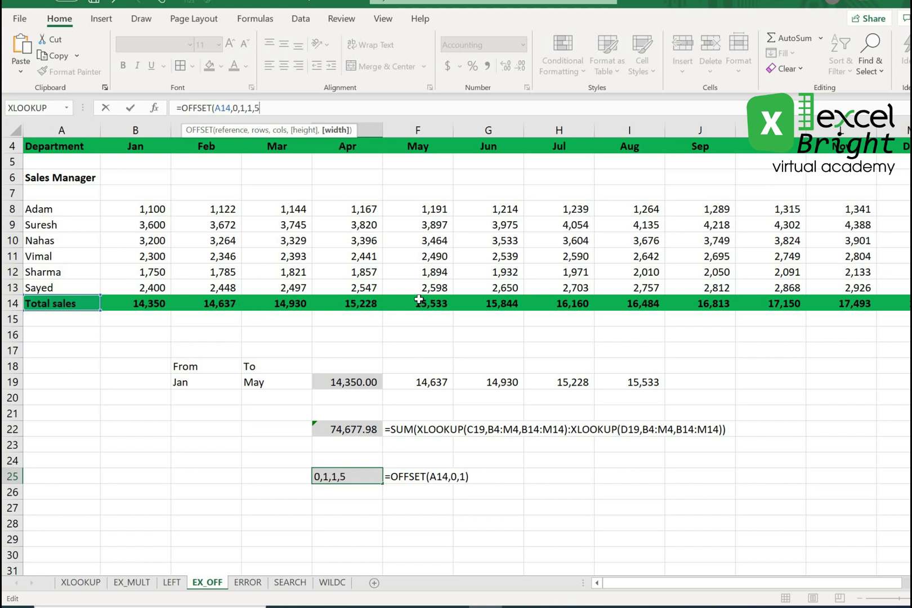
pyautogui.write(')')
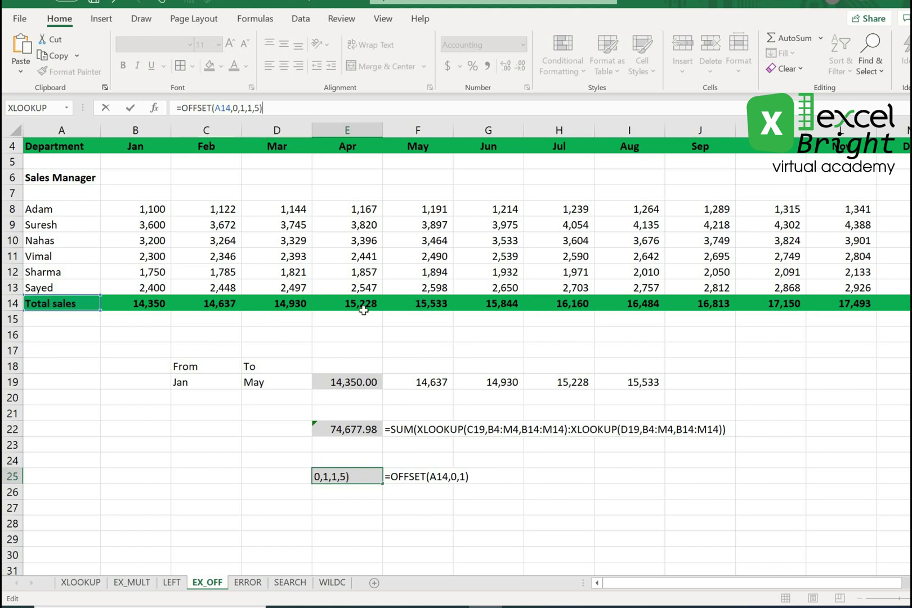
# Wrap the OFFSET formula in E25 in SUM and enter it.
pyautogui.press('Home')
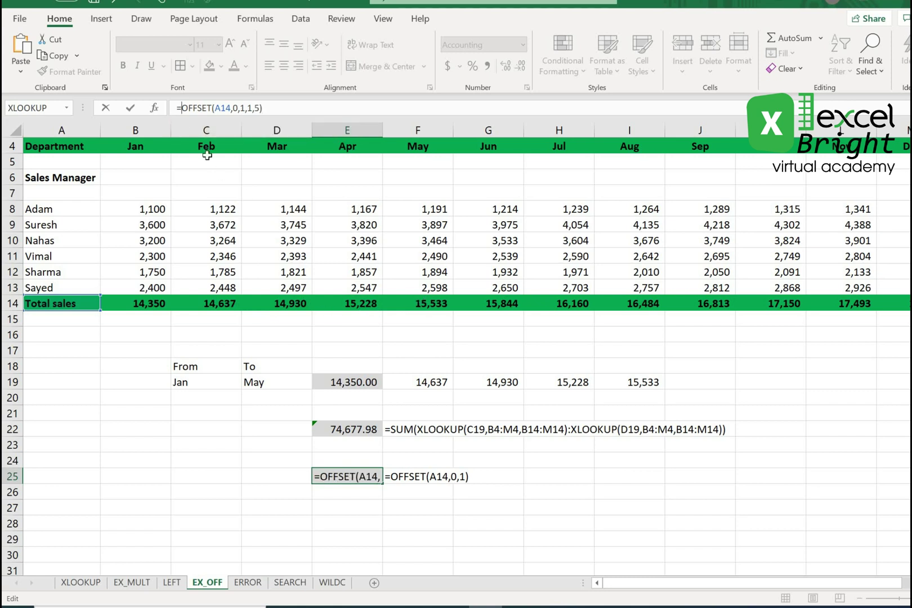
pyautogui.write('sum')
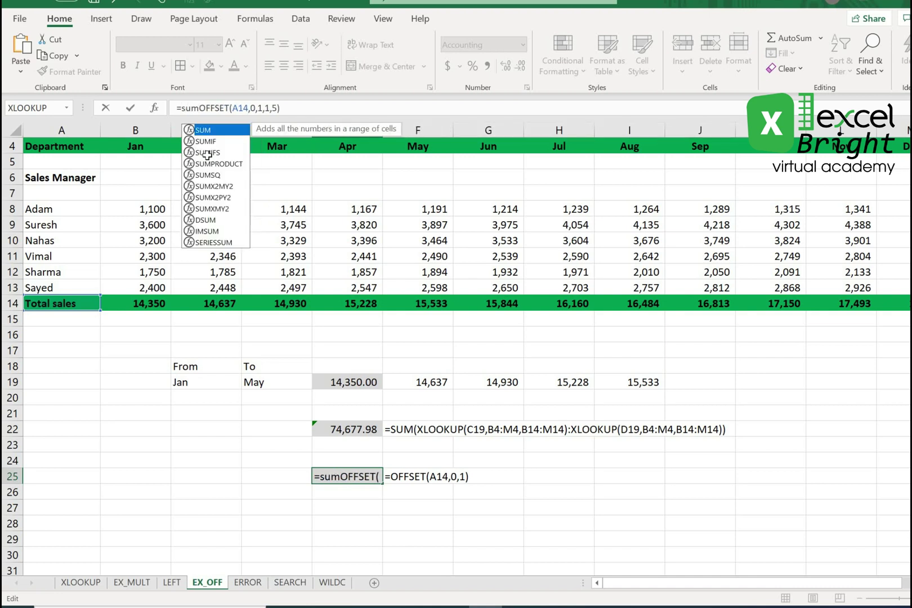
pyautogui.write('(')
pyautogui.press('End')
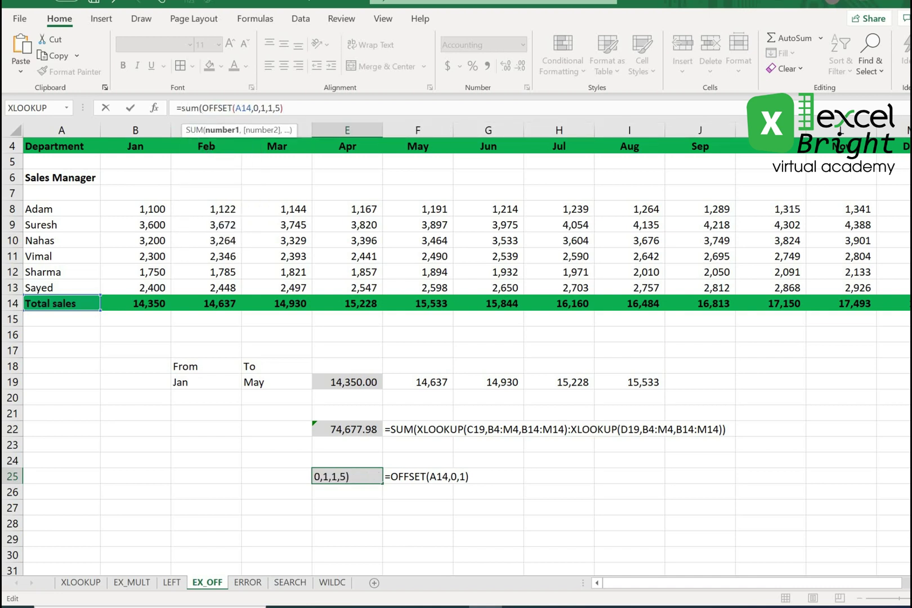
pyautogui.write(')')
pyautogui.press('Return')
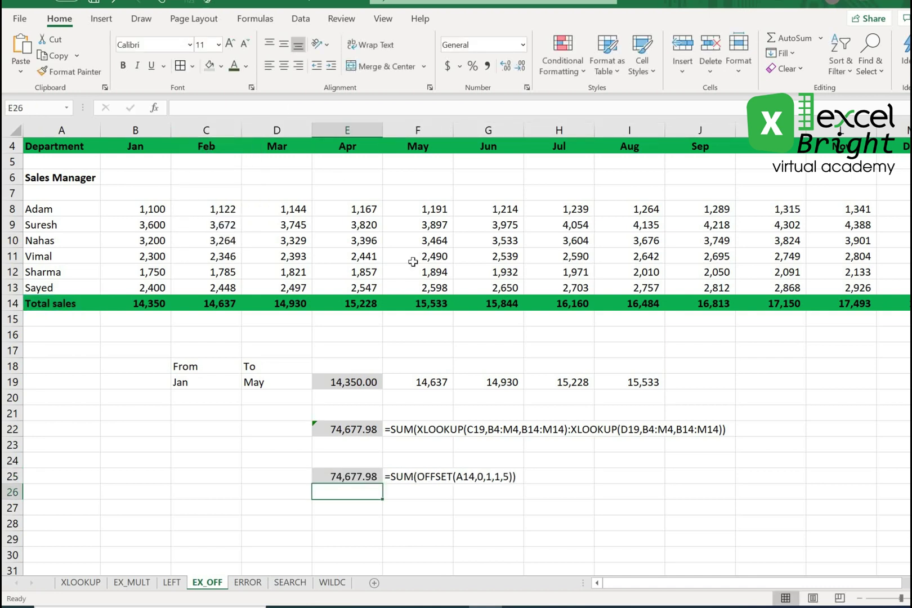
# Compare the SUM-OFFSET result and formula text in row 25 with the XLOOKUP sum in E22.
pyautogui.click(426, 477)
pyautogui.click(376, 510)
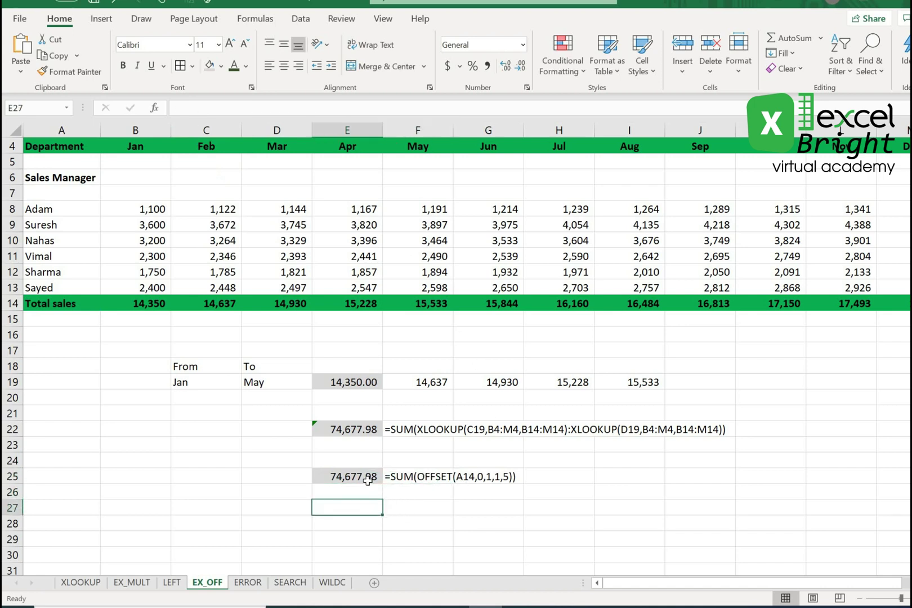
pyautogui.click(368, 481)
pyautogui.click(368, 429)
pyautogui.click(365, 478)
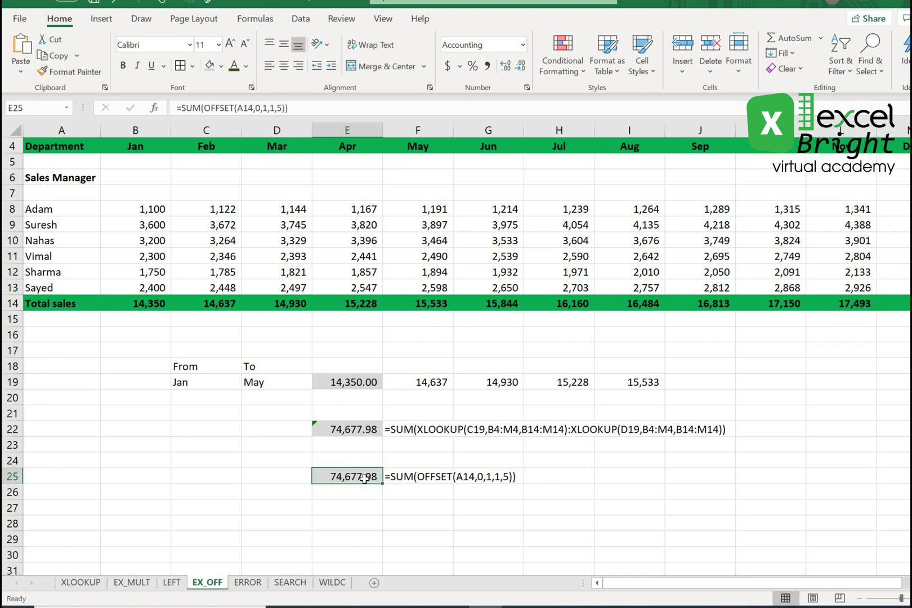
pyautogui.click(439, 478)
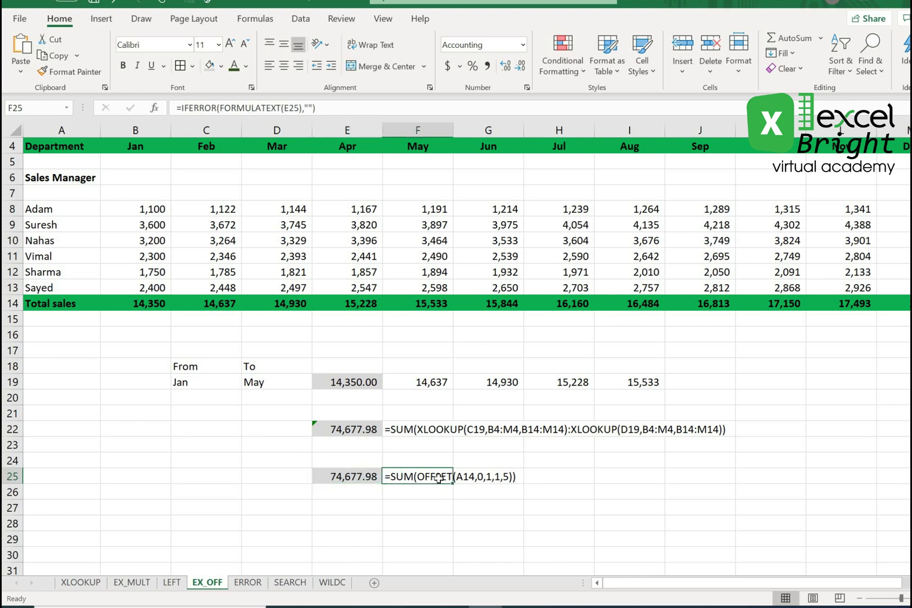
pyautogui.click(356, 479)
pyautogui.click(366, 503)
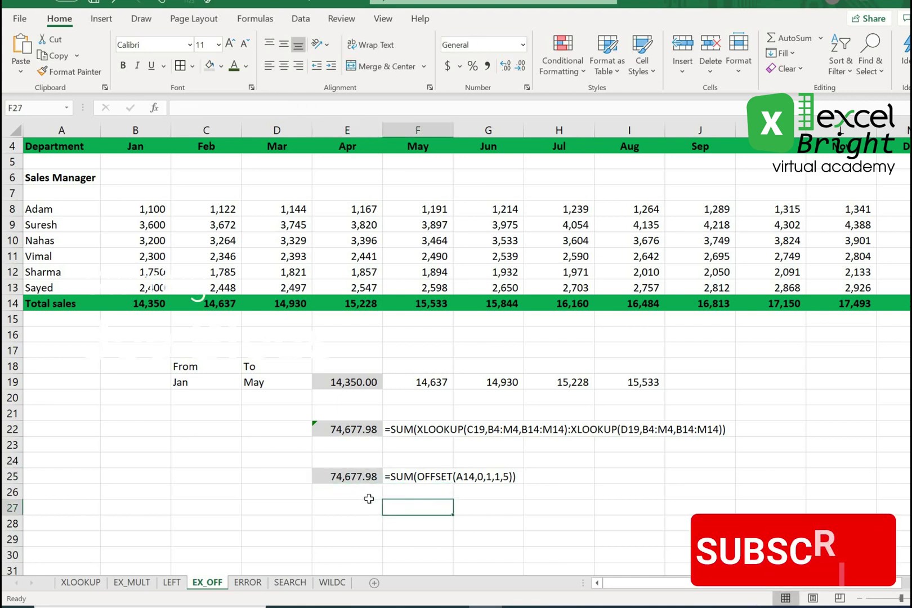
pyautogui.click(369, 478)
pyautogui.click(435, 482)
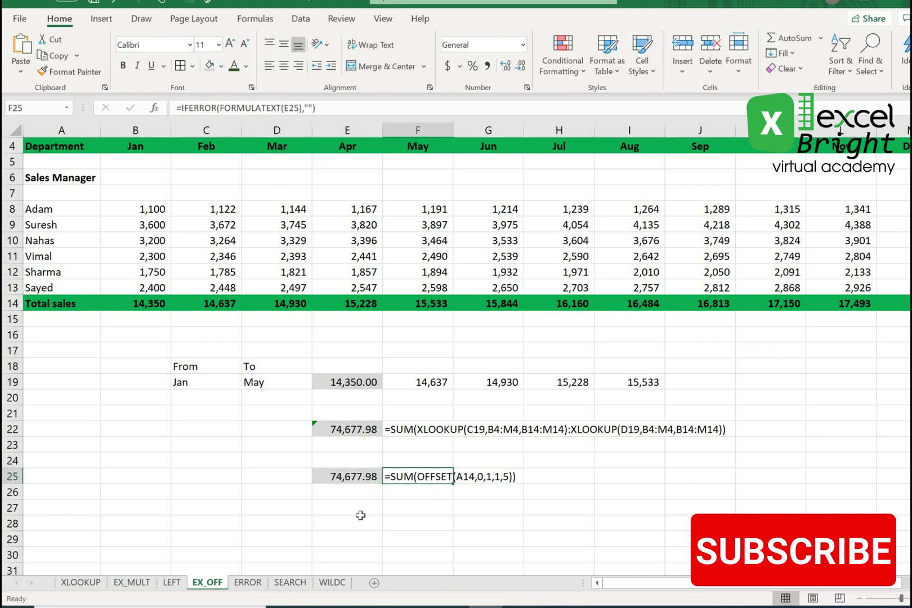
pyautogui.click(357, 475)
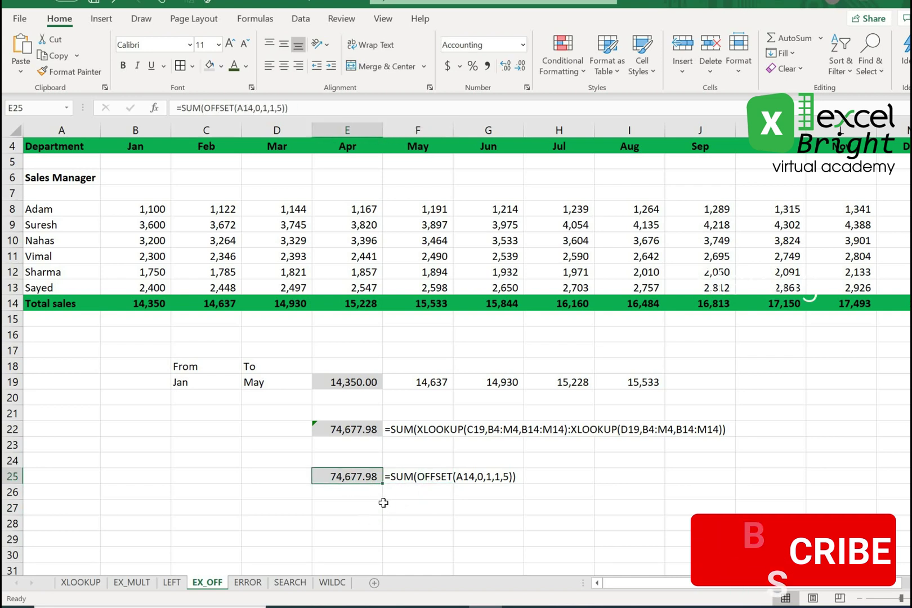
pyautogui.click(419, 482)
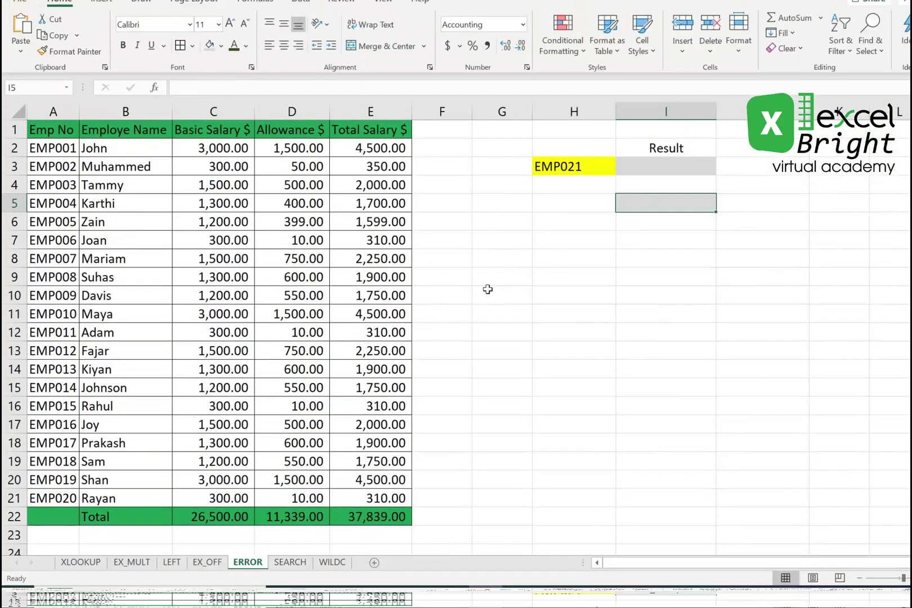
# On the ERROR sheet, start a VLOOKUP formula in I3 with the employee number in H3 as lookup value.
pyautogui.click(663, 166)
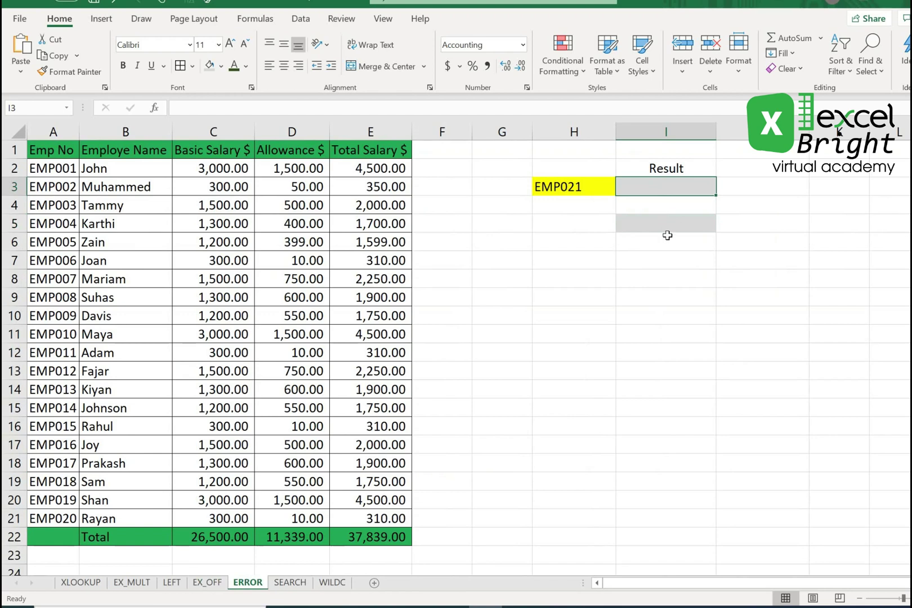
pyautogui.write('=vl')
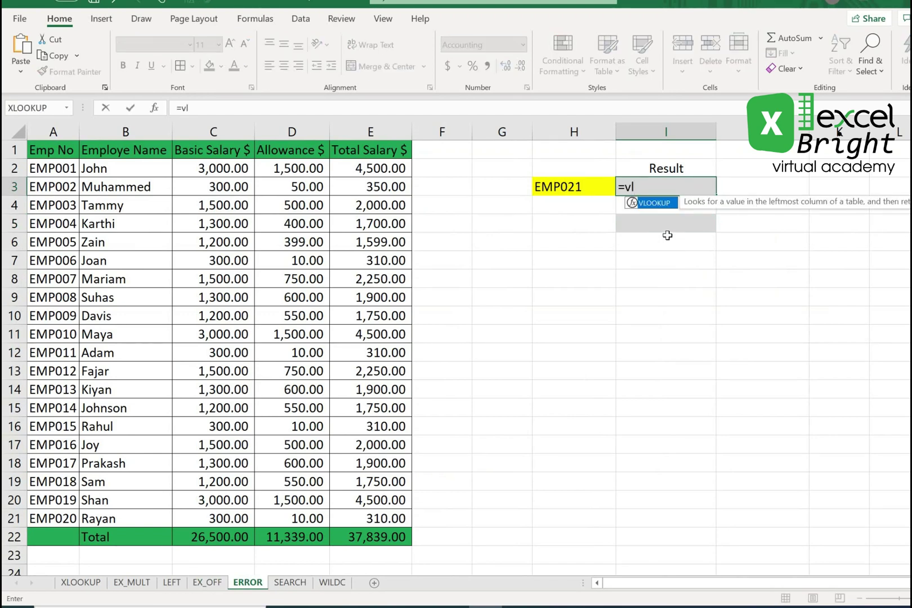
pyautogui.press('Tab')
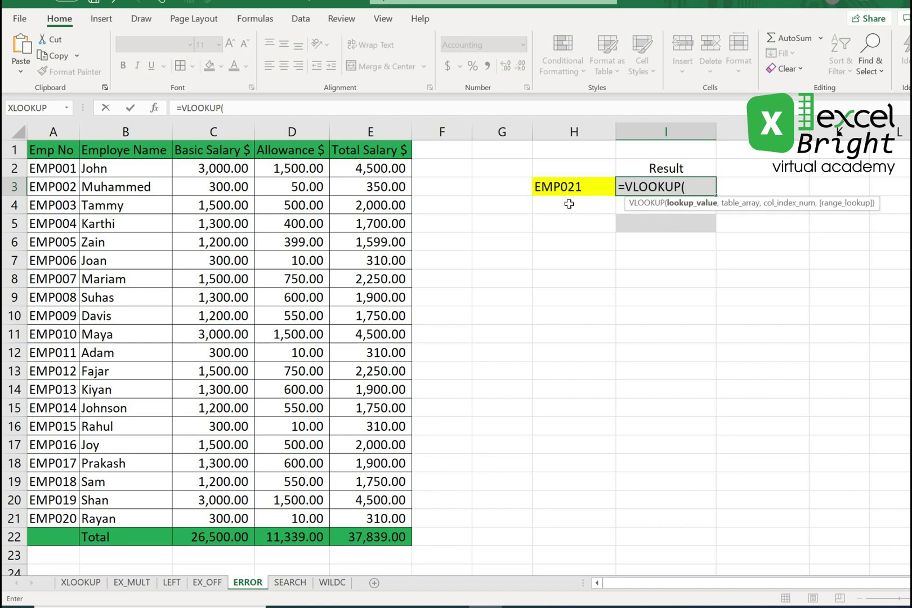
pyautogui.click(557, 186)
pyautogui.write(',')
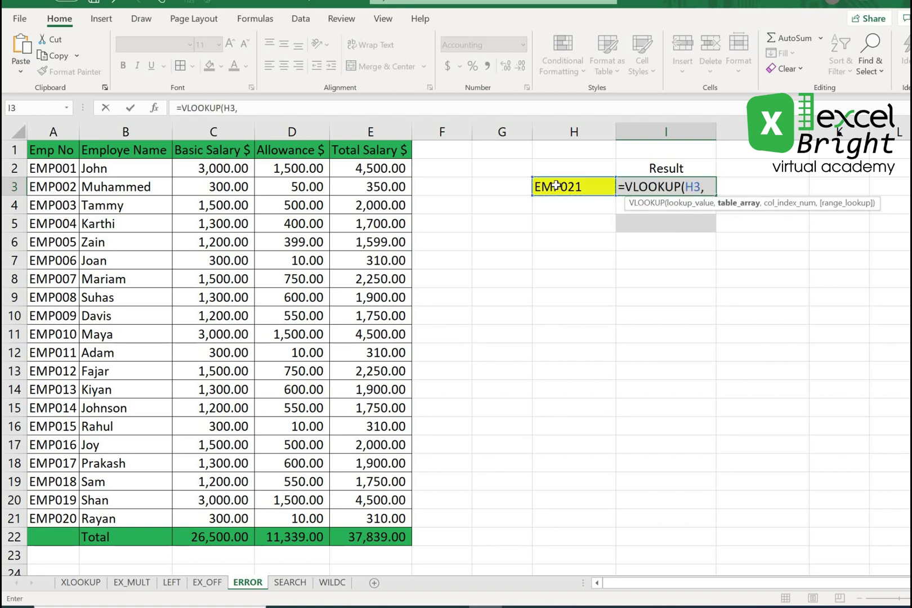
# Complete the VLOOKUP in I3 with table array A2:B21, column index 2 and exact match 0, and enter it.
pyautogui.click(66, 168)
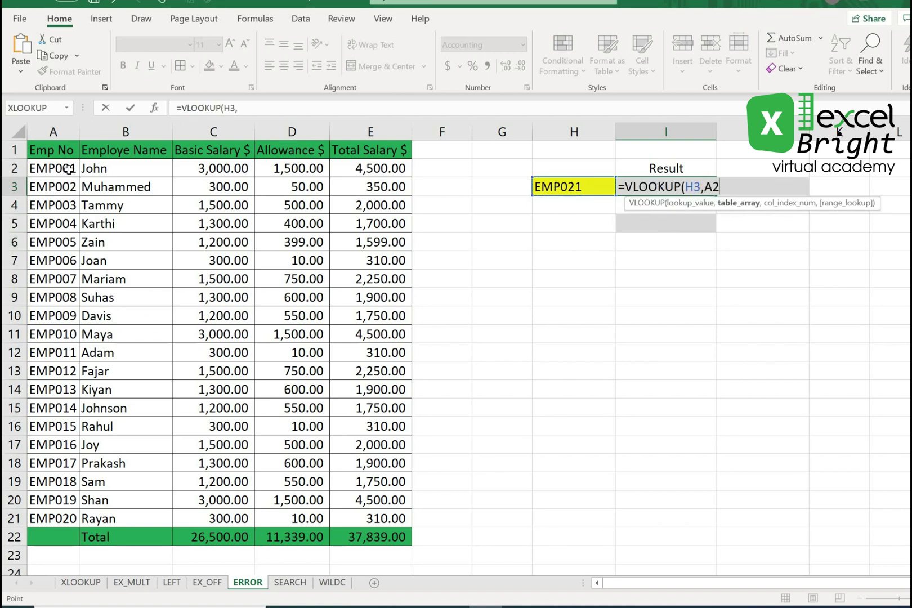
pyautogui.hotkey('shift', 'Right')
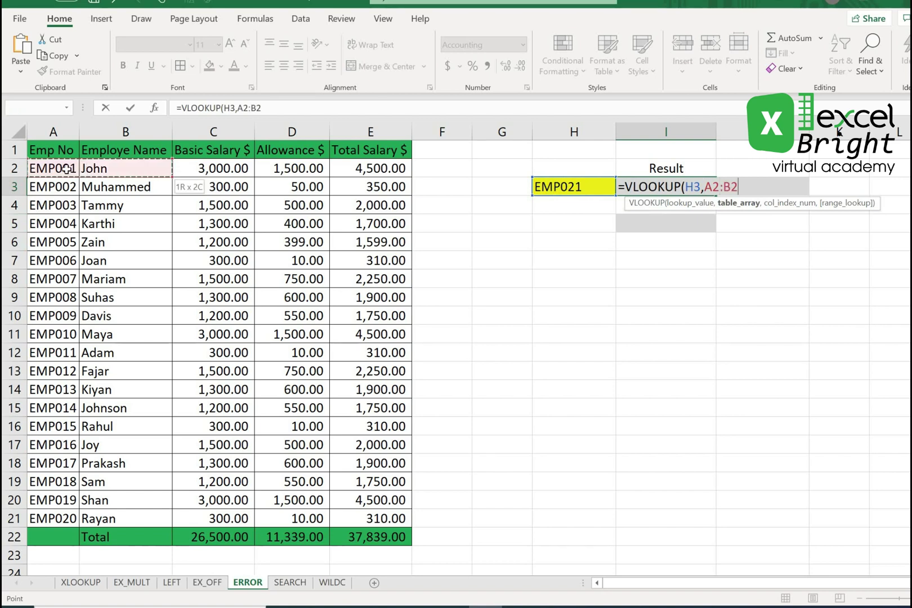
pyautogui.hotkey('ctrl', 'shift', 'Down')
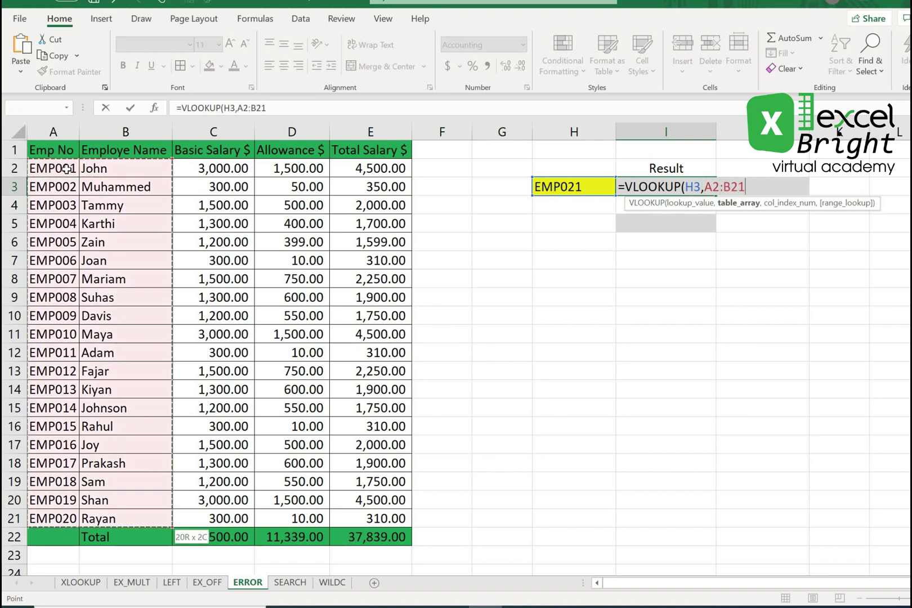
pyautogui.write(',')
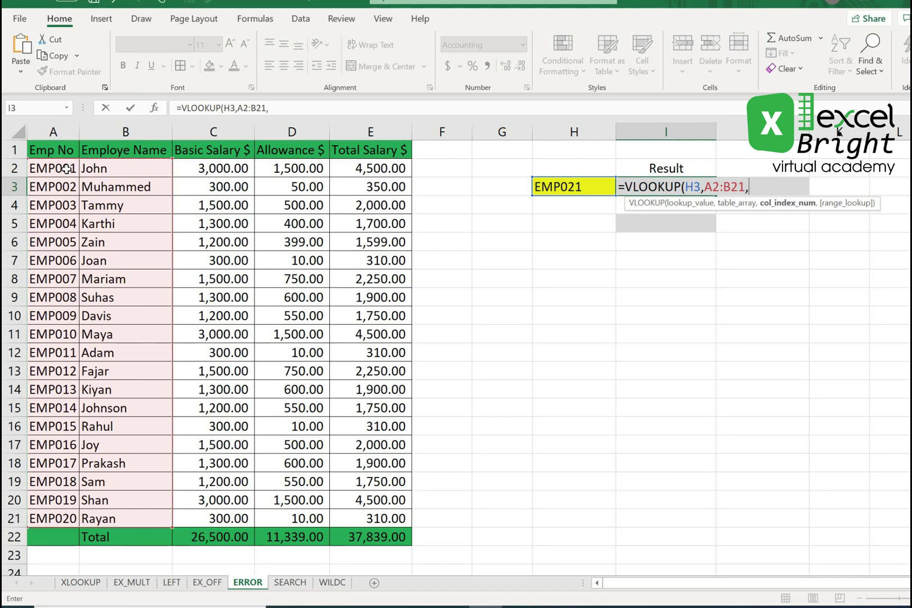
pyautogui.write('2,')
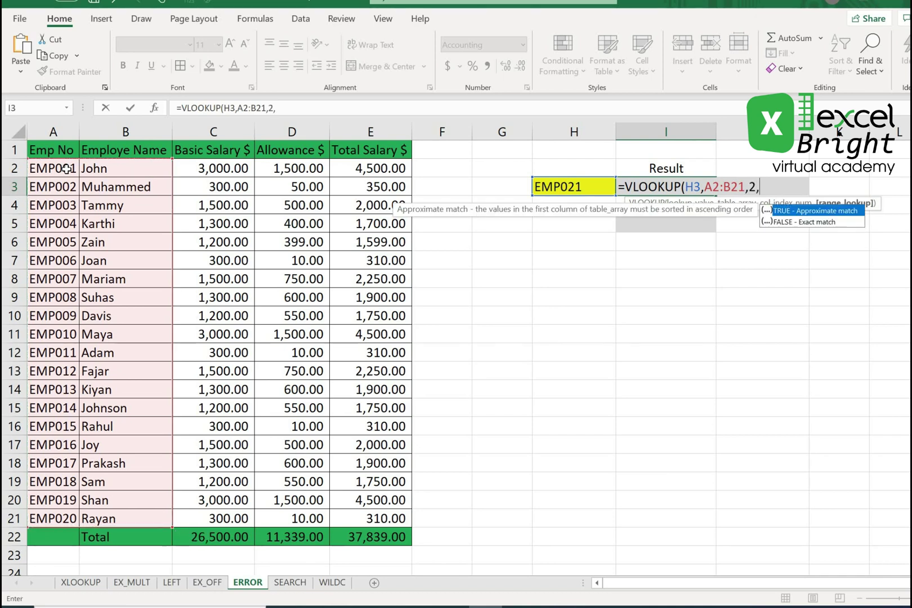
pyautogui.write('0)')
pyautogui.press('Return')
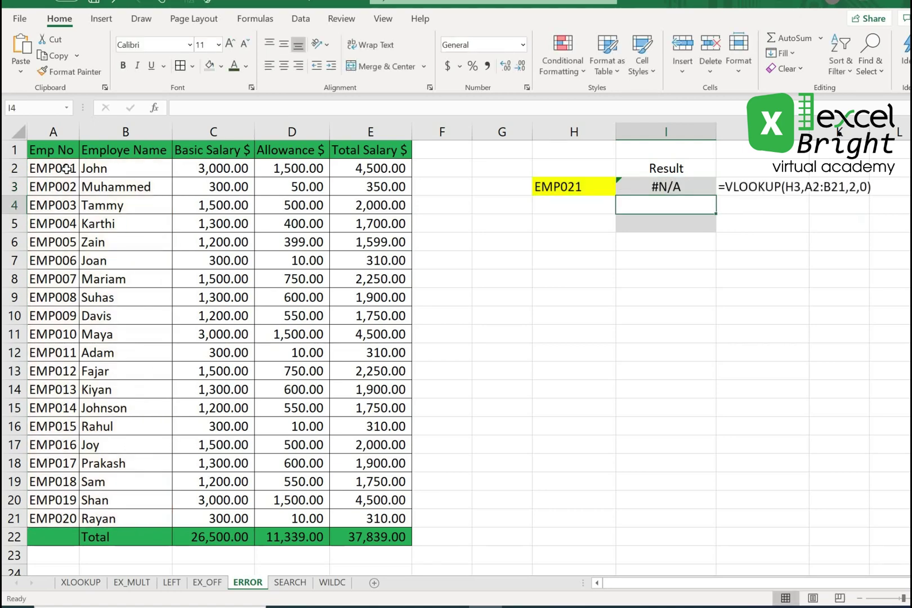
# Check the VLOOKUP result in I3 against the lookup employee number in H3.
pyautogui.press('Up')
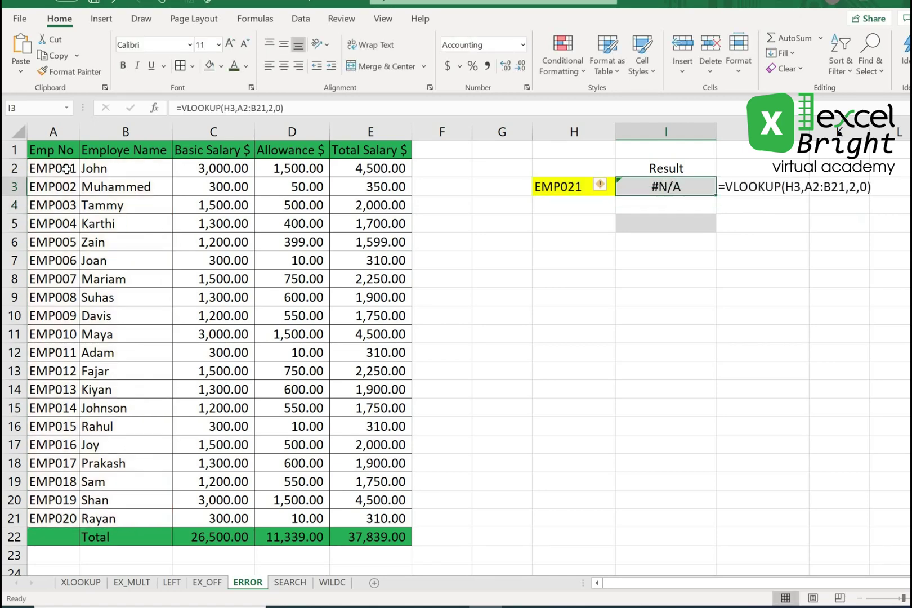
pyautogui.click(581, 186)
pyautogui.click(674, 174)
# Change the lookup employee number in H3 to the last one listed in the table, in A21.
pyautogui.click(590, 189)
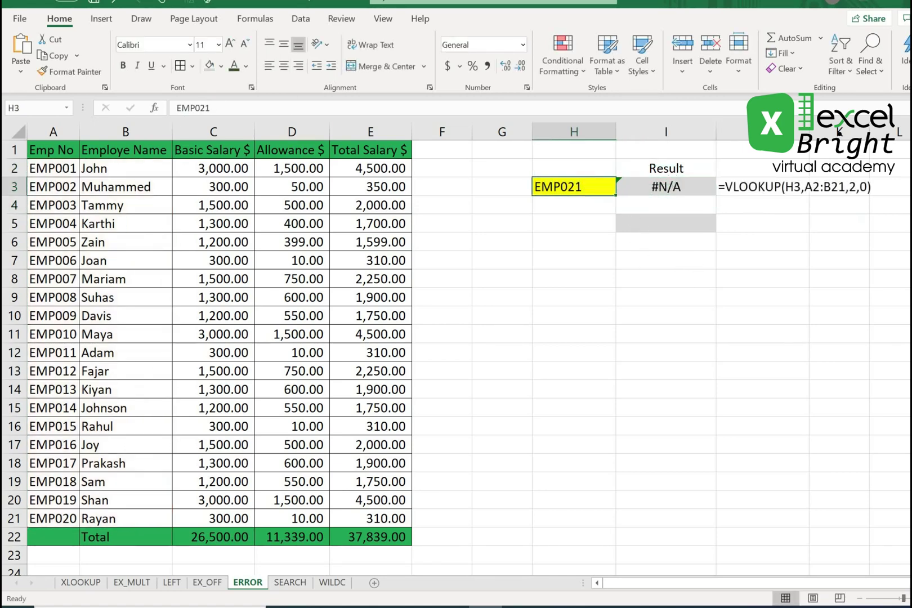
pyautogui.click(211, 108)
pyautogui.write('0')
pyautogui.press('Return')
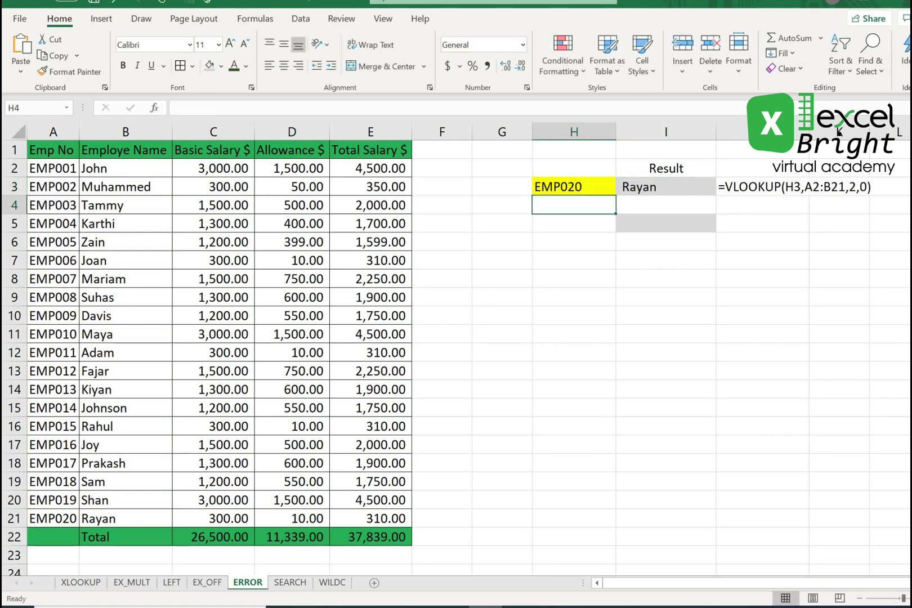
# Change the final digit of the employee number in H3 to 1, so it is one beyond the table's last entry.
pyautogui.click(578, 187)
pyautogui.click(211, 108)
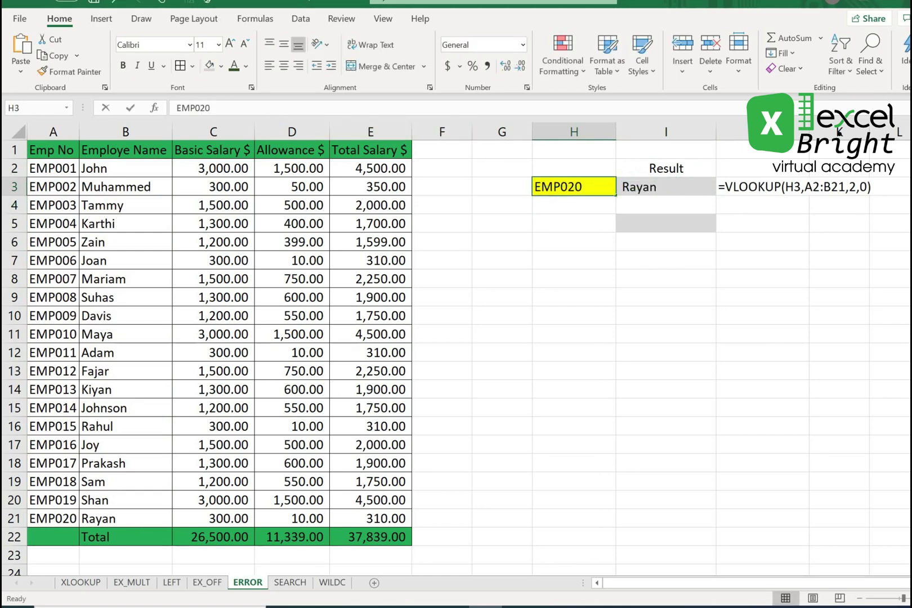
pyautogui.write('1')
pyautogui.press('Return')
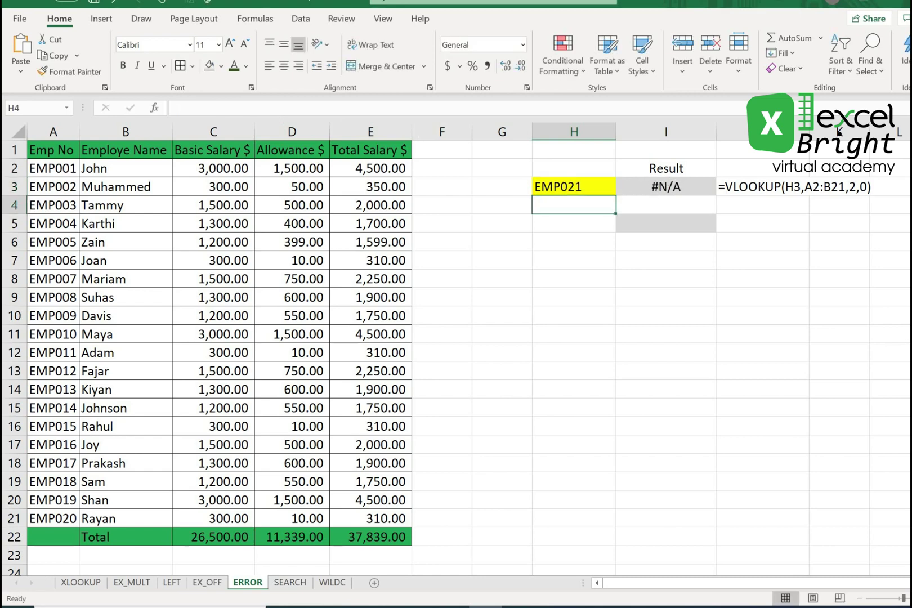
# Insert the IFERROR function in front of the existing VLOOKUP in I3's formula.
pyautogui.click(662, 189)
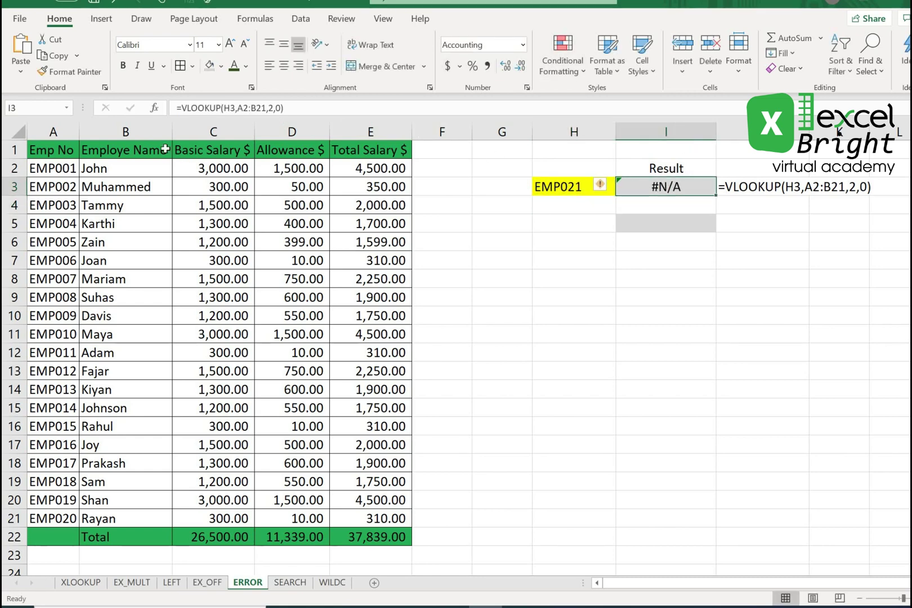
pyautogui.click(224, 108)
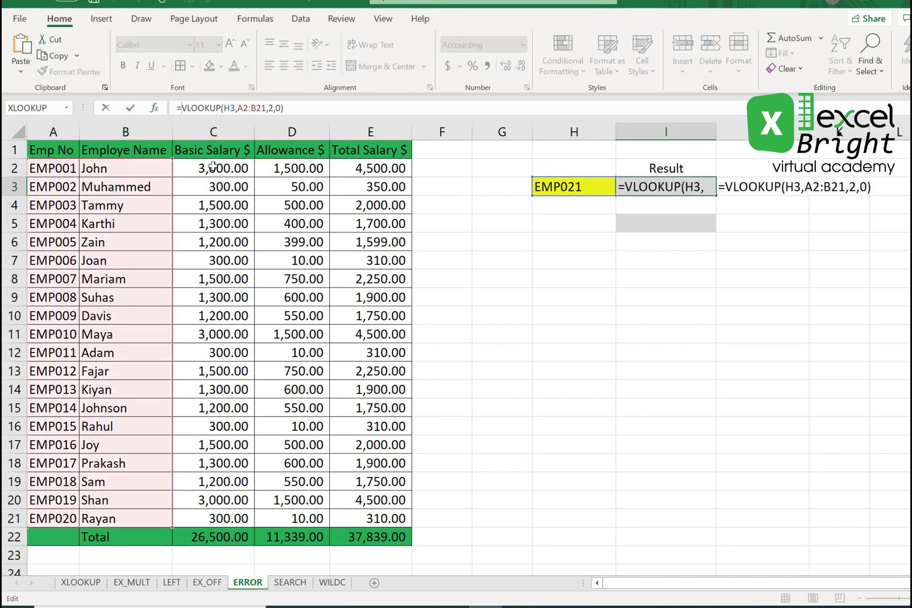
pyautogui.write('if')
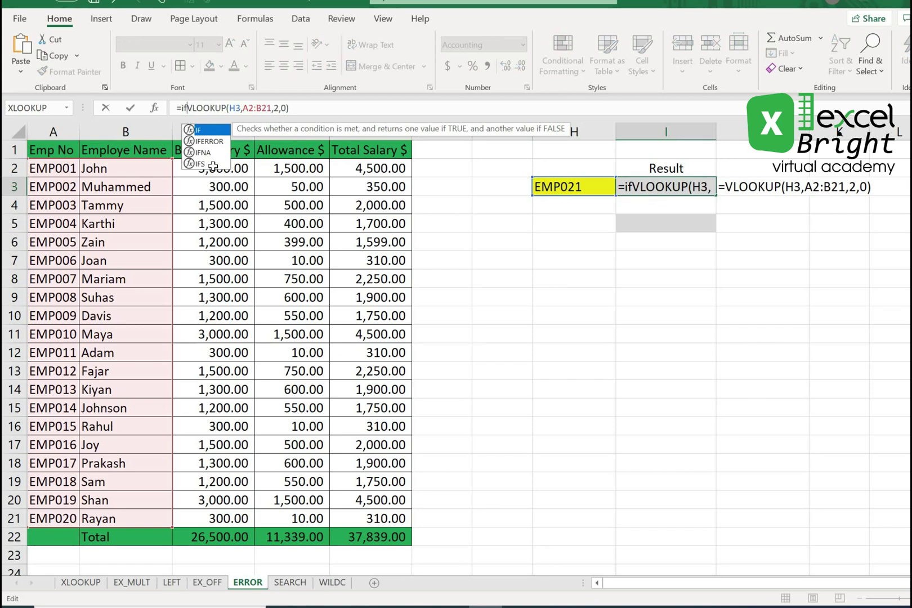
pyautogui.press('Down')
pyautogui.press('Tab')
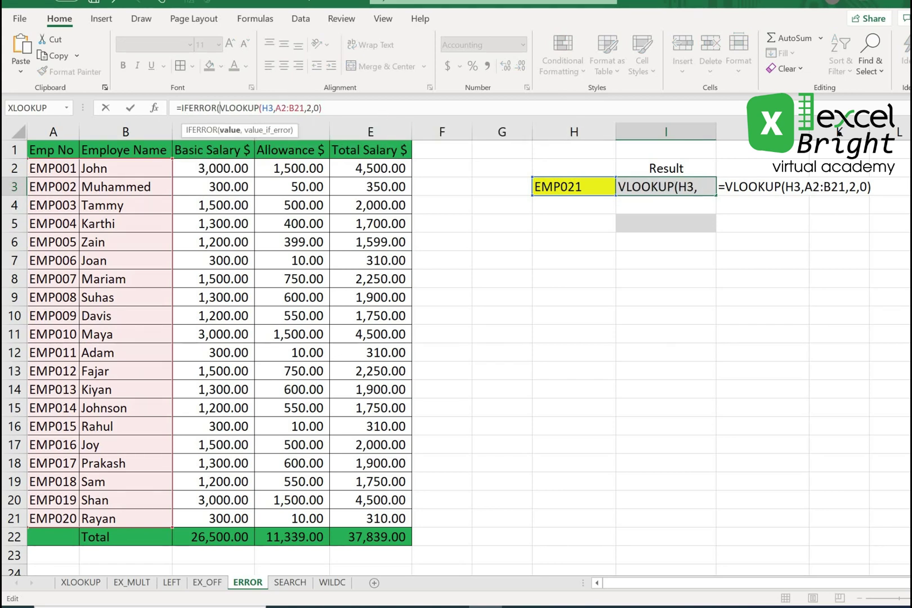
# Complete the IFERROR in I3 with "not found" as the value if error, and enter the formula.
pyautogui.press('End')
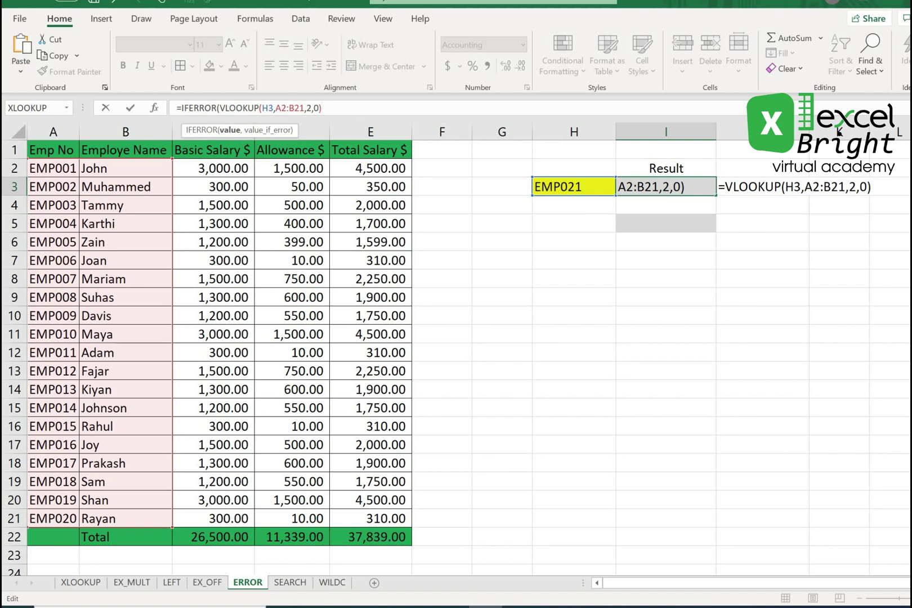
pyautogui.write(')')
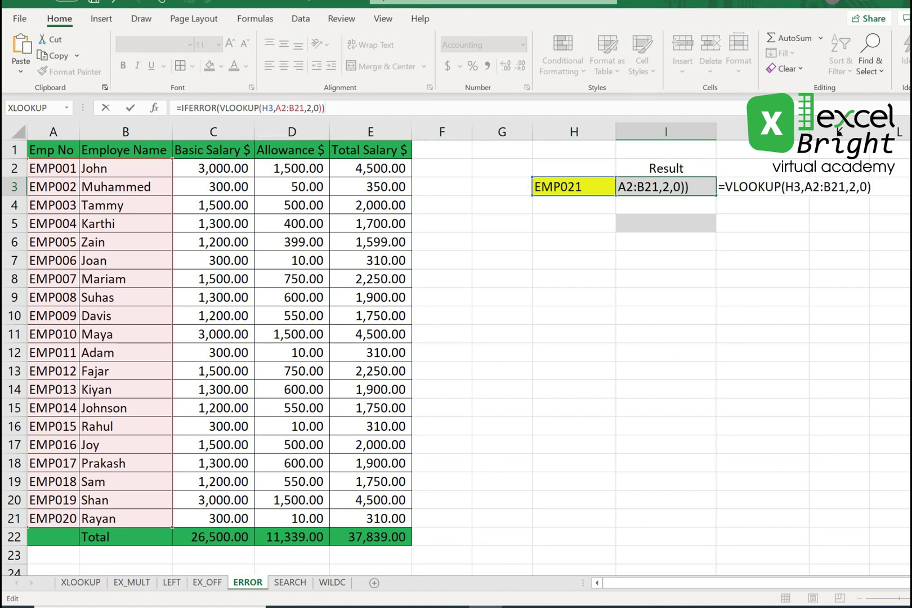
pyautogui.press('BackSpace')
pyautogui.write(',0')
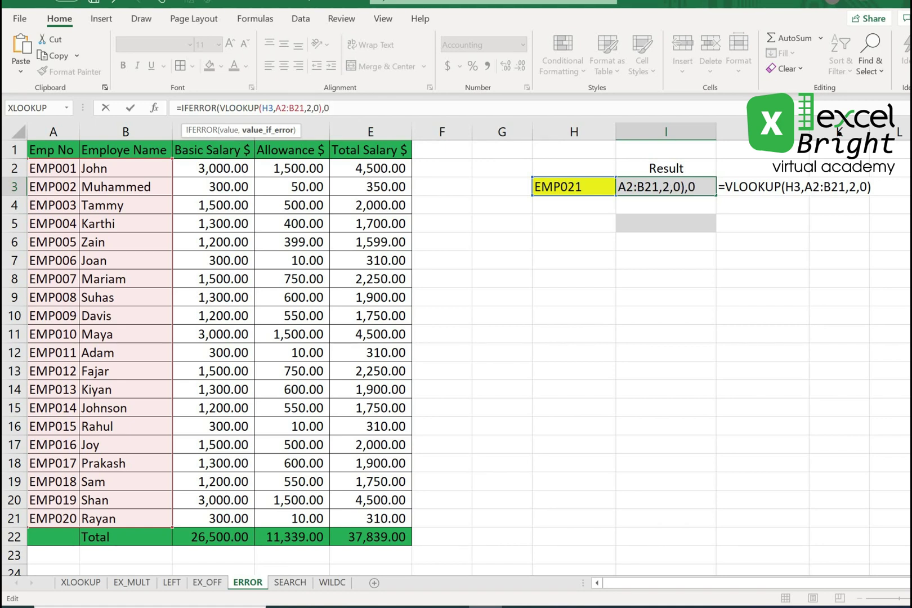
pyautogui.press('BackSpace')
pyautogui.write('"not found')
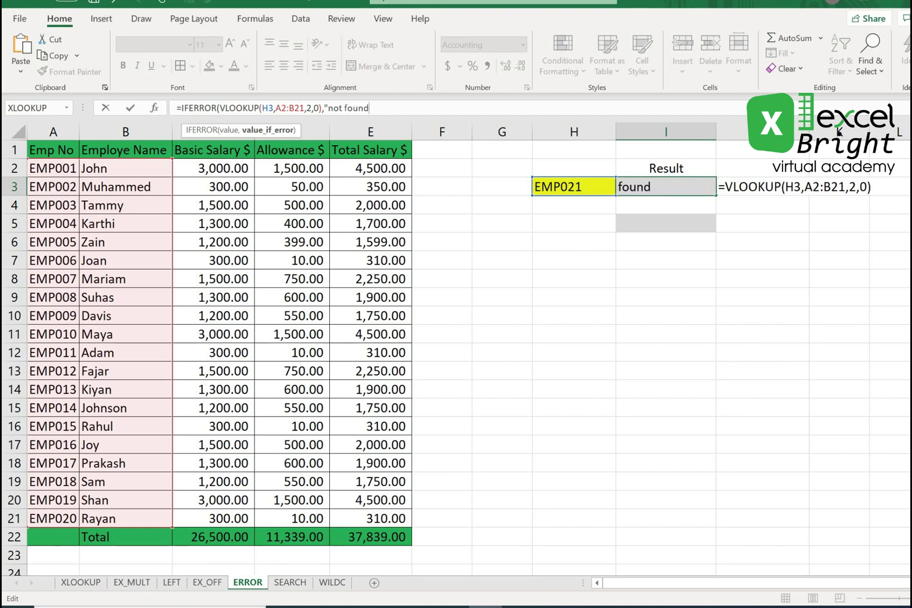
pyautogui.write('")')
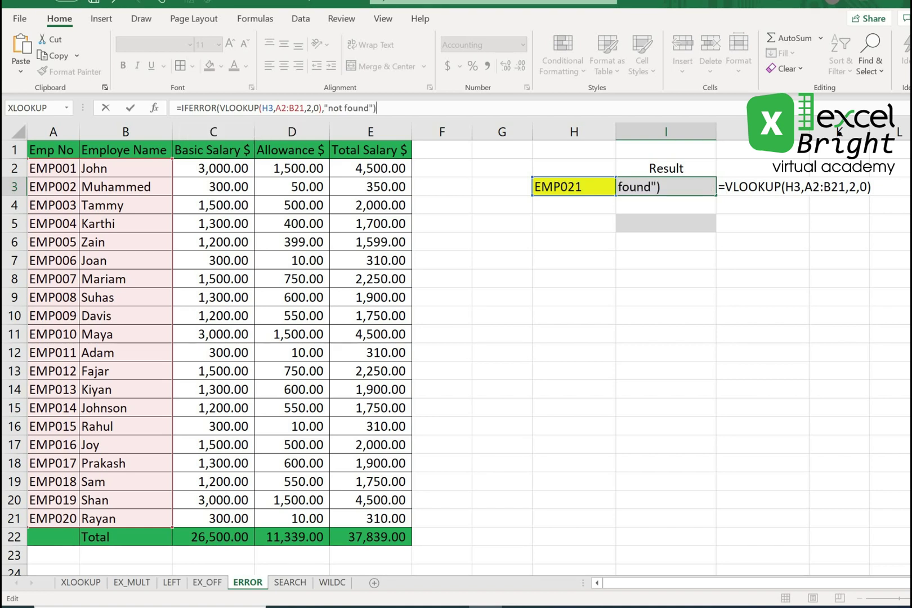
pyautogui.press('Return')
pyautogui.press('Up')
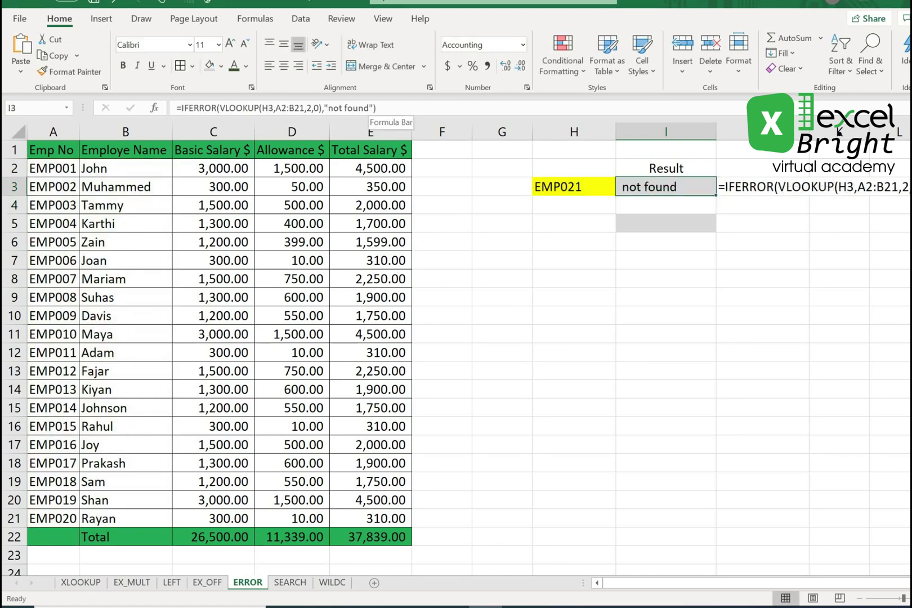
# Start an XLOOKUP formula in I5 with H3 as the lookup value.
pyautogui.click(661, 226)
pyautogui.press('Right')
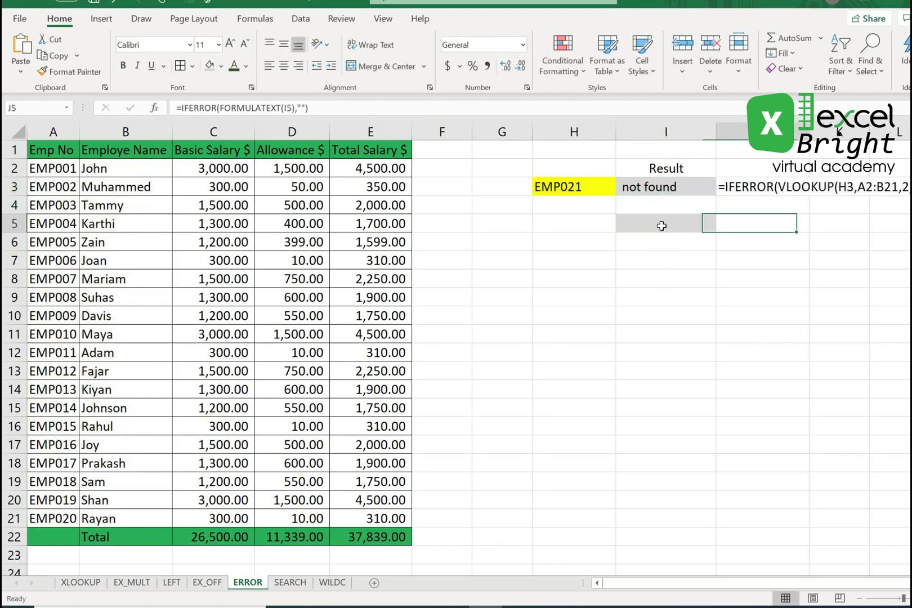
pyautogui.press('Right')
pyautogui.press('Left')
pyautogui.press('Left')
pyautogui.write('=')
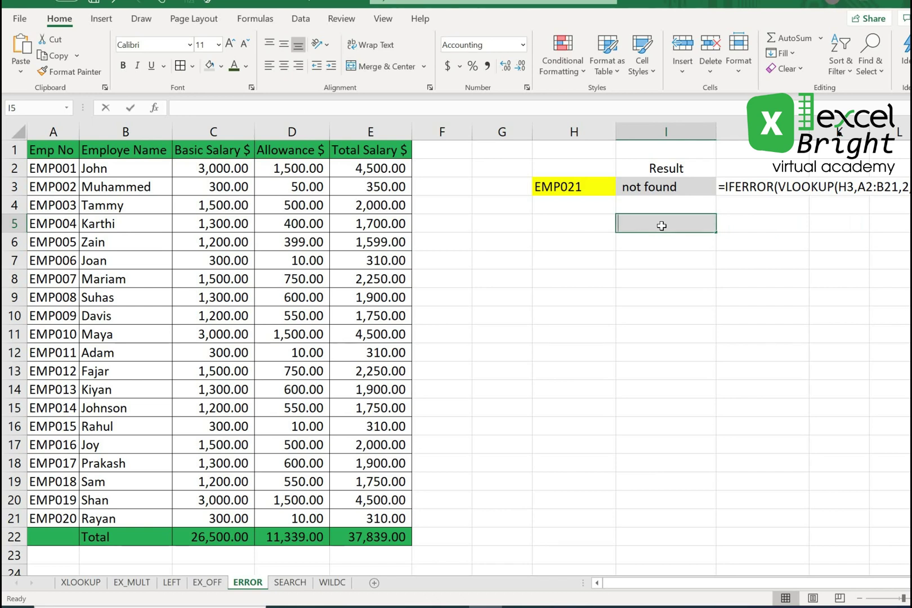
pyautogui.write('xl')
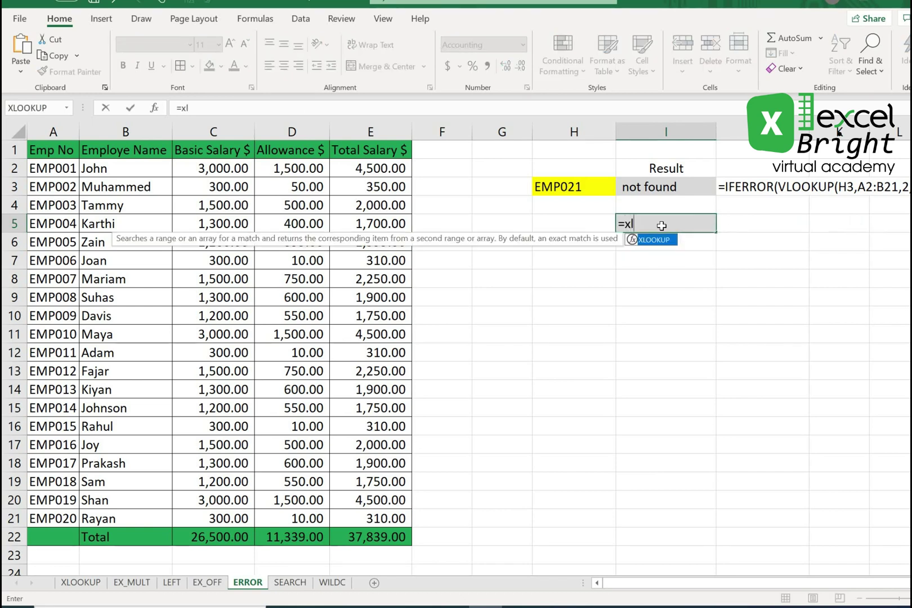
pyautogui.press('Tab')
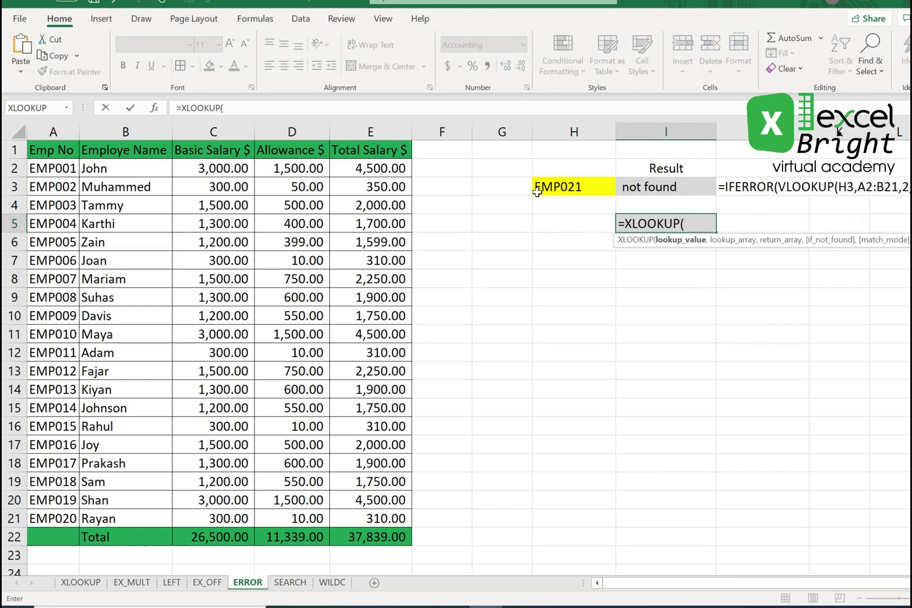
pyautogui.click(579, 186)
pyautogui.write(',')
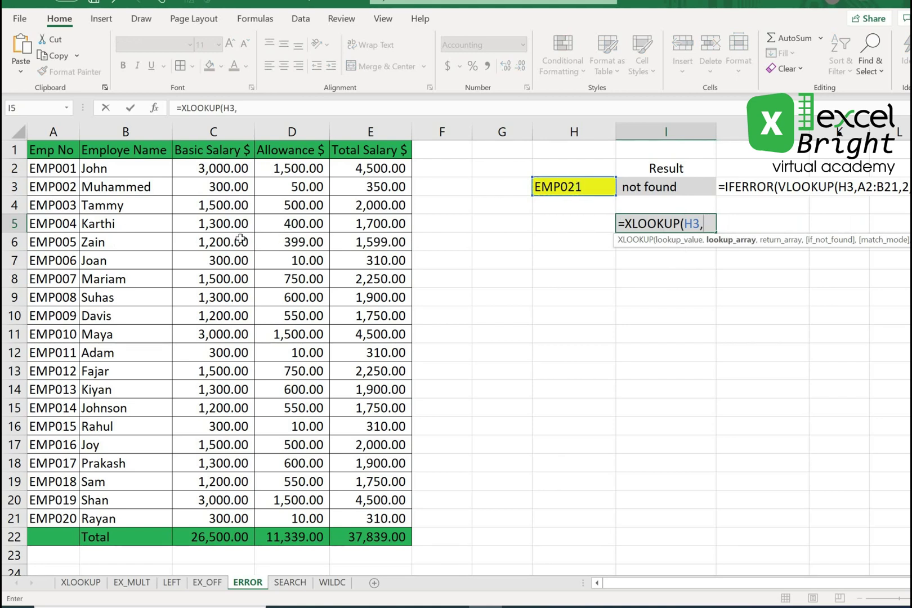
# Set the XLOOKUP's lookup array to A2:A21 and its return array to B2:B21.
pyautogui.moveTo(63, 171); pyautogui.dragTo(41, 510)
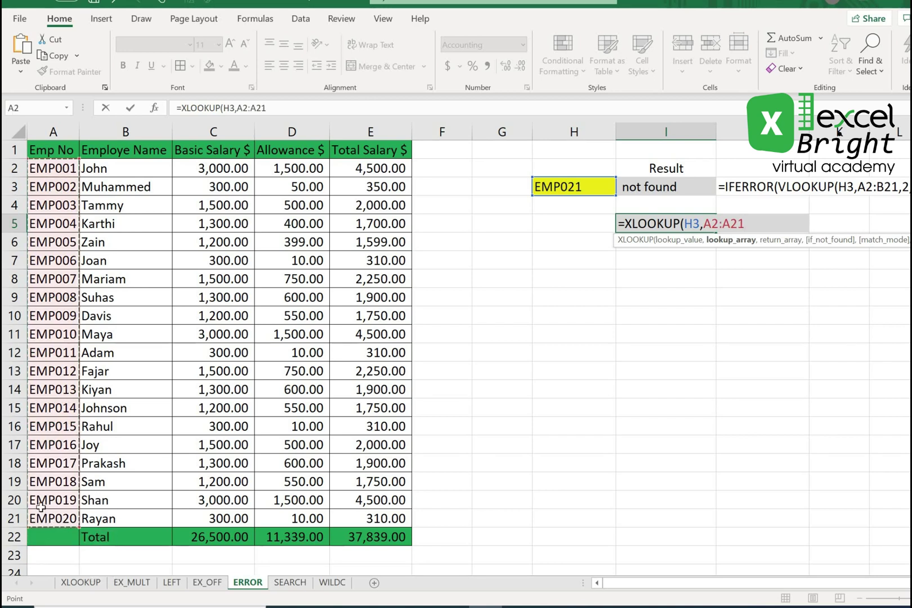
pyautogui.write(',')
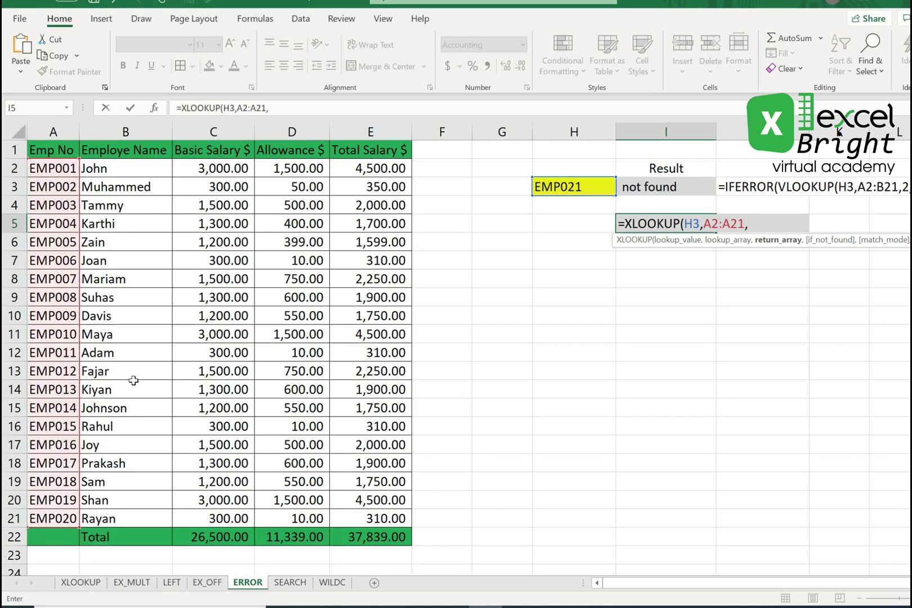
pyautogui.moveTo(126, 170); pyautogui.dragTo(120, 515)
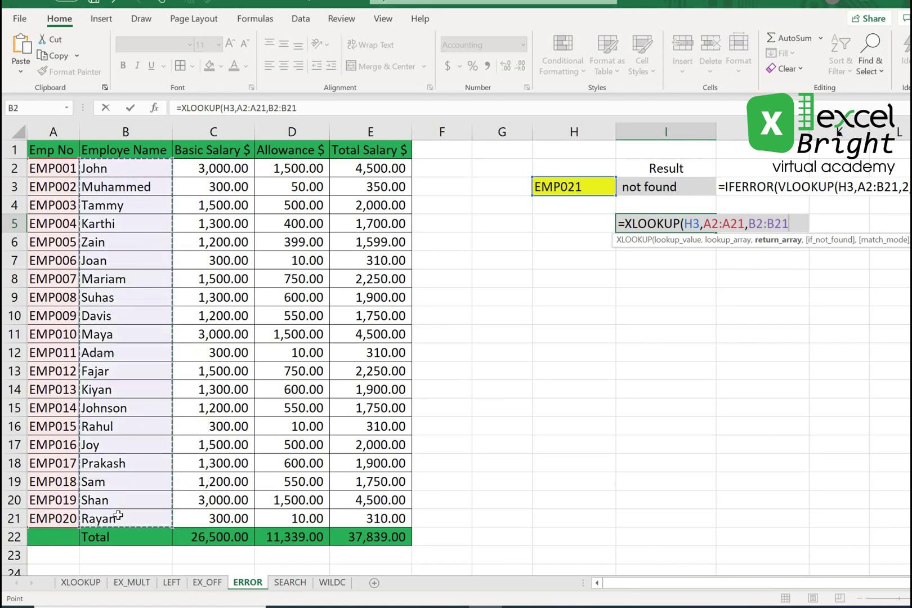
pyautogui.write(',')
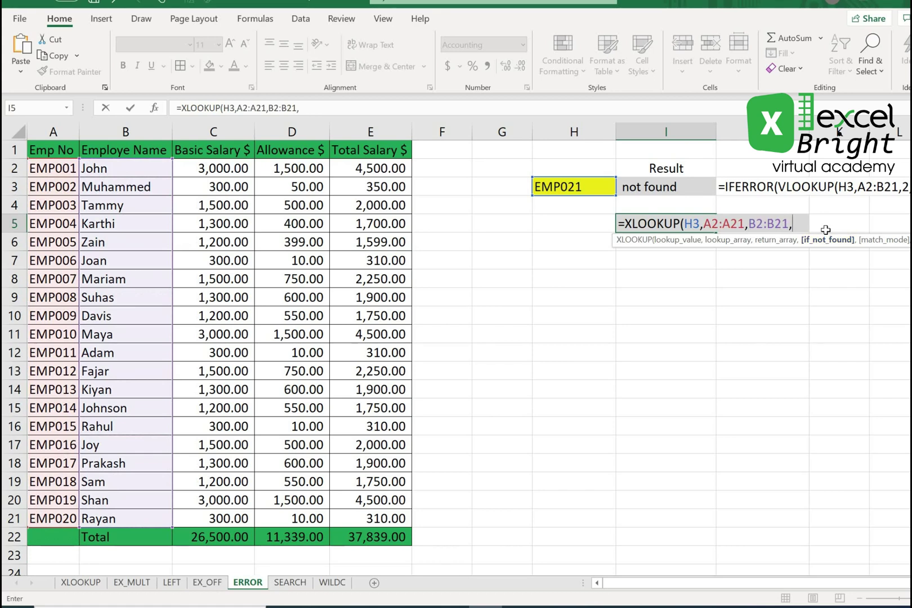
# Give the XLOOKUP in I5 the if_not_found text "not found" and enter the formula.
pyautogui.write('"not f')
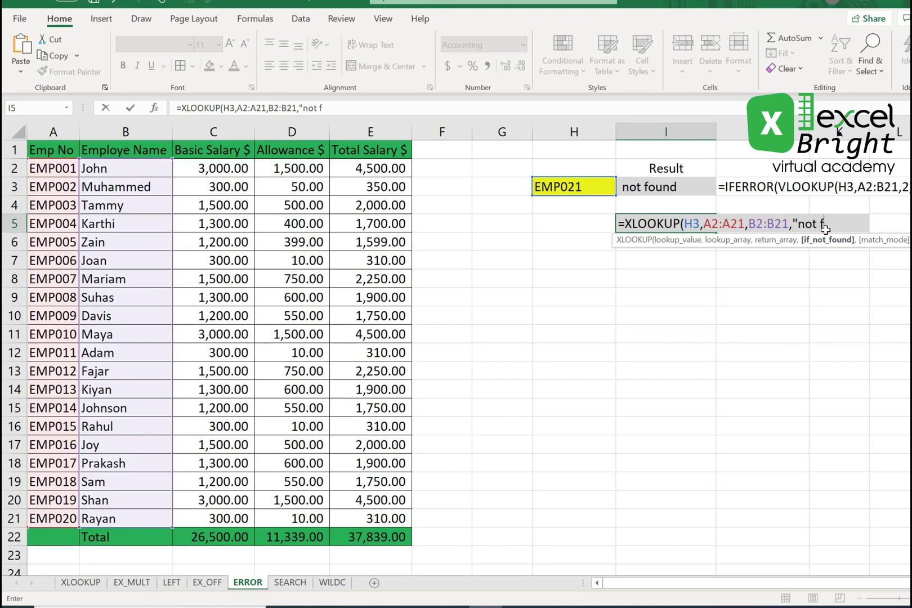
pyautogui.write('o')
pyautogui.write('und")')
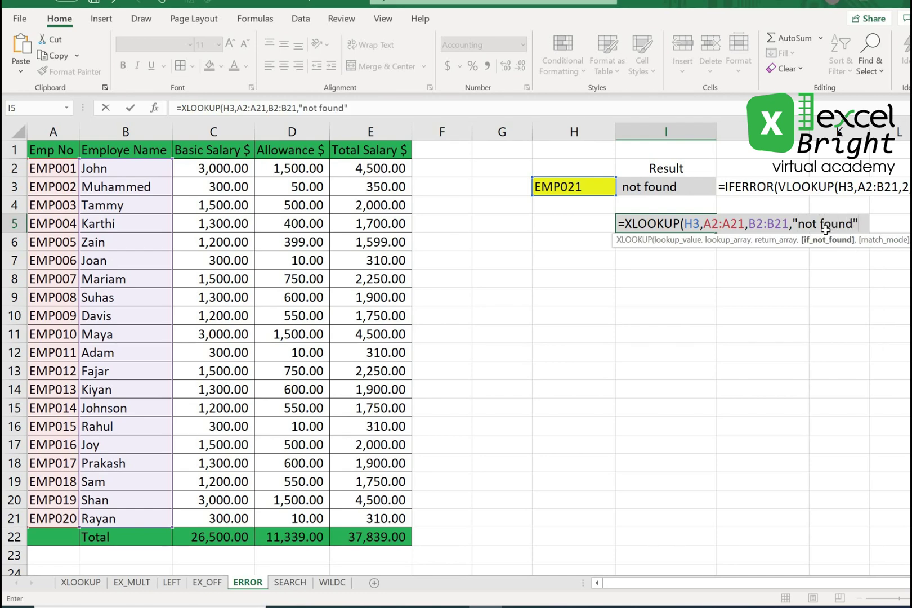
pyautogui.press('Return')
pyautogui.press('Up')
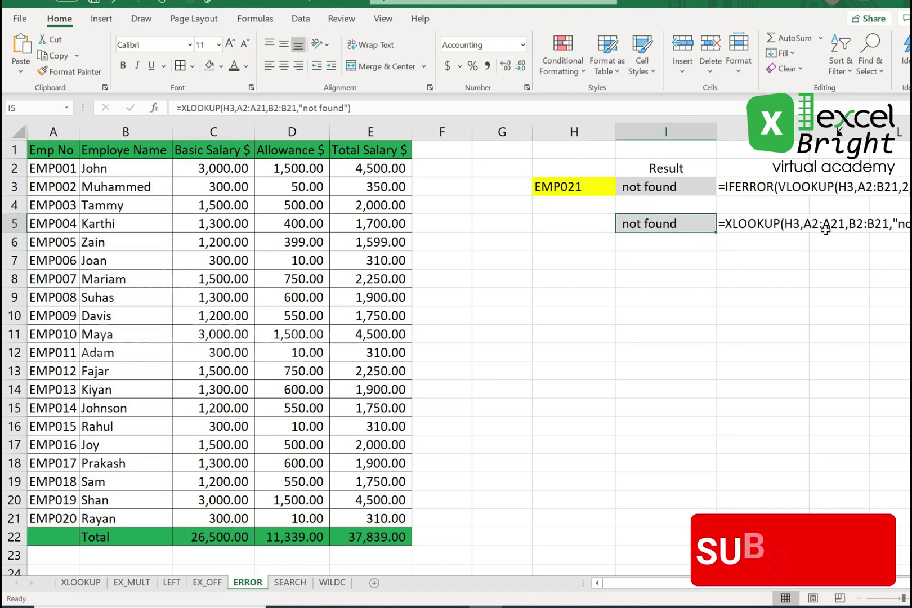
# Examine the XLOOKUP formula in I5 and compare it with the IFERROR-VLOOKUP formula in I3.
pyautogui.click(676, 273)
pyautogui.click(680, 231)
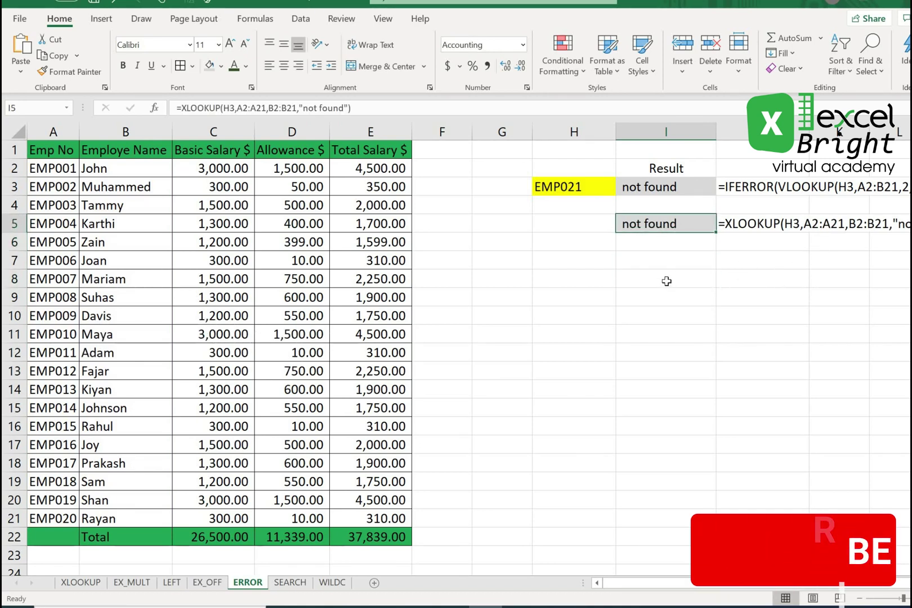
pyautogui.click(669, 277)
pyautogui.click(681, 226)
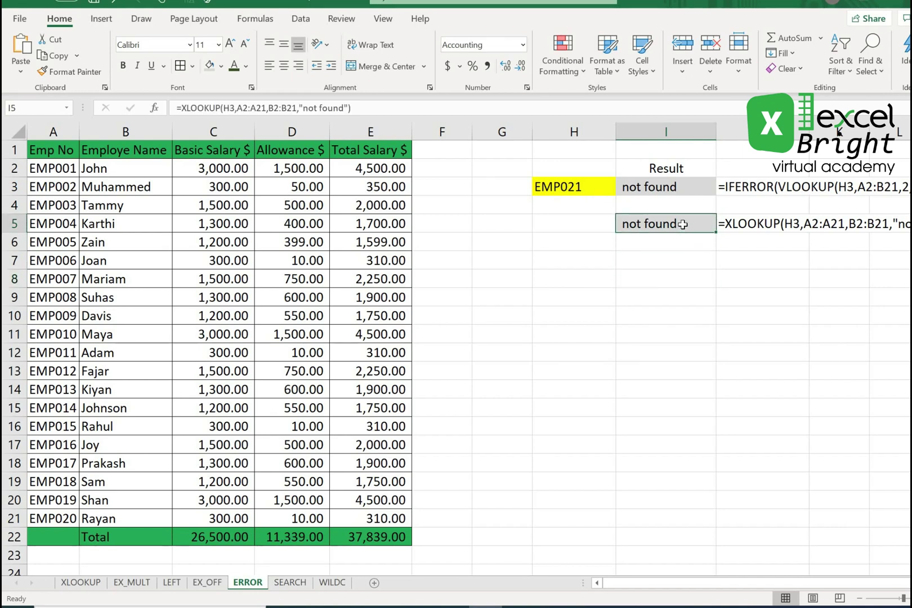
pyautogui.click(689, 308)
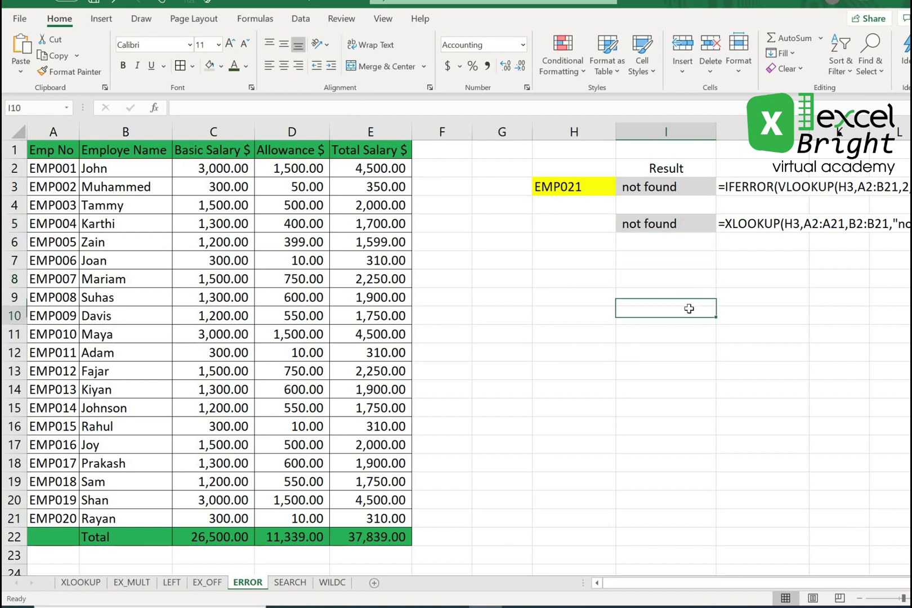
pyautogui.click(683, 224)
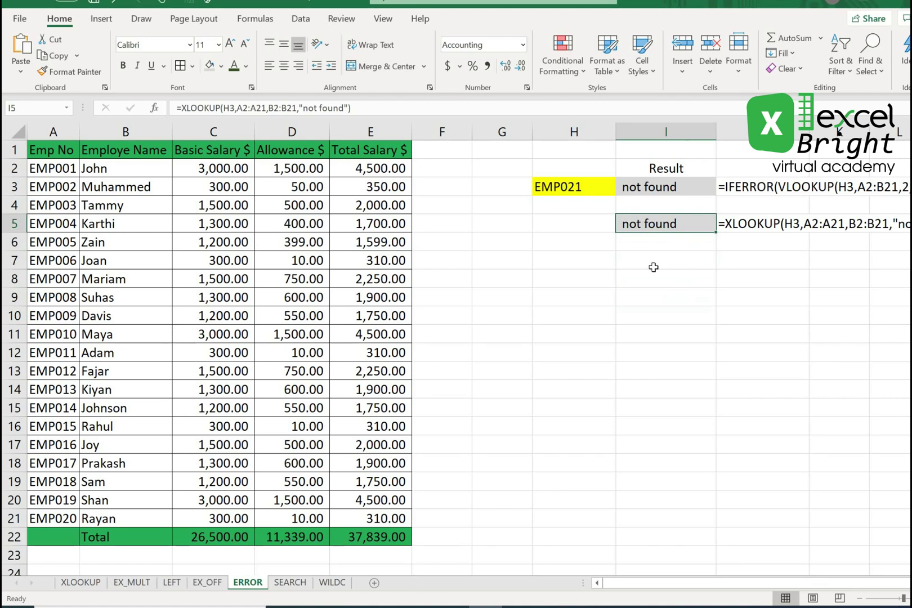
pyautogui.click(669, 188)
pyautogui.click(669, 223)
# On the SEARCH sheet, start an XLOOKUP formula in G3 with F3 as the lookup value.
pyautogui.click(301, 581)
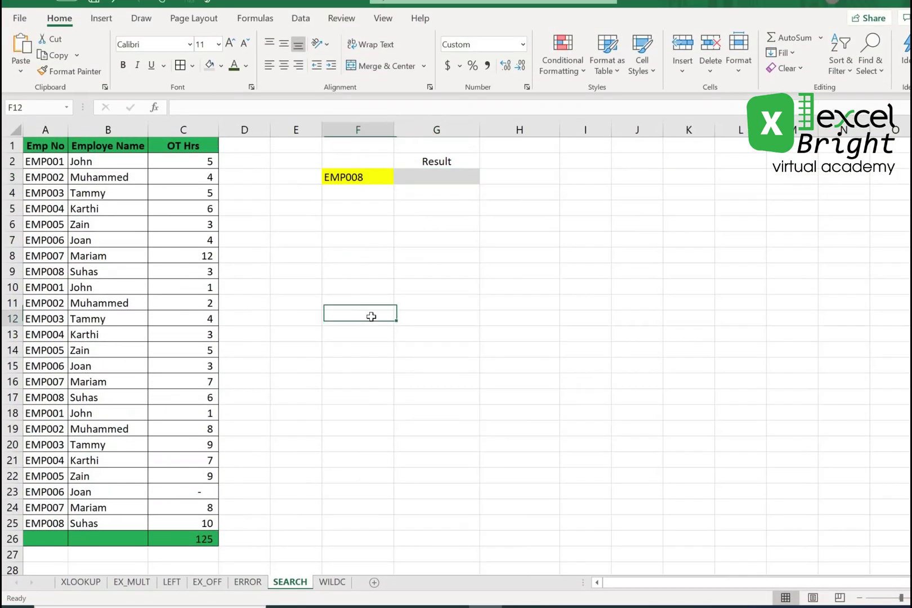
pyautogui.click(443, 176)
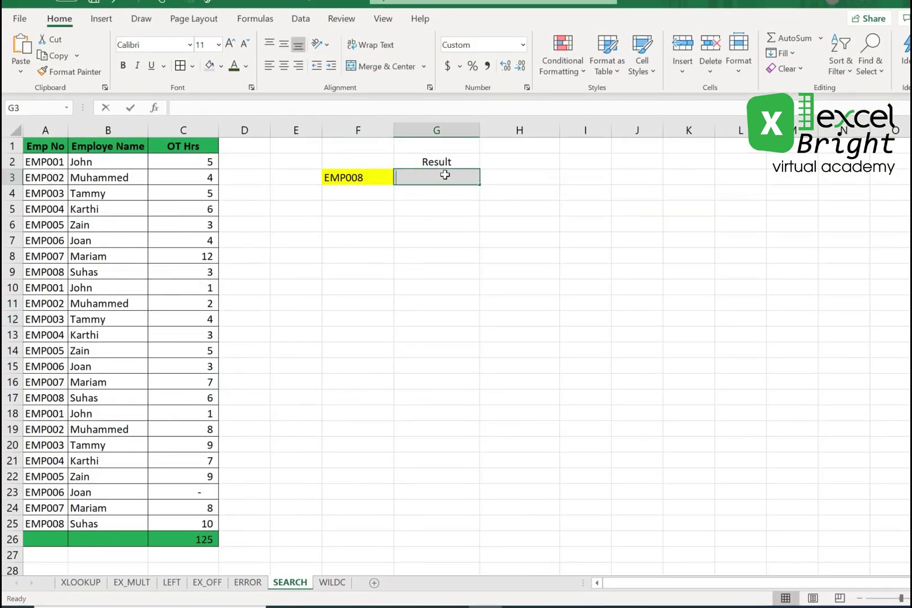
pyautogui.write('=')
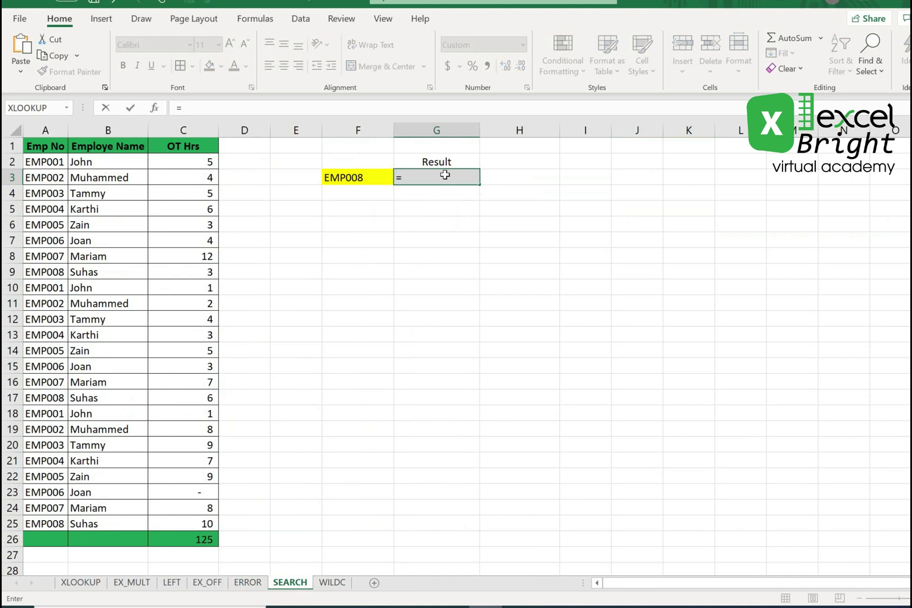
pyautogui.write('xl')
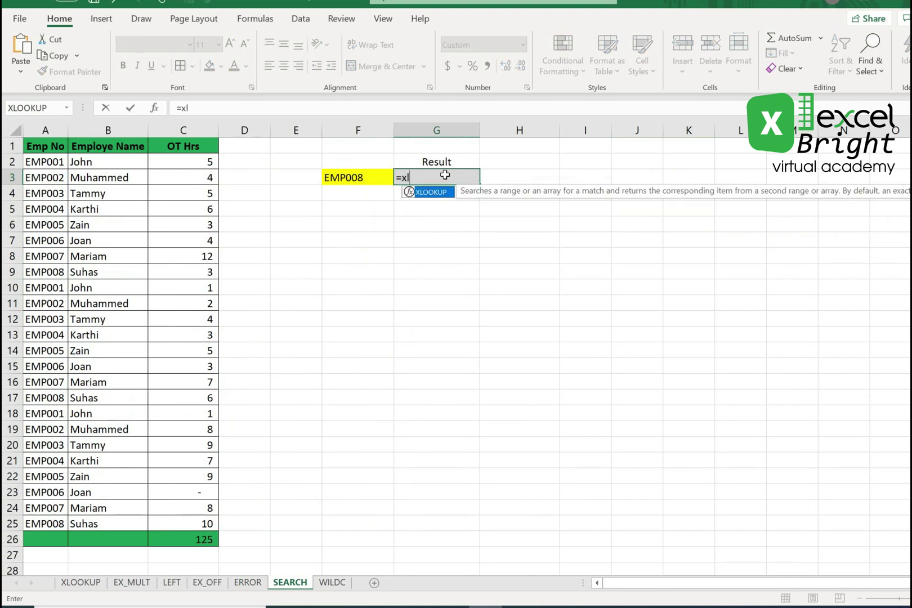
pyautogui.press('Tab')
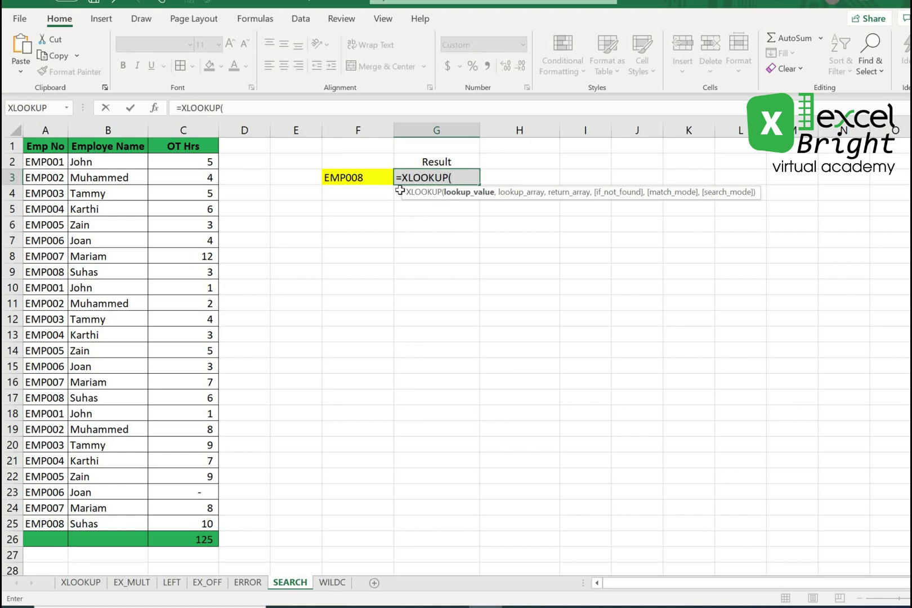
pyautogui.click(369, 178)
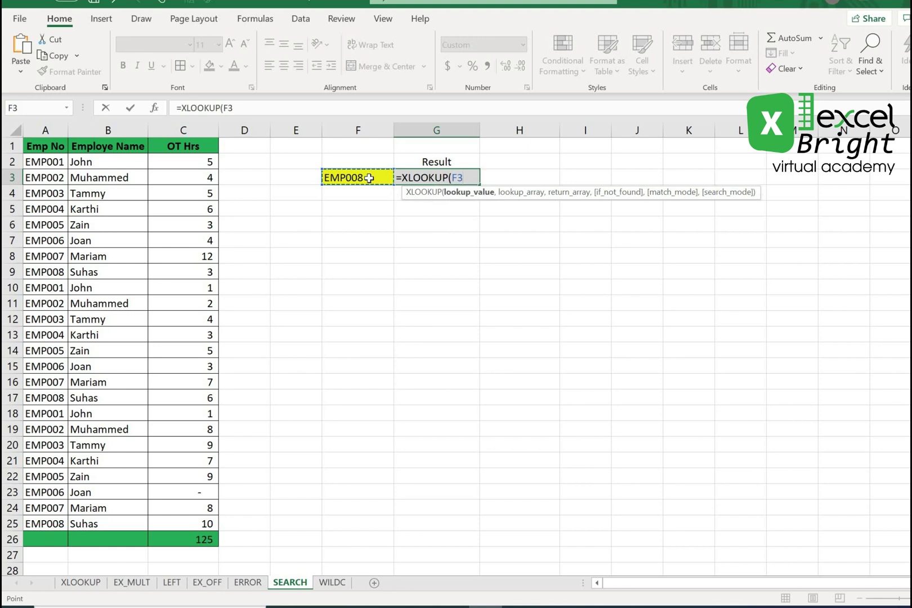
pyautogui.write(',')
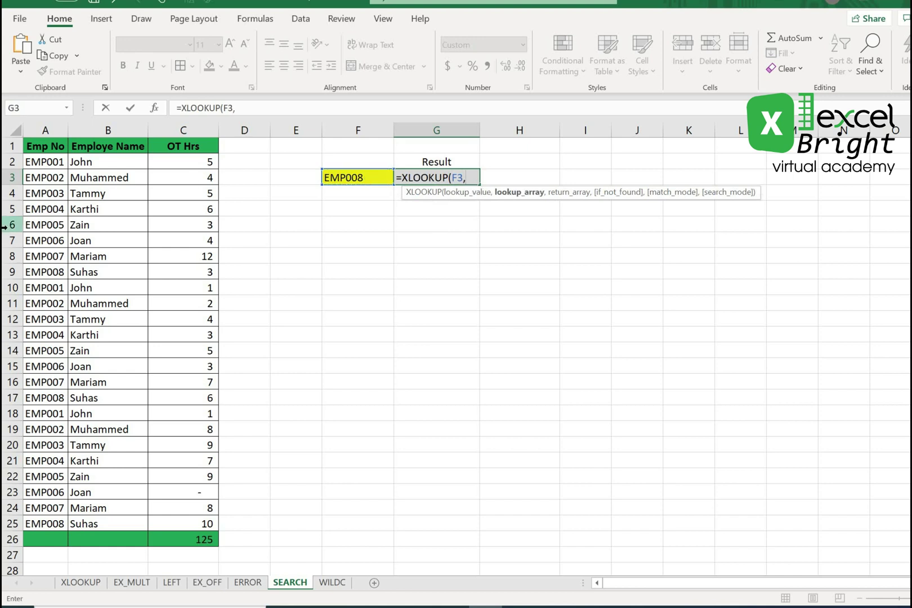
# Set the XLOOKUP's lookup array to A2:A25 and its return array to C2:C25.
pyautogui.moveTo(53, 162); pyautogui.dragTo(57, 516)
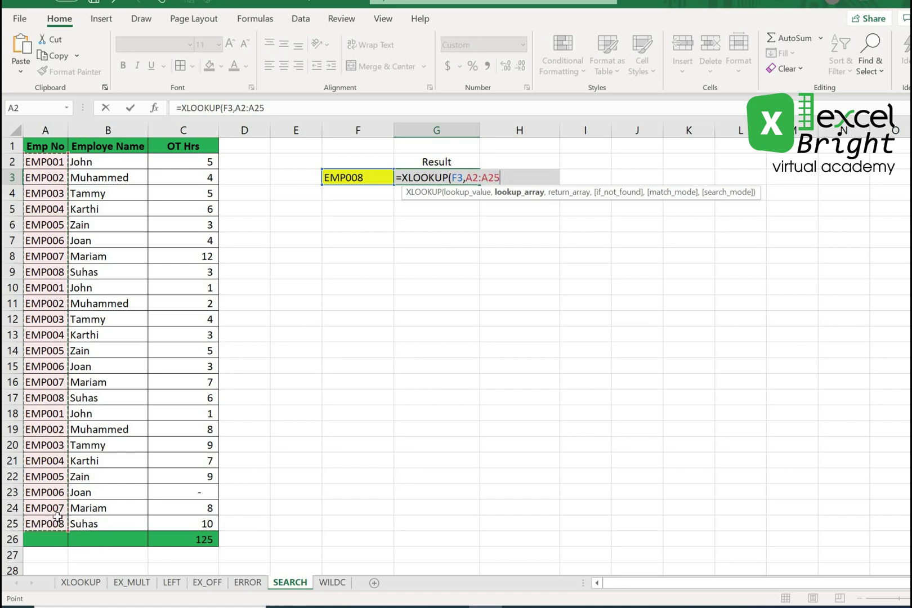
pyautogui.write(',')
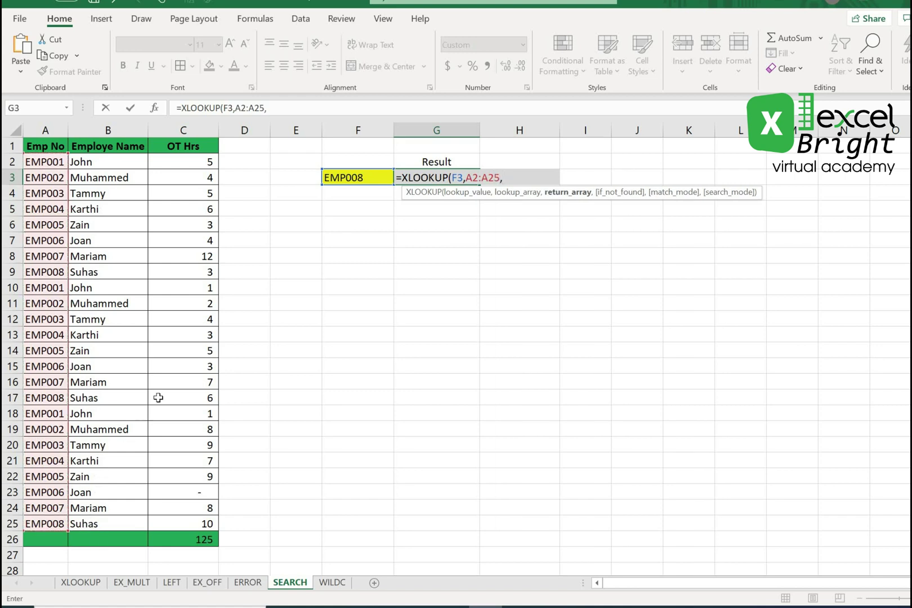
pyautogui.moveTo(192, 164); pyautogui.dragTo(197, 522)
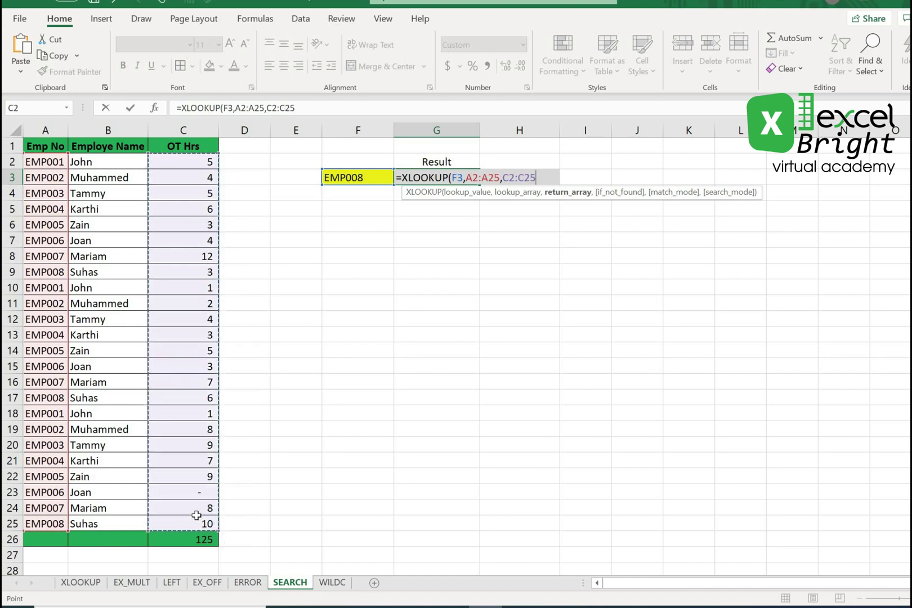
pyautogui.write(',')
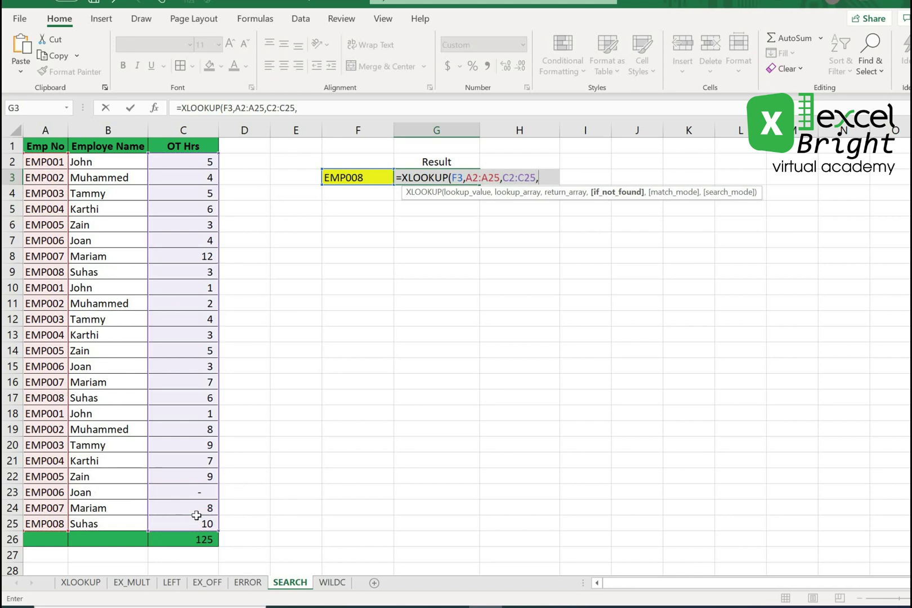
# Leave if_not_found and match_mode empty, set search_mode to -1 (last-to-first), and enter the formula in G3.
pyautogui.write(',')
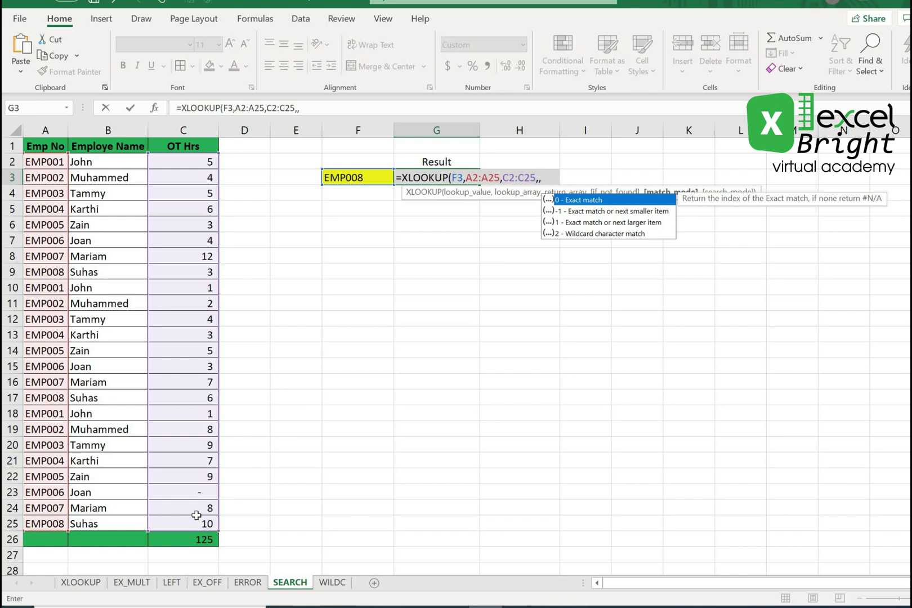
pyautogui.write(',')
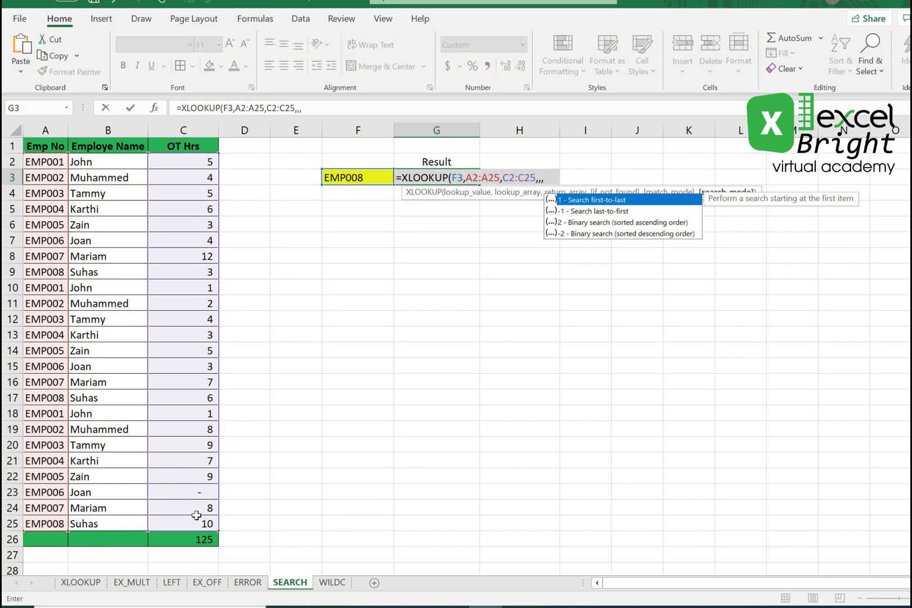
pyautogui.write('-1)')
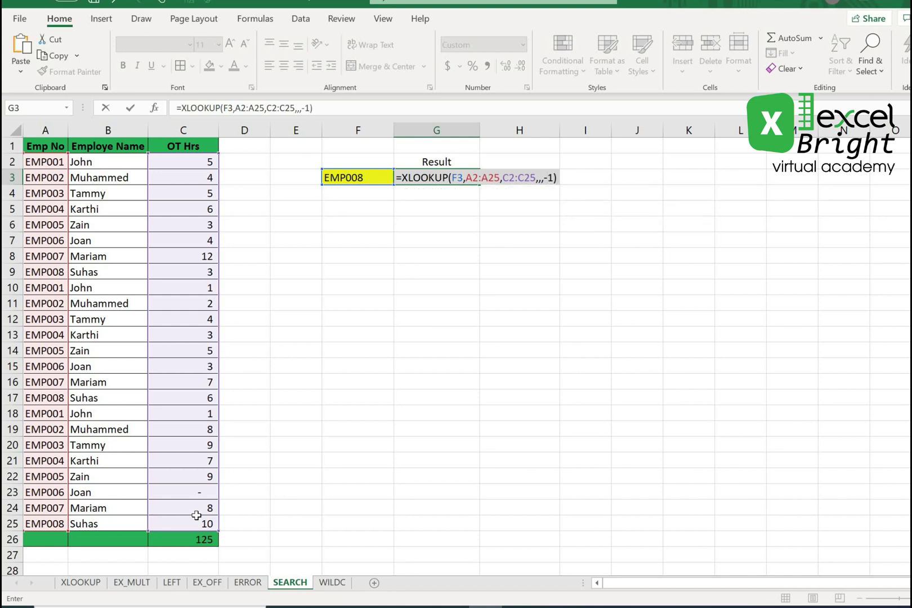
pyautogui.press('Return')
pyautogui.press('Up')
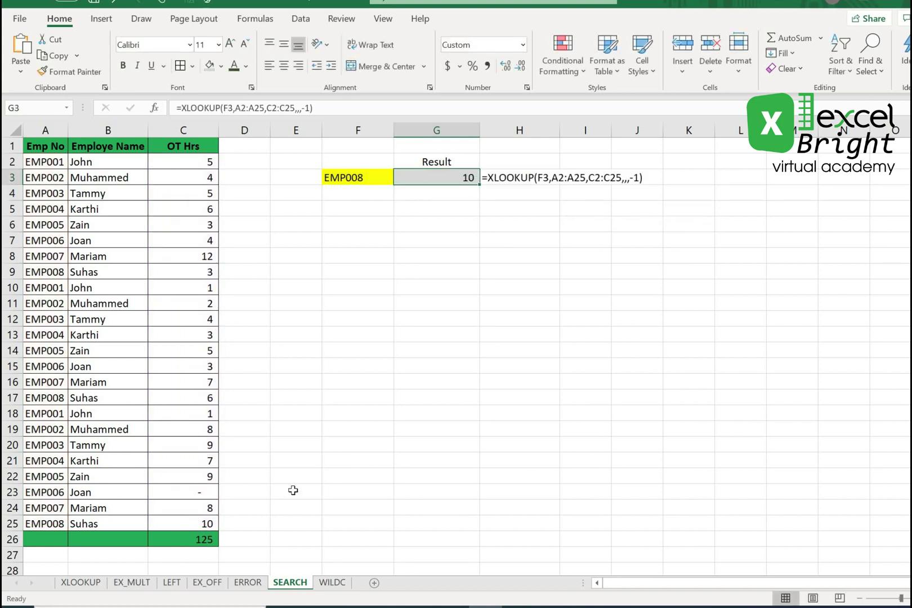
# Compare the OT hours in the first and last EMP008 rows of the table.
pyautogui.click(366, 182)
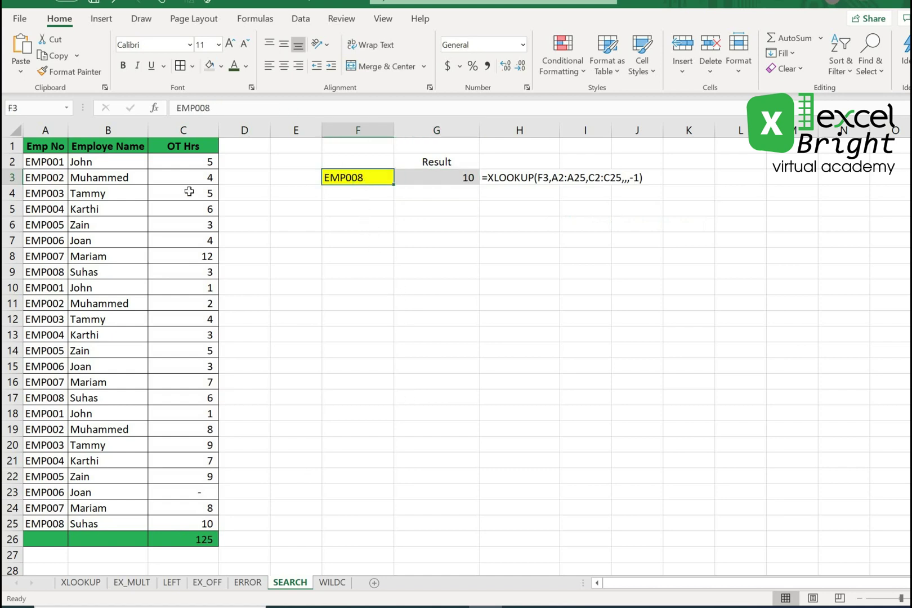
pyautogui.click(42, 271)
pyautogui.press('Right')
pyautogui.press('Right')
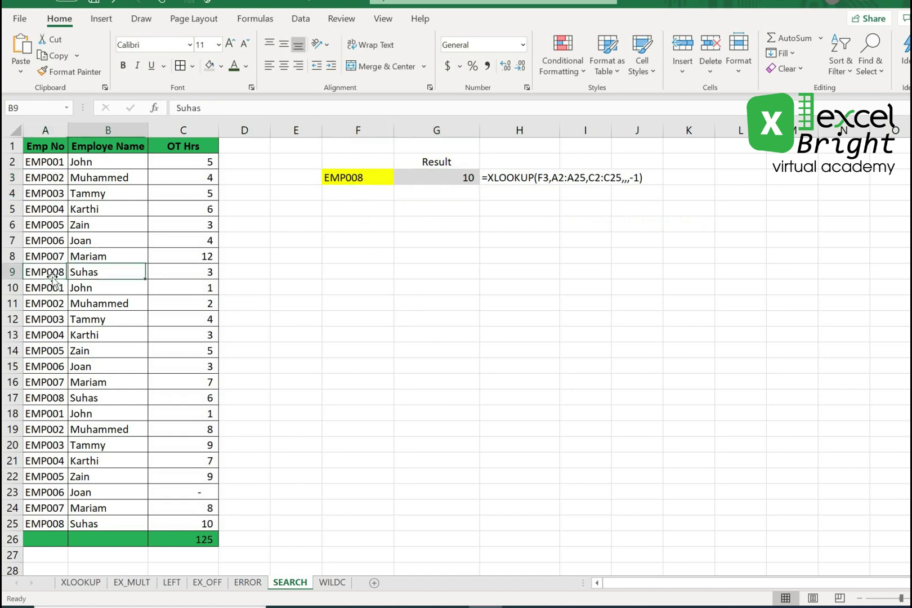
pyautogui.click(53, 522)
pyautogui.press('Right')
pyautogui.press('Right')
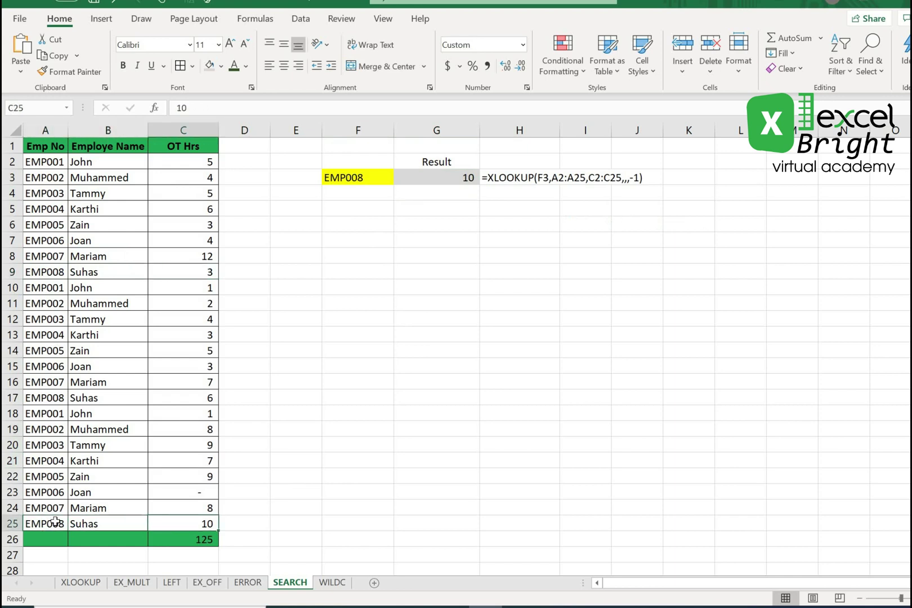
# Change the search_mode of the XLOOKUP in G3 to 1 (first-to-last).
pyautogui.click(433, 176)
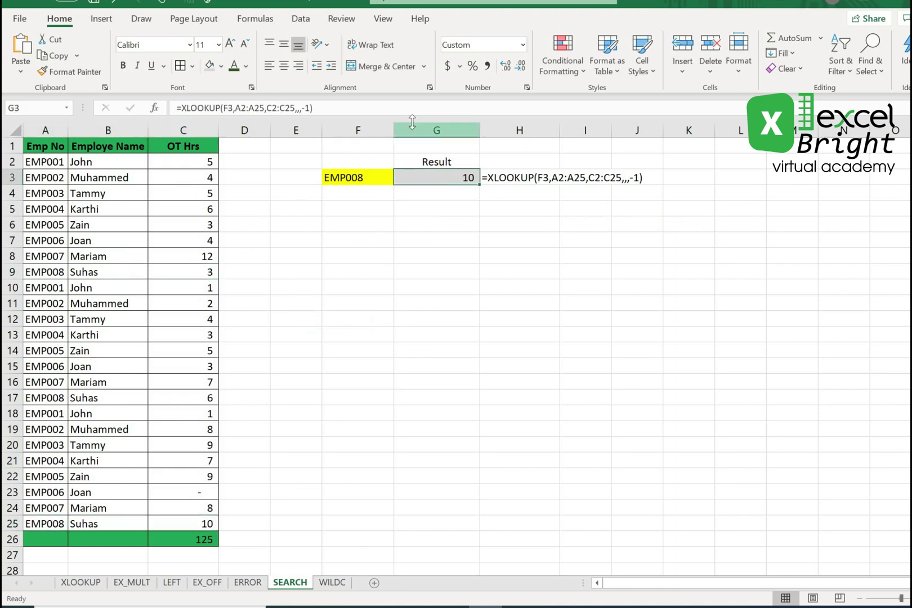
pyautogui.click(305, 108)
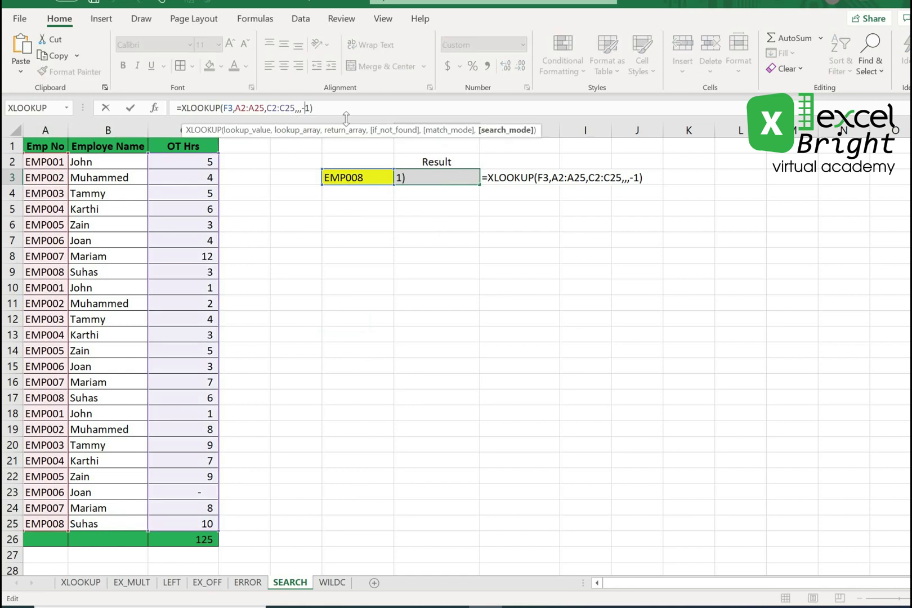
pyautogui.press('BackSpace')
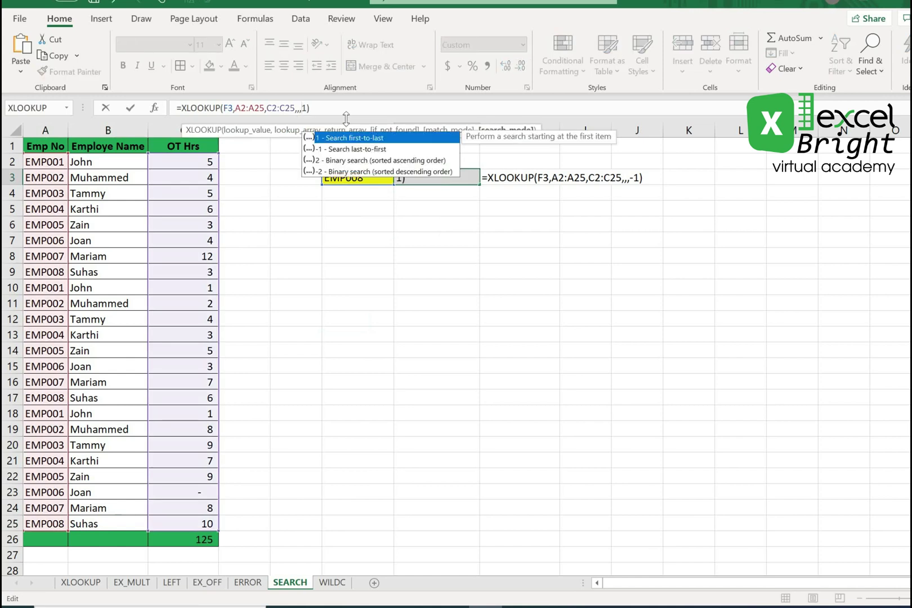
pyautogui.press('Return')
pyautogui.press('Up')
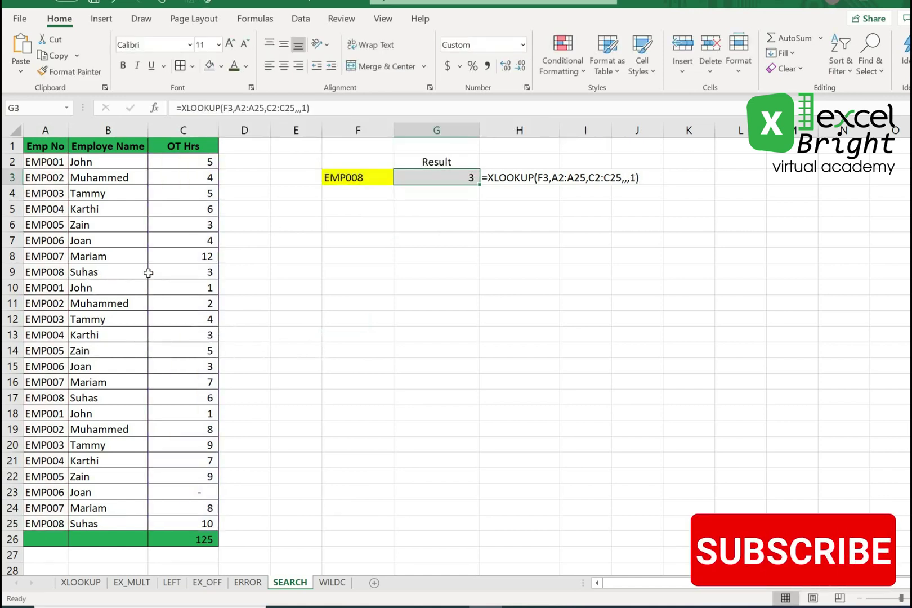
# Restore the search_mode of the XLOOKUP in G3 to -1 (last-to-first).
pyautogui.doubleClick(450, 174)
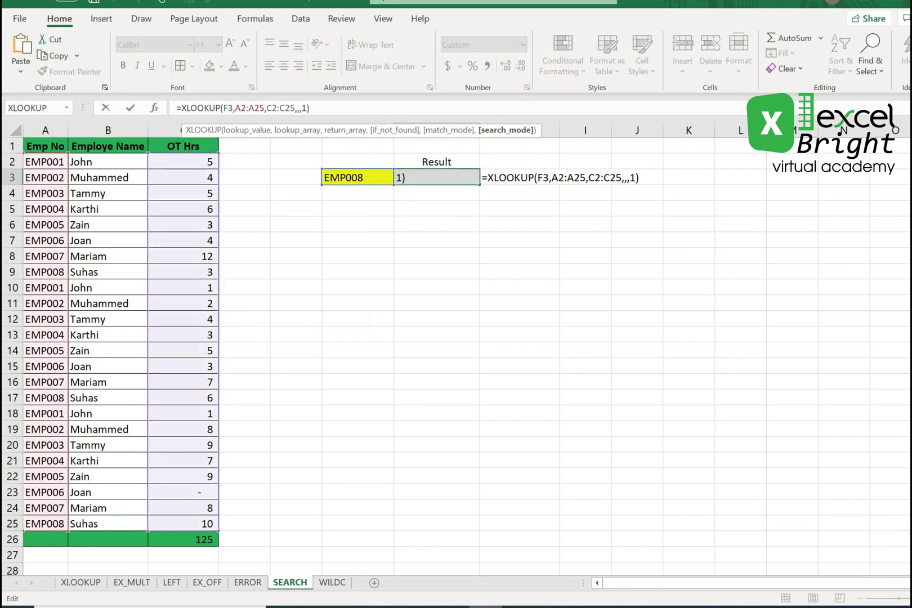
pyautogui.write('-')
pyautogui.press('Return')
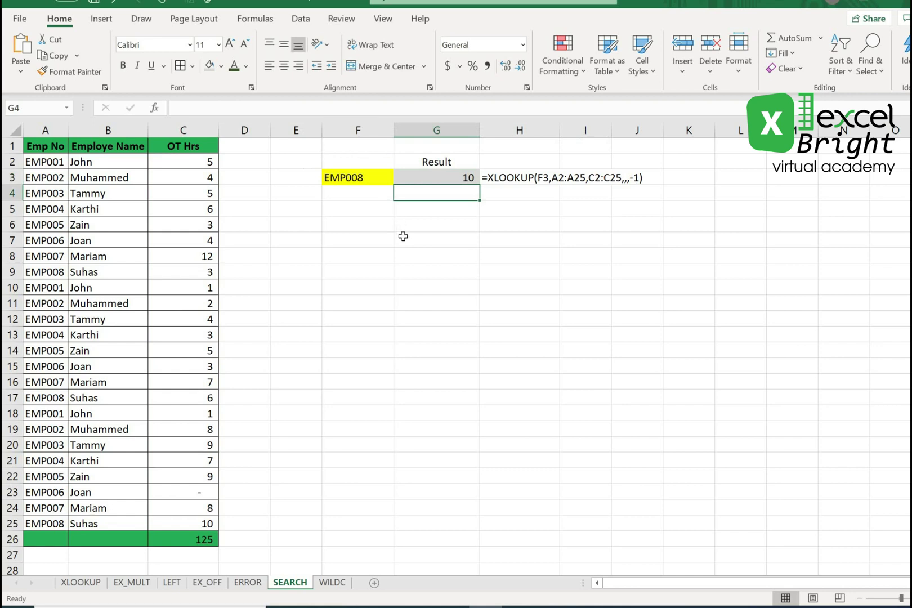
pyautogui.click(458, 180)
pyautogui.click(459, 180)
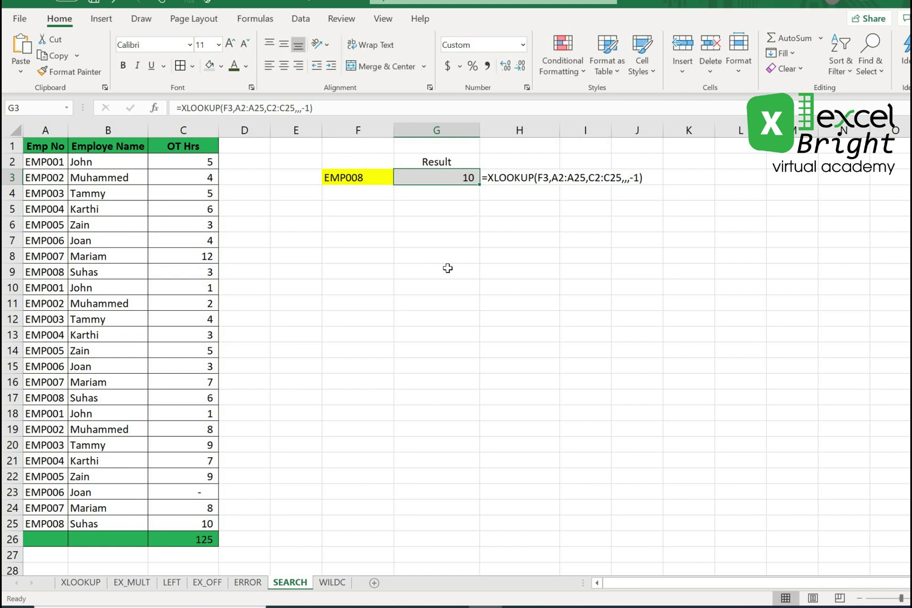
pyautogui.click(447, 268)
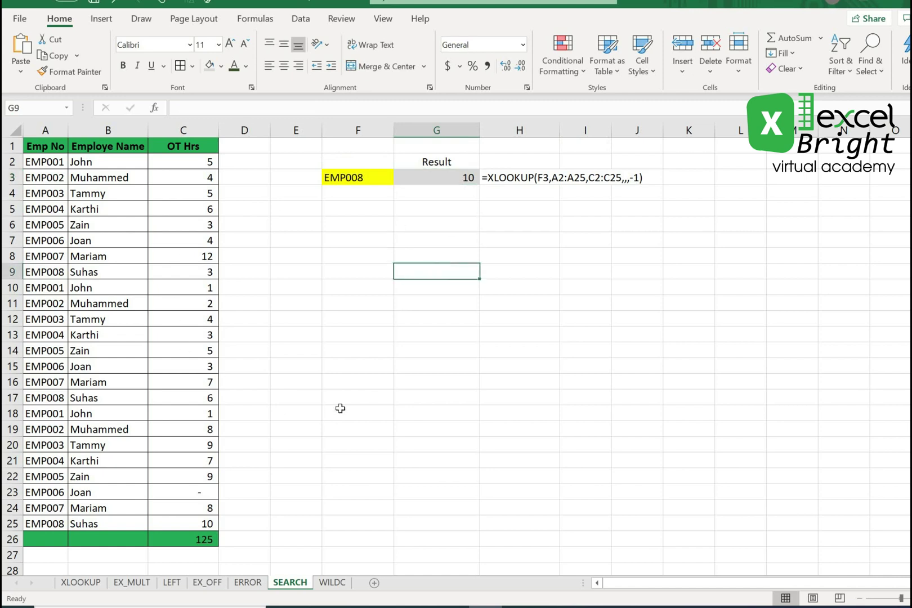
# Switch to the WILDC sheet and start an XLOOKUP formula in G7.
pyautogui.click(331, 583)
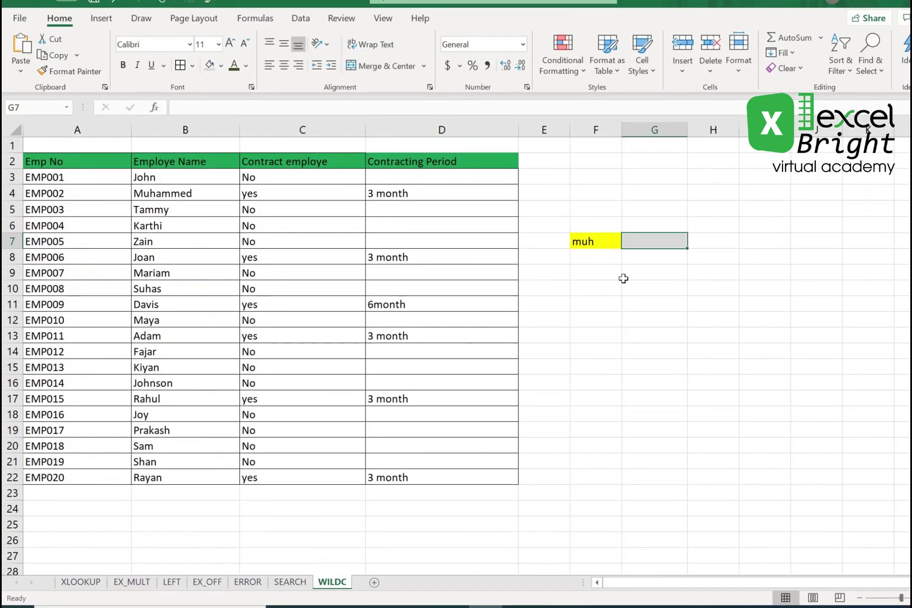
pyautogui.click(591, 242)
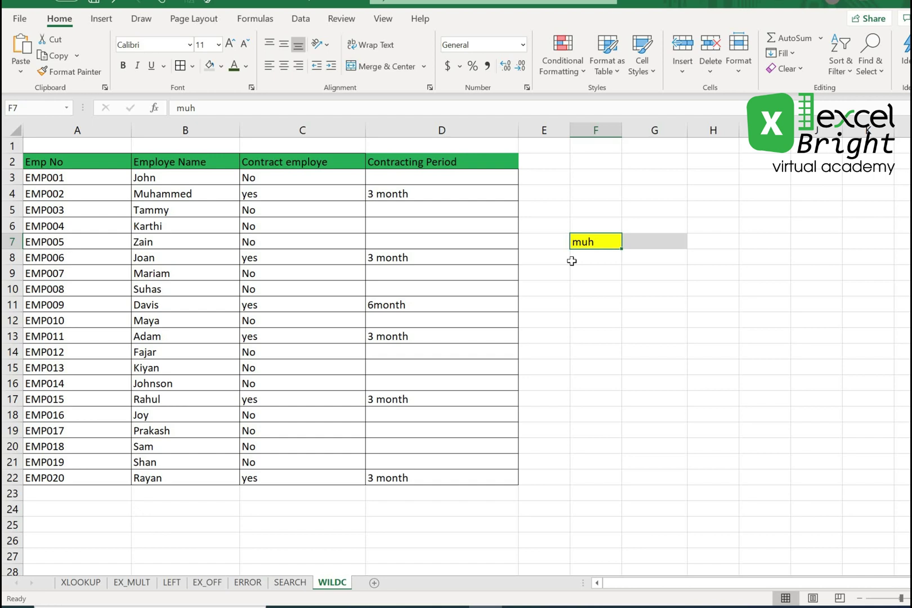
pyautogui.press('Right')
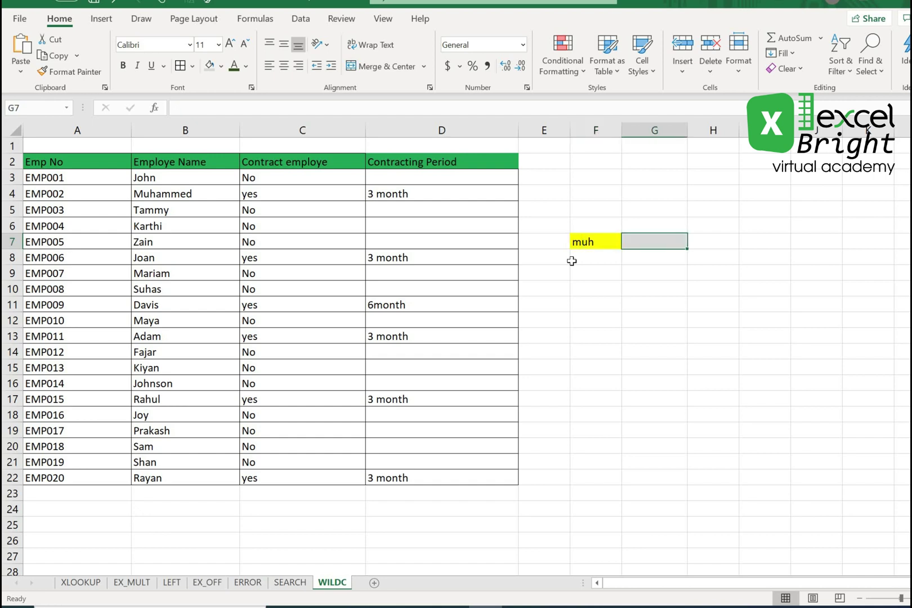
pyautogui.write('=')
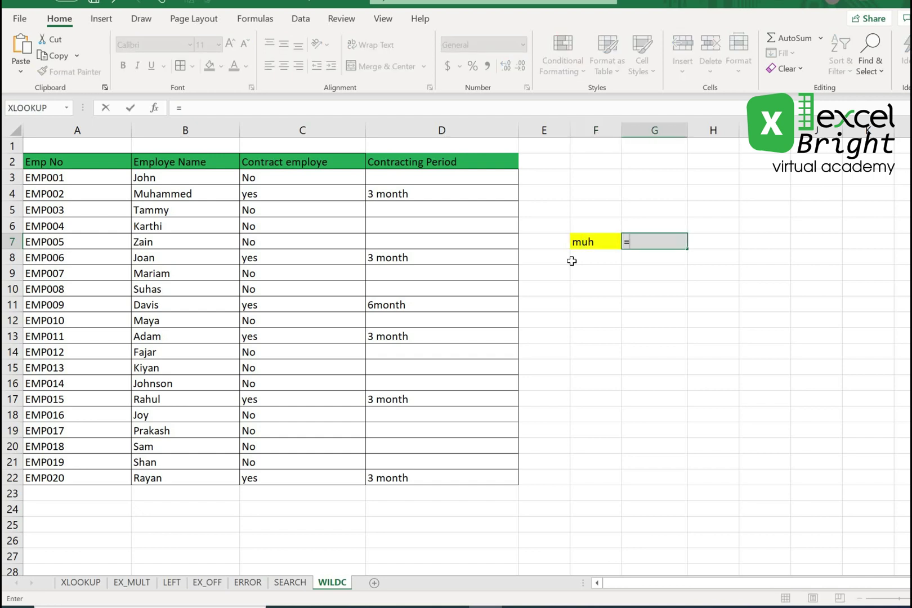
pyautogui.write('xl')
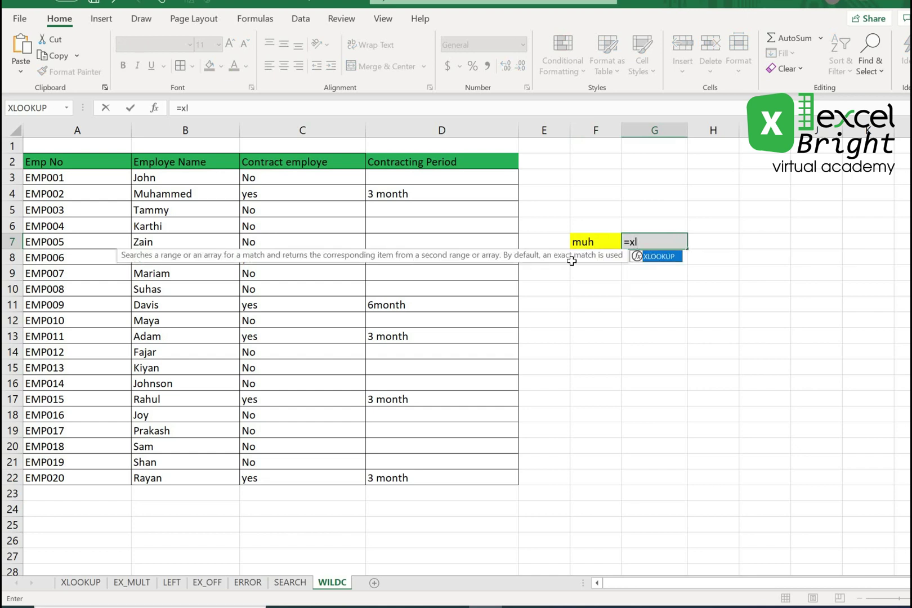
pyautogui.press('Tab')
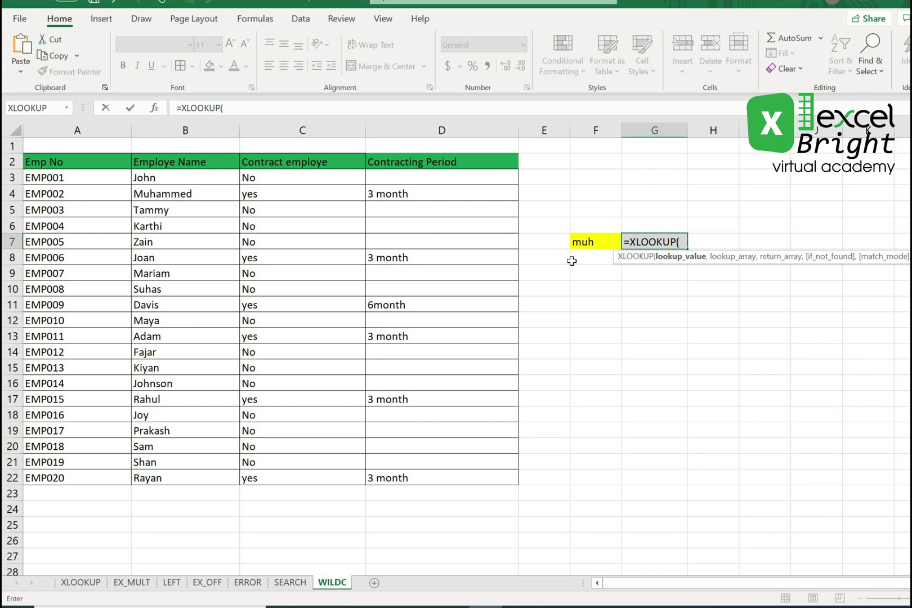
# Set the XLOOKUP's lookup value to "*"&F7&"*" so it matches partial text from F7.
pyautogui.write('"8')
pyautogui.press('BackSpace')
pyautogui.write('*')
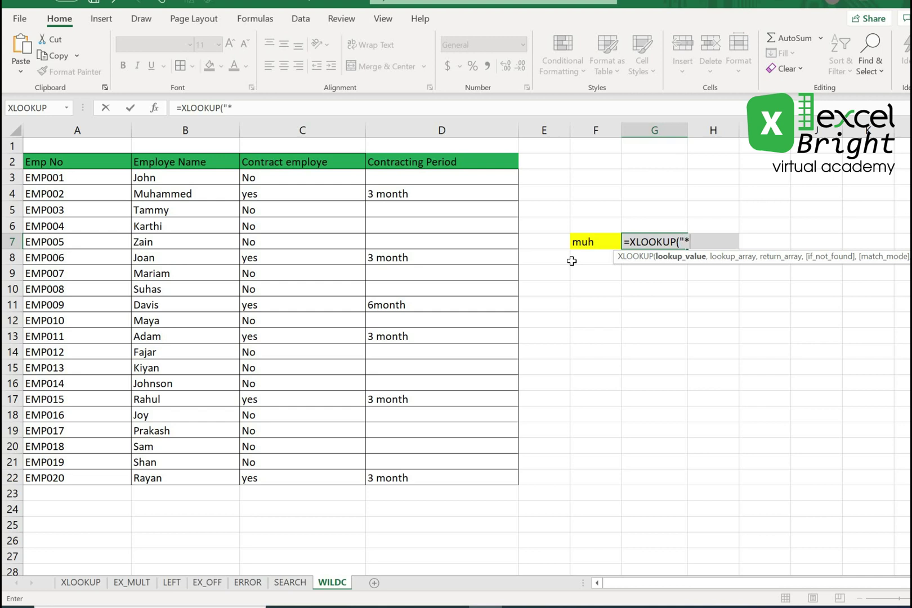
pyautogui.write('"&')
pyautogui.click(592, 244)
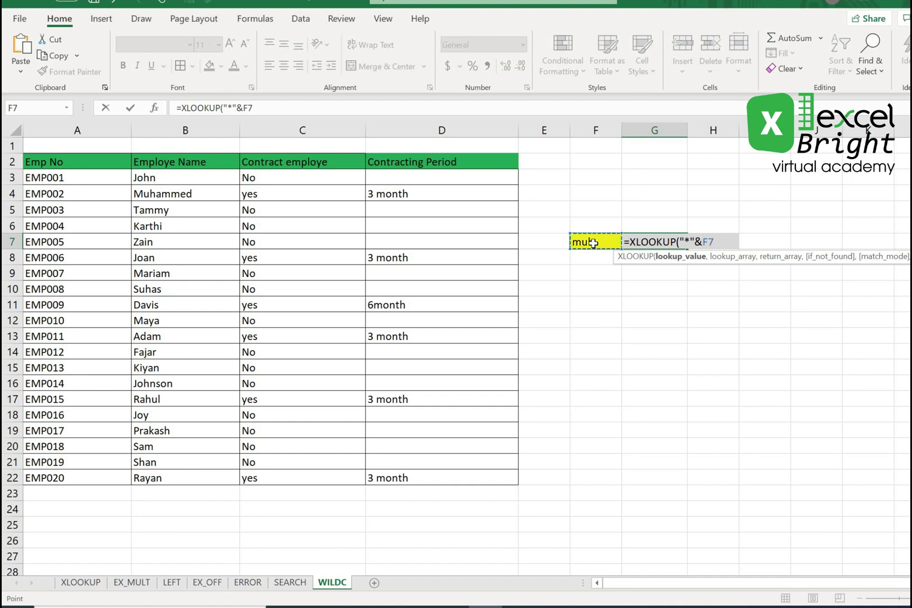
pyautogui.write('&"*",')
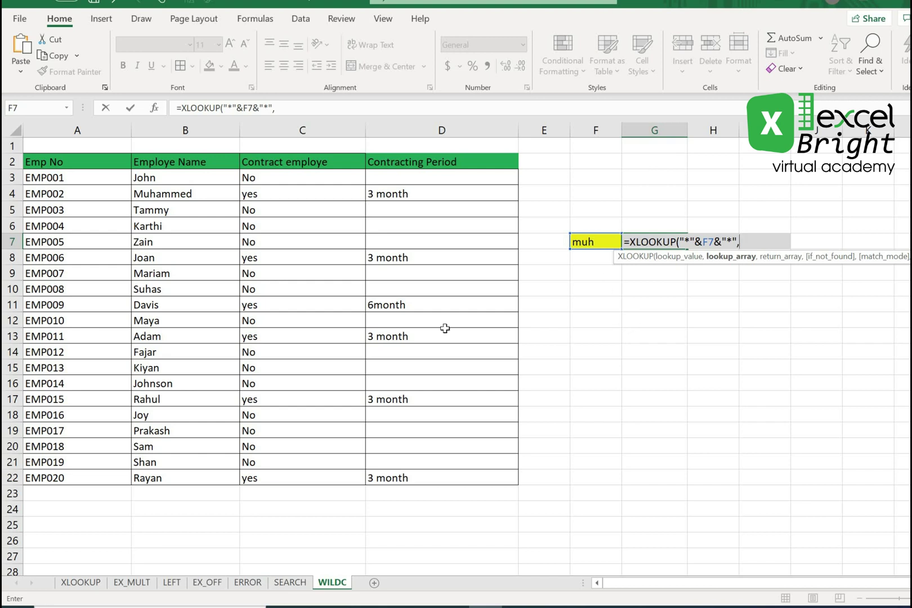
# Complete the XLOOKUP in G7 with B3:B22 as both the lookup array and the return array.
pyautogui.moveTo(145, 178); pyautogui.dragTo(159, 470)
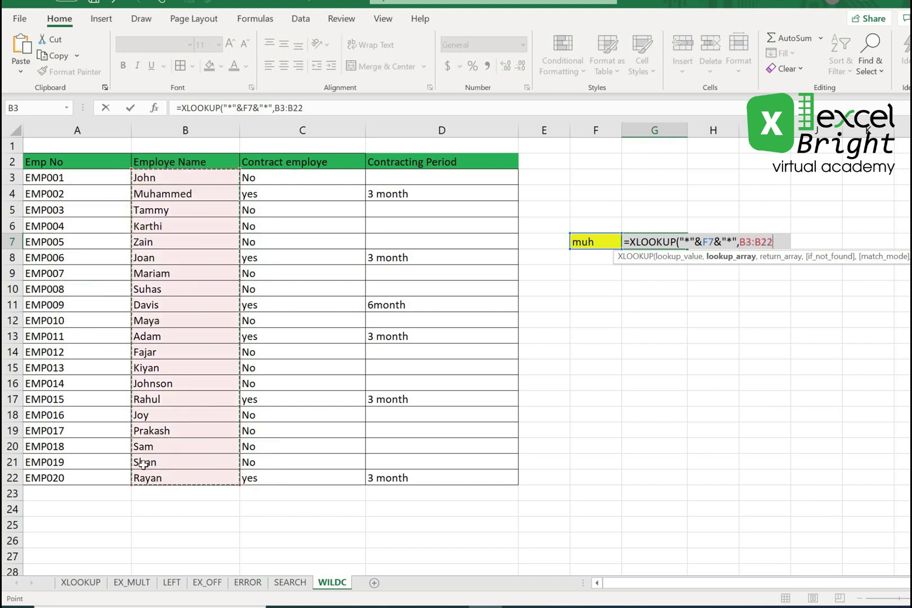
pyautogui.write(',')
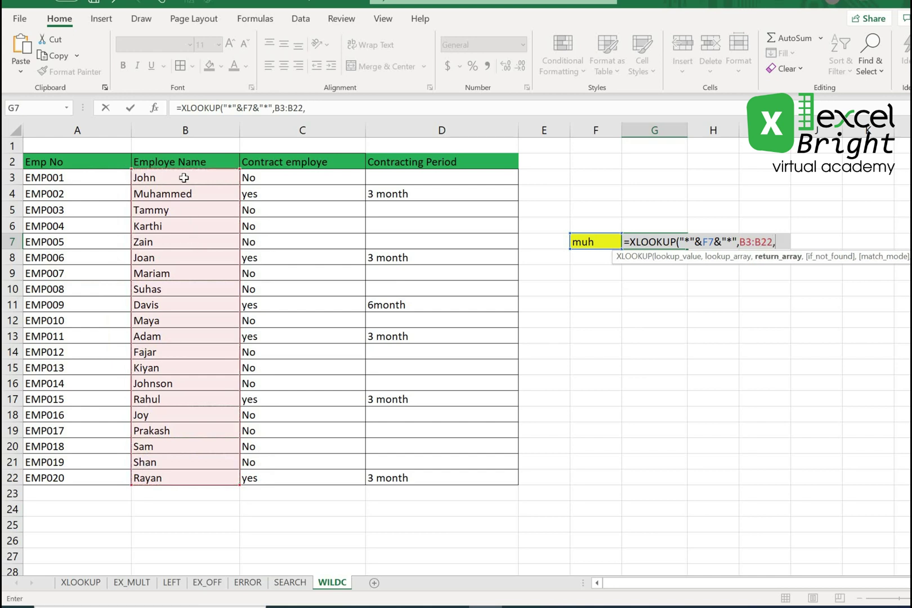
pyautogui.moveTo(183, 179); pyautogui.dragTo(195, 468)
pyautogui.write(')')
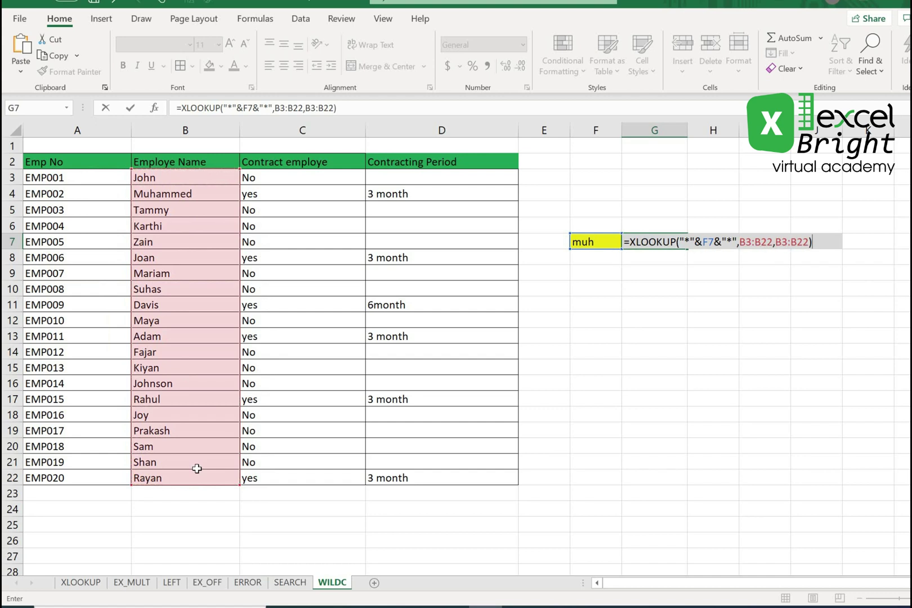
pyautogui.press('Return')
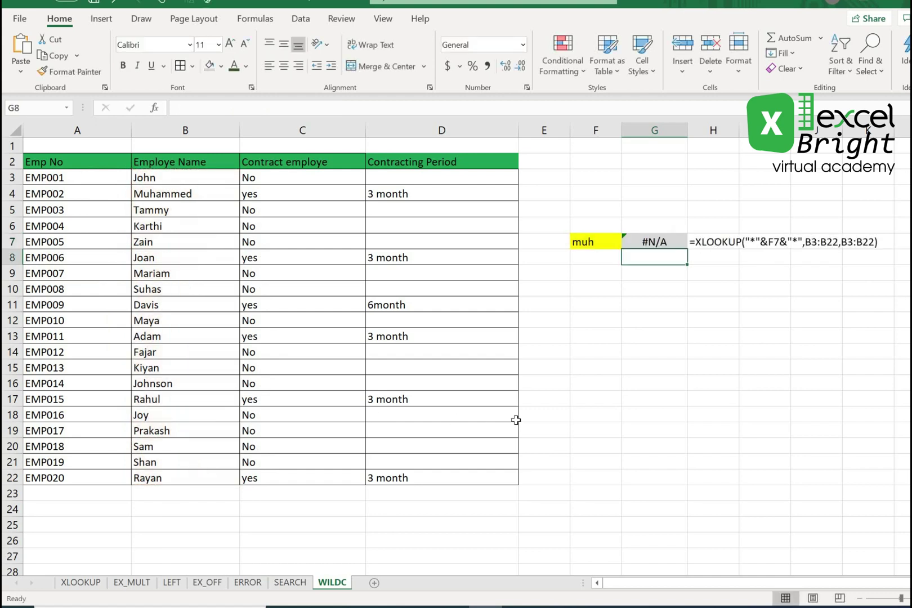
# Extend the XLOOKUP in G7 with an empty if_not_found argument and match_mode 2 for wildcard character matching.
pyautogui.click(656, 241)
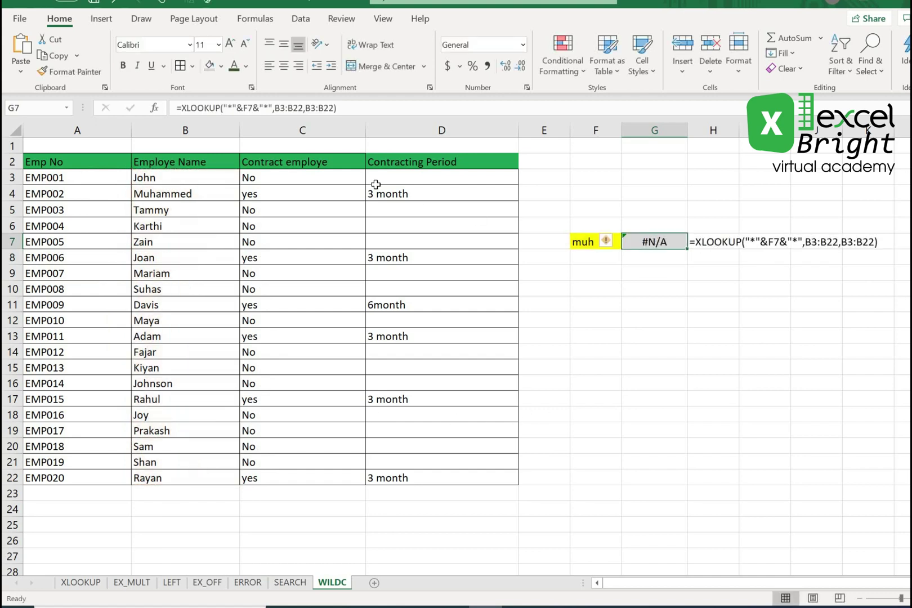
pyautogui.click(354, 108)
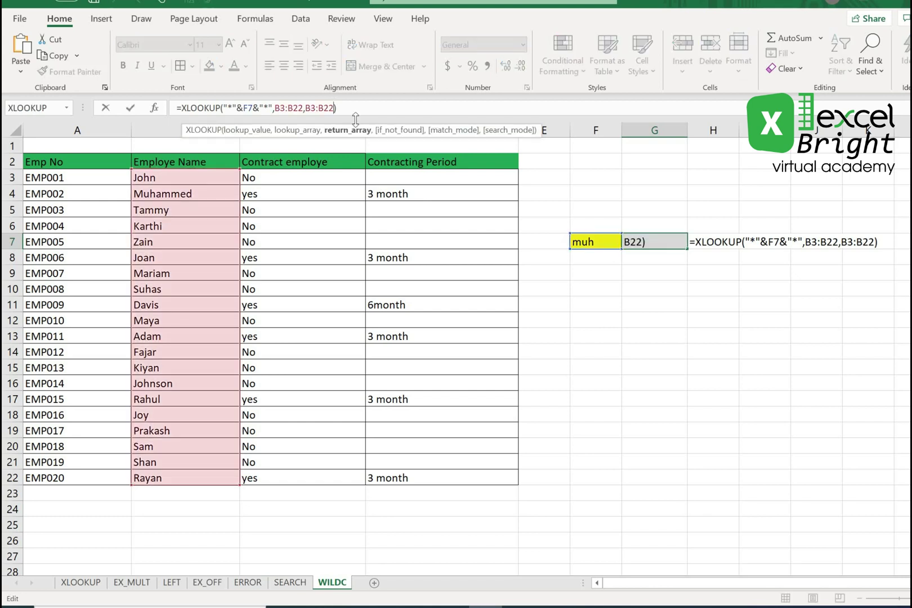
pyautogui.press('BackSpace')
pyautogui.write(',')
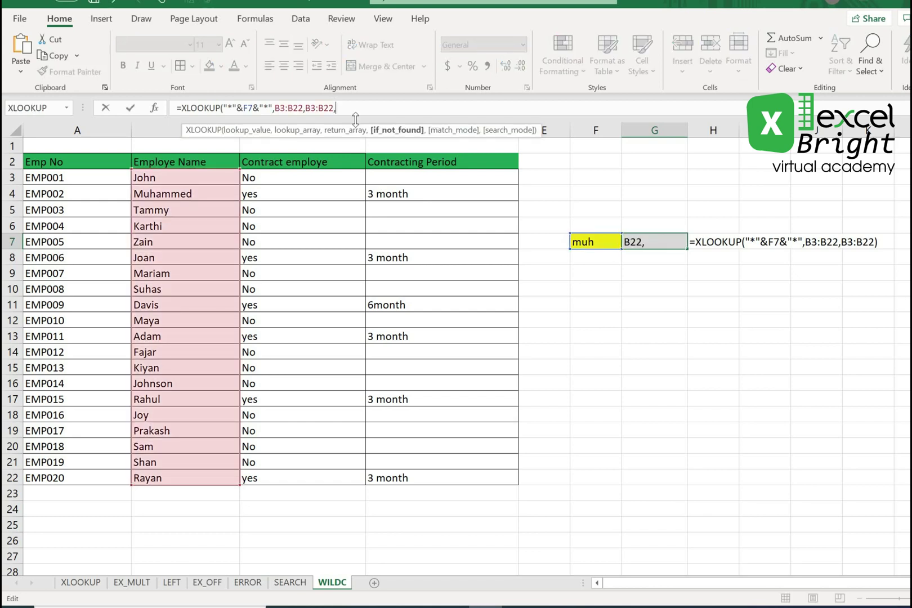
pyautogui.write(',')
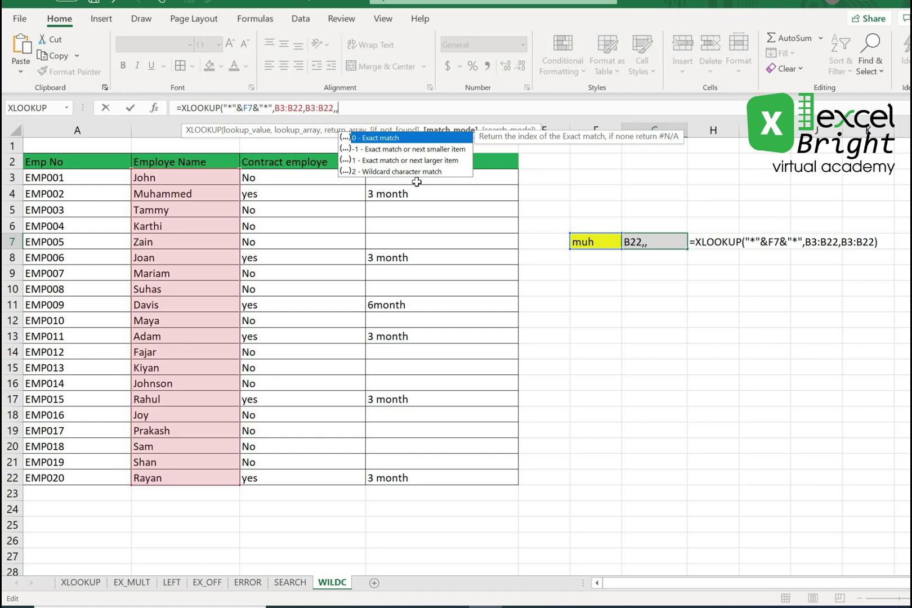
pyautogui.write('2)')
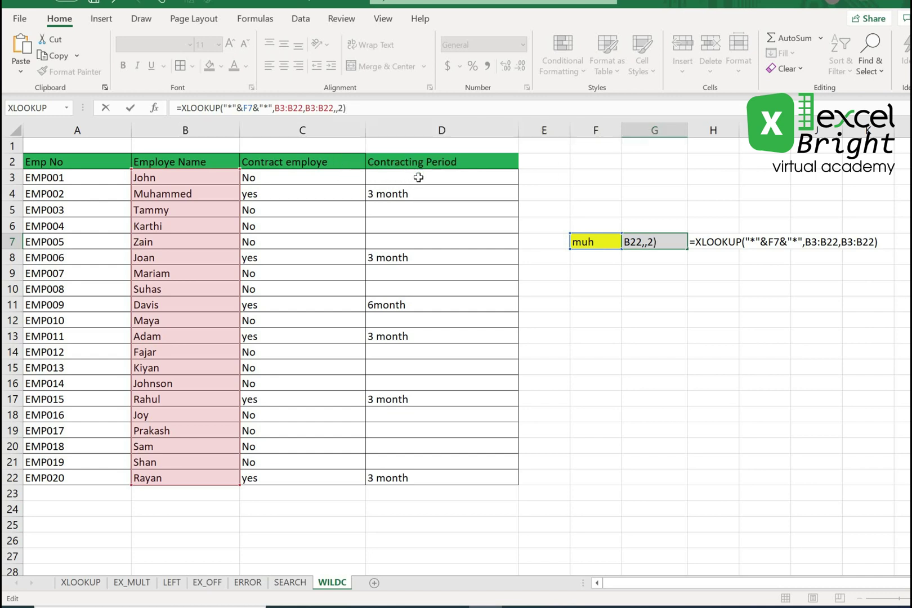
pyautogui.press('Return')
pyautogui.press('Up')
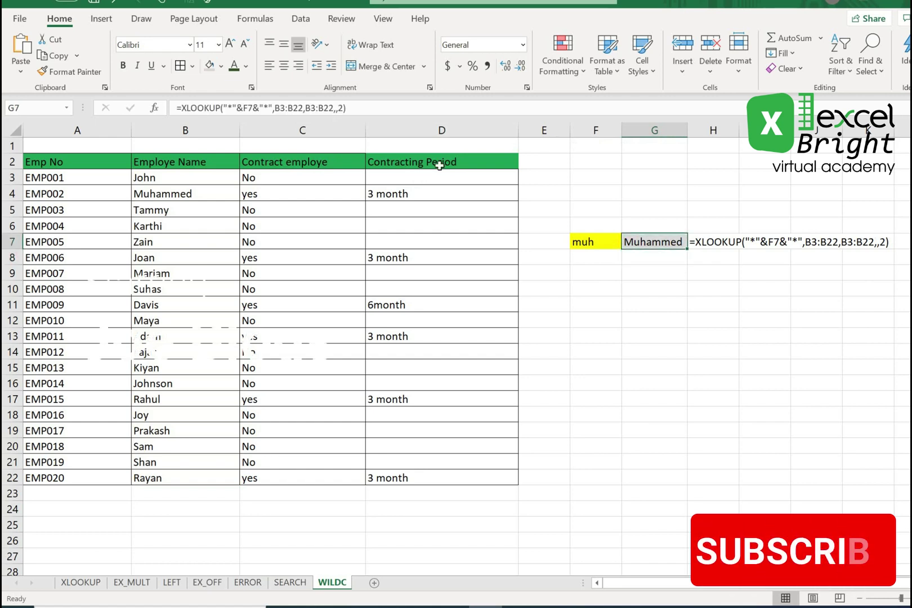
# Change the partial search text in F7 to Kar to test the wildcard lookup.
pyautogui.click(154, 224)
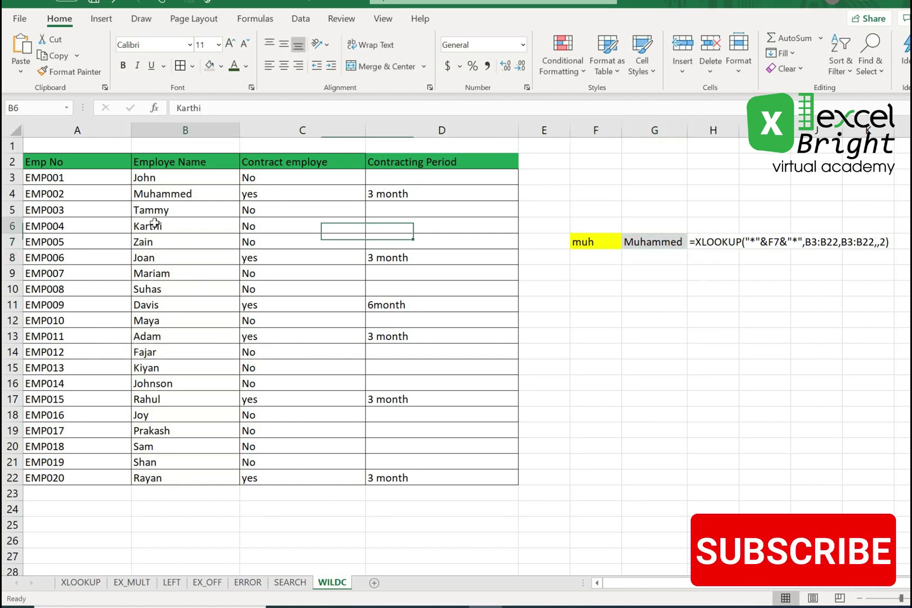
pyautogui.click(608, 244)
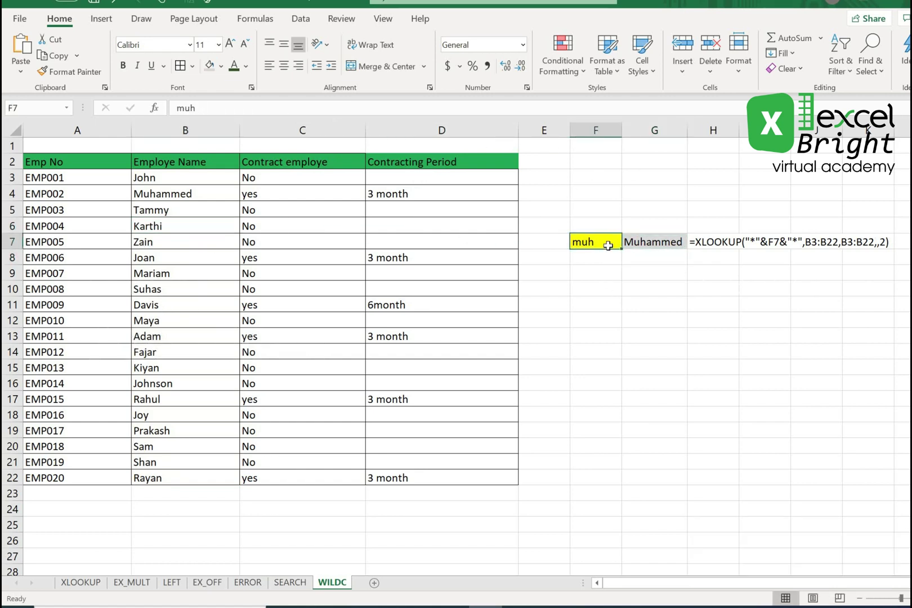
pyautogui.write('Kar')
pyautogui.press('Return')
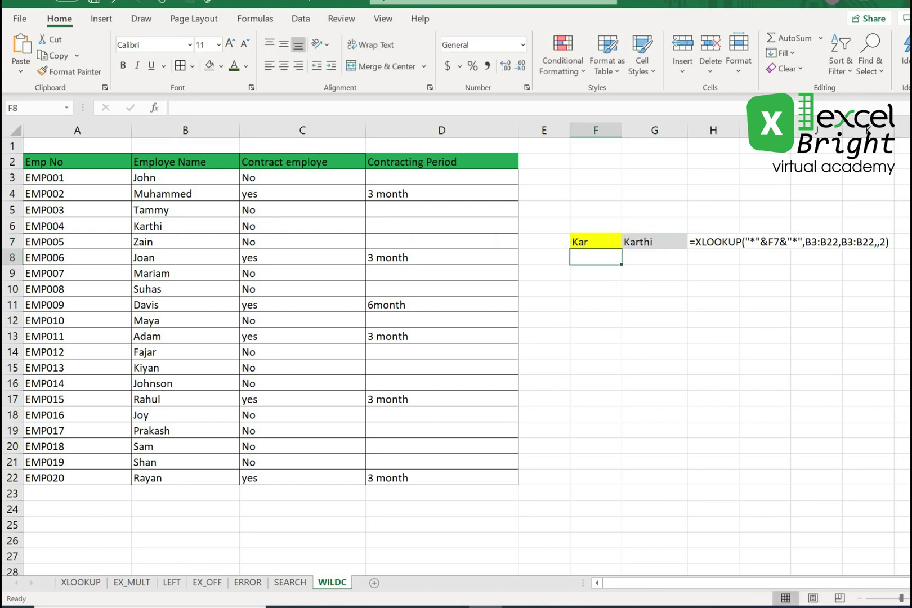
pyautogui.click(662, 306)
pyautogui.click(661, 242)
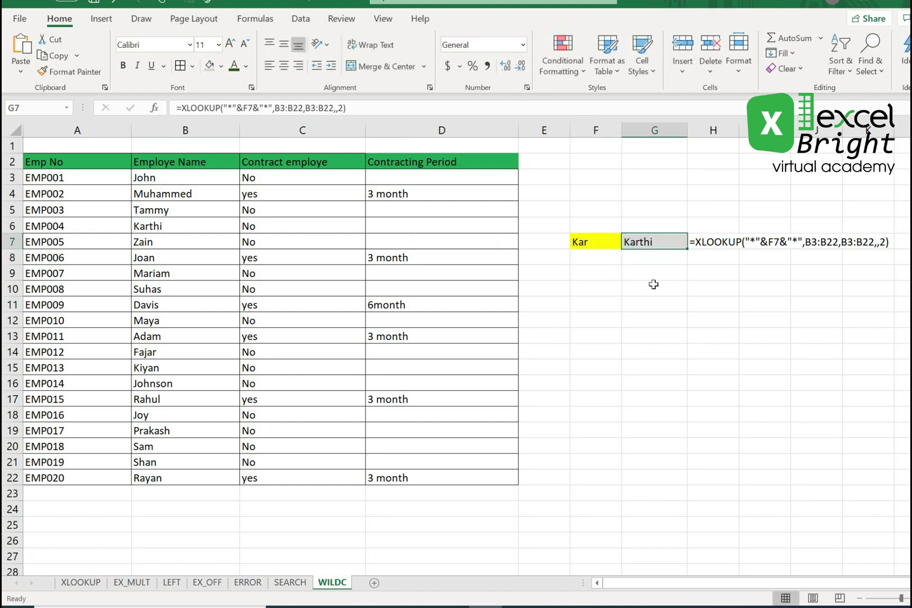
pyautogui.click(605, 244)
pyautogui.click(641, 289)
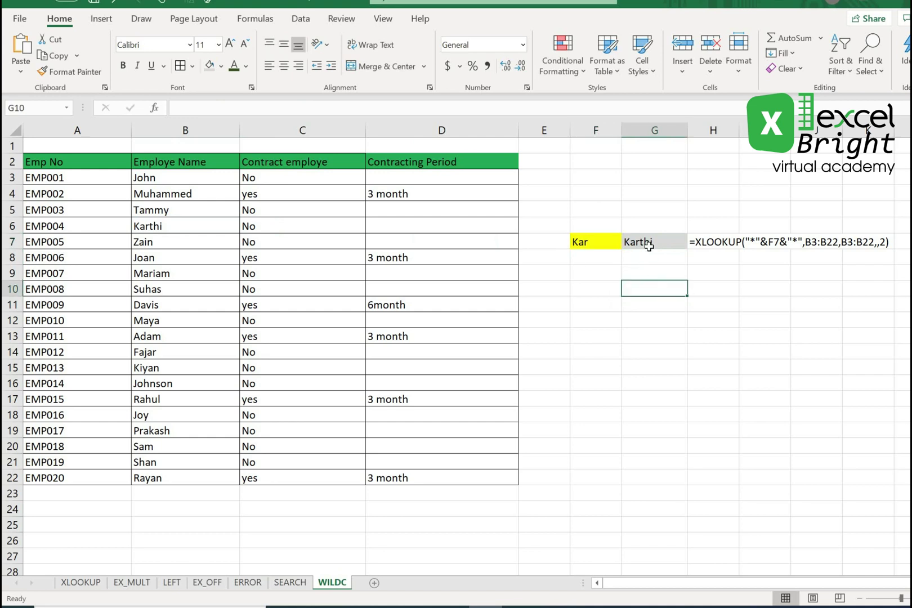
pyautogui.click(649, 246)
pyautogui.click(606, 240)
pyautogui.click(648, 302)
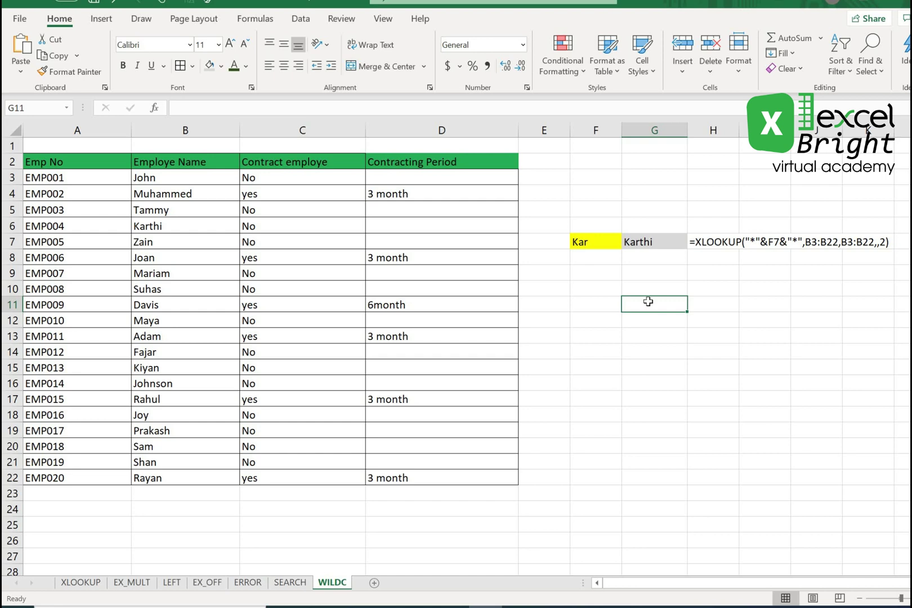
pyautogui.click(630, 238)
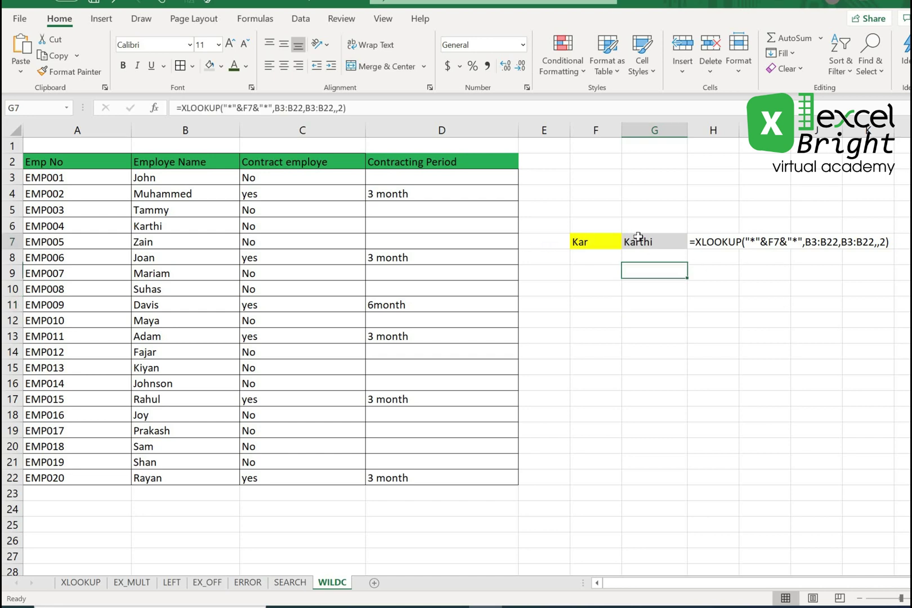
pyautogui.click(638, 299)
pyautogui.click(658, 244)
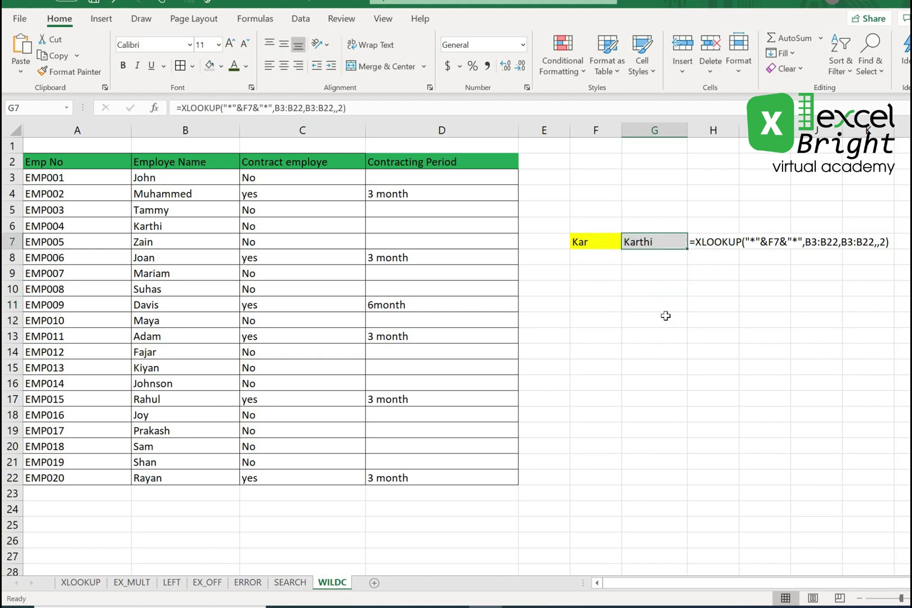